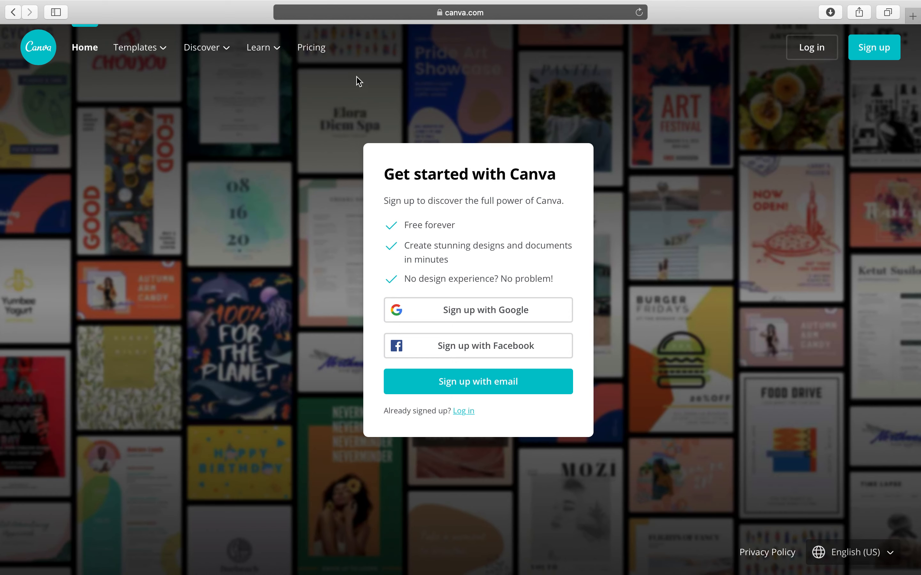
Review the Free, Pro and Enterprise plans on the pricing page, comparing their prices and top features.
click(320, 54)
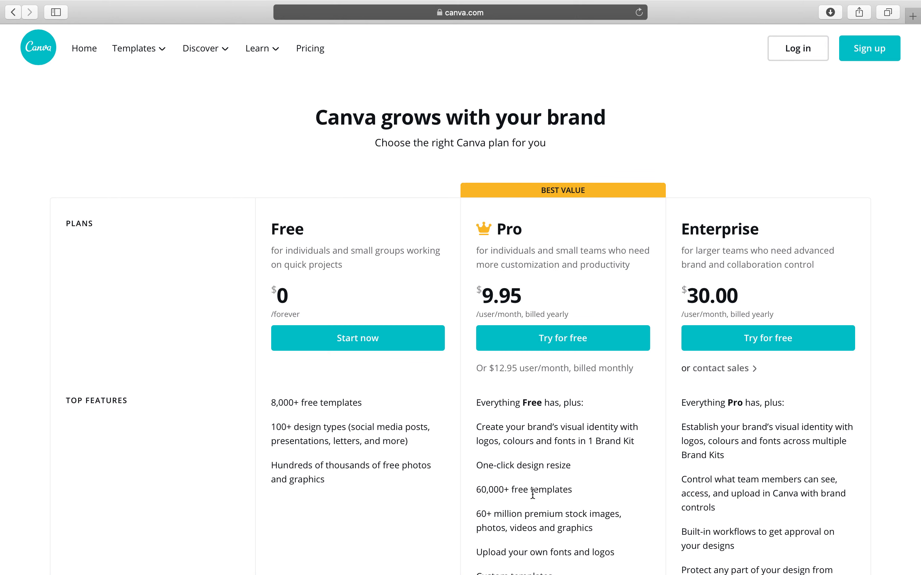
scroll(534, 499, down, 3)
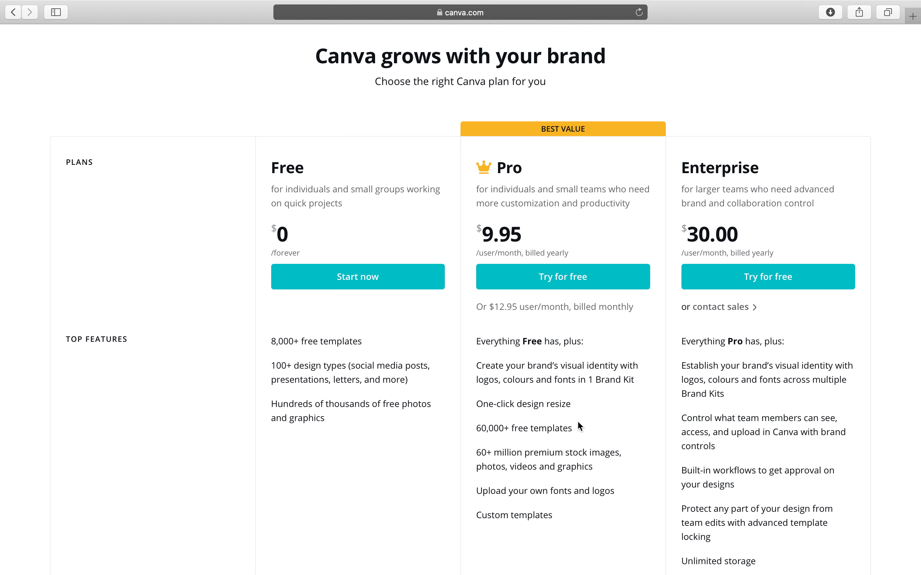
scroll(577, 424, up, 3)
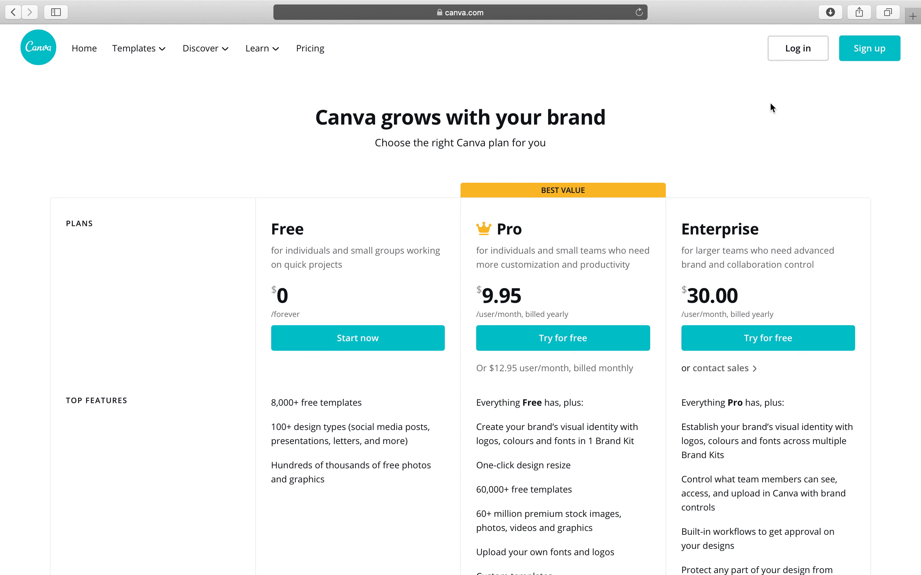
Log in to the account using the saved e-mail and password for this website.
click(799, 49)
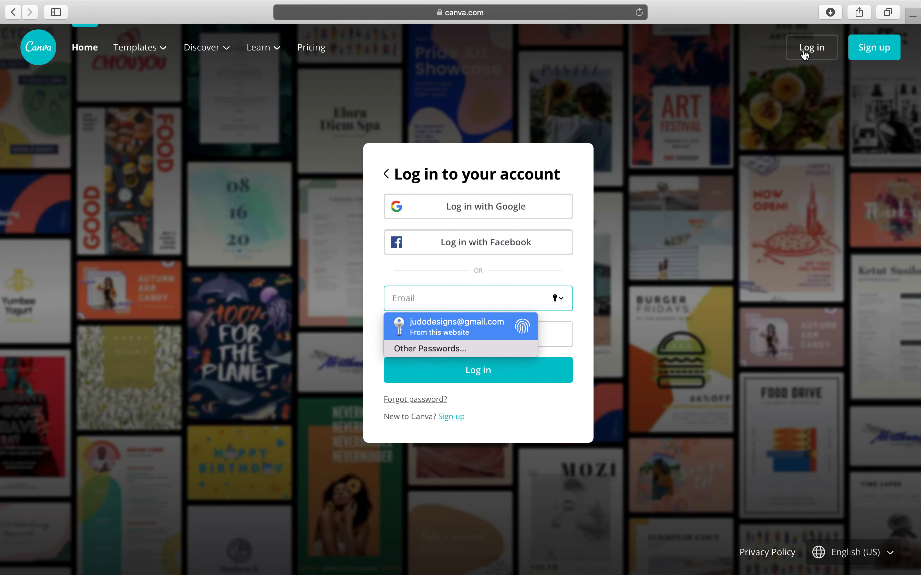
key(Return)
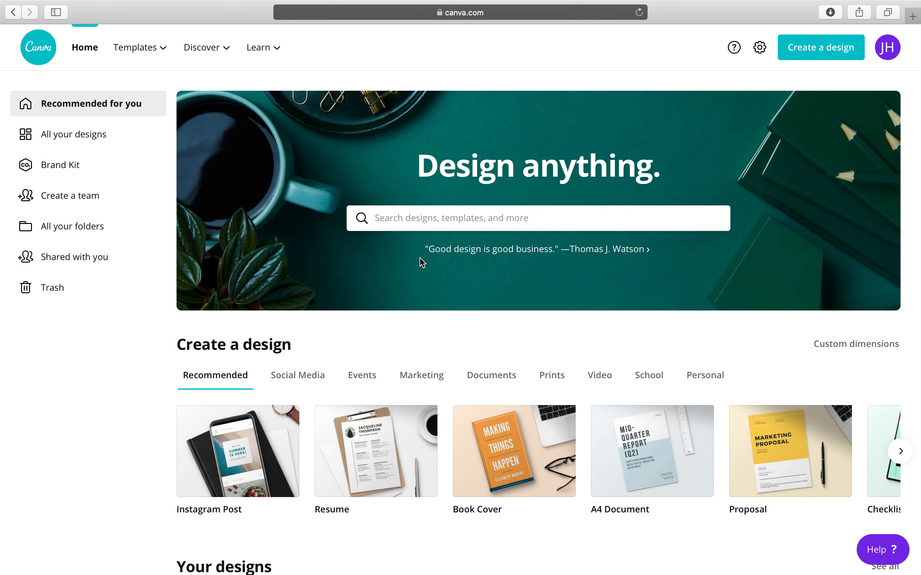
Create a blank Instagram Post design from the Social Media design types on the home page.
scroll(400, 372, down, 3)
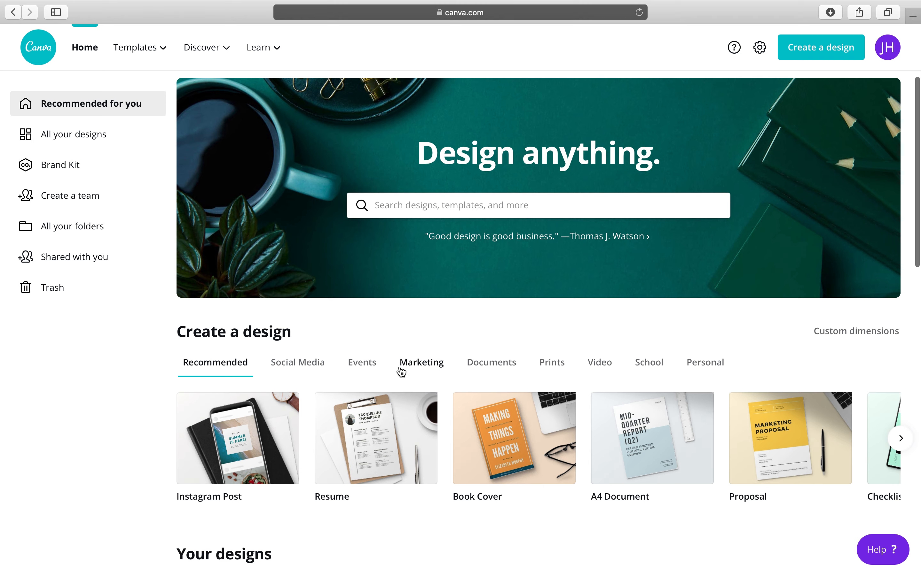
scroll(396, 402, down, 5)
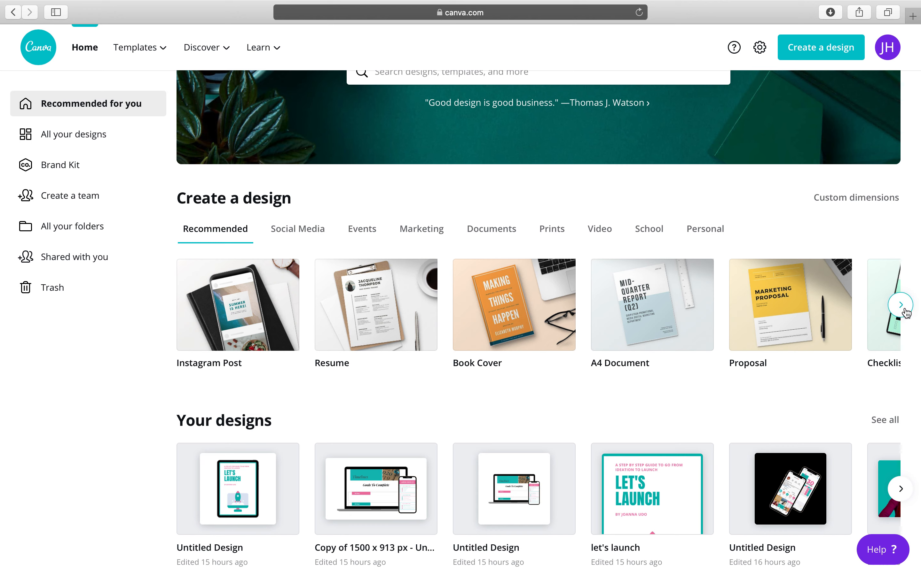
click(324, 235)
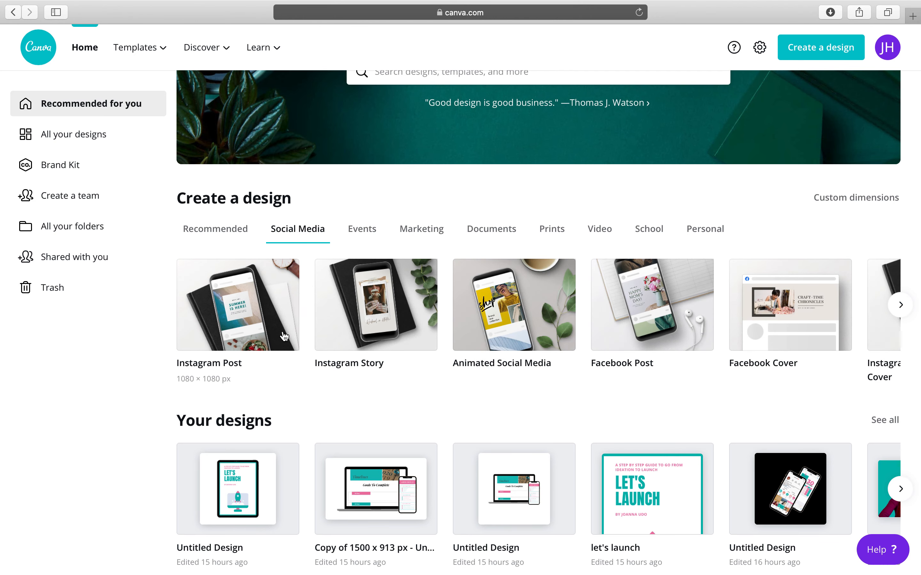
click(257, 313)
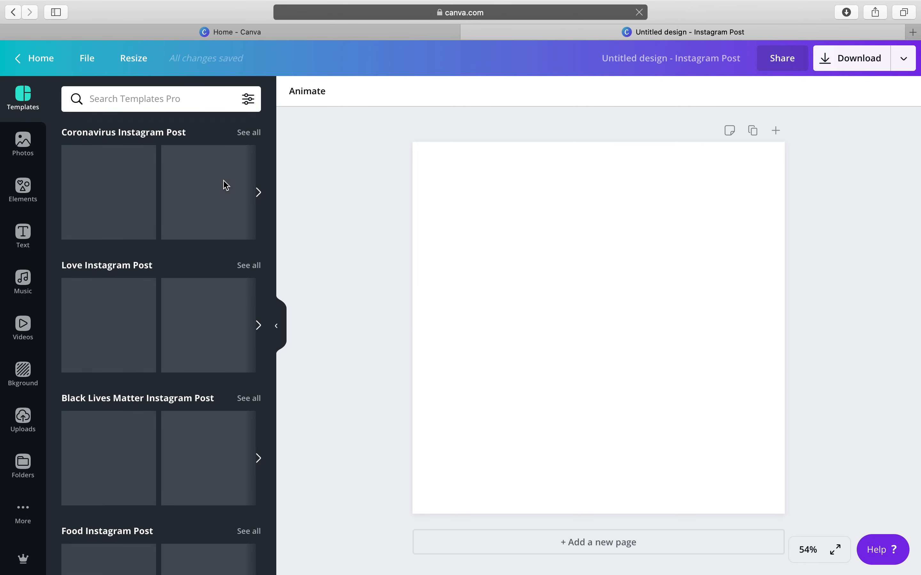
Browse the Instagram post template categories in the editor and return to the home page.
scroll(201, 341, down, 7)
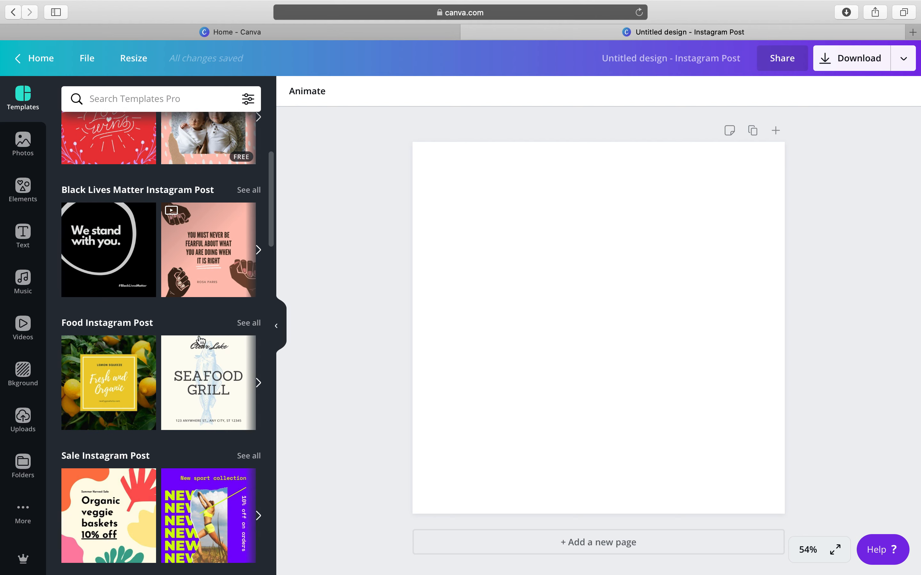
scroll(200, 340, down, 3)
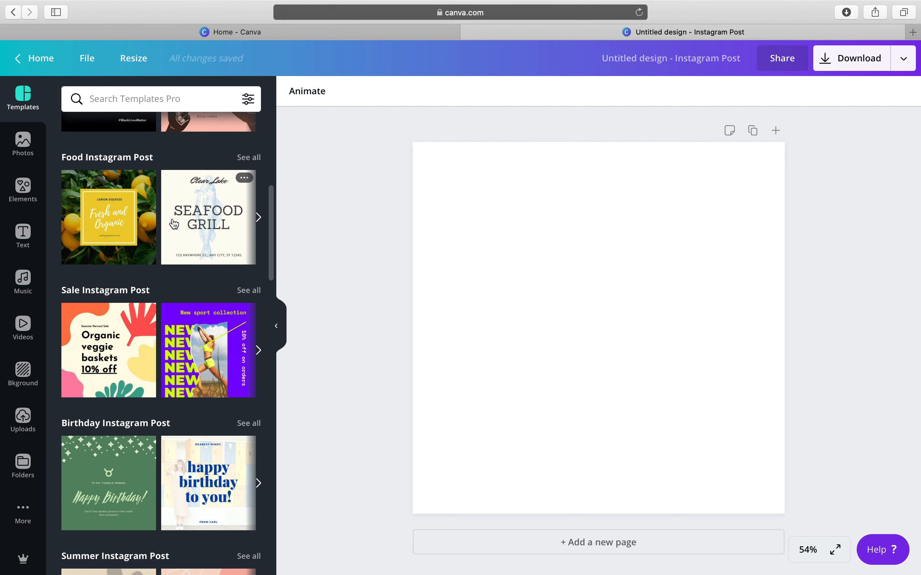
click(22, 61)
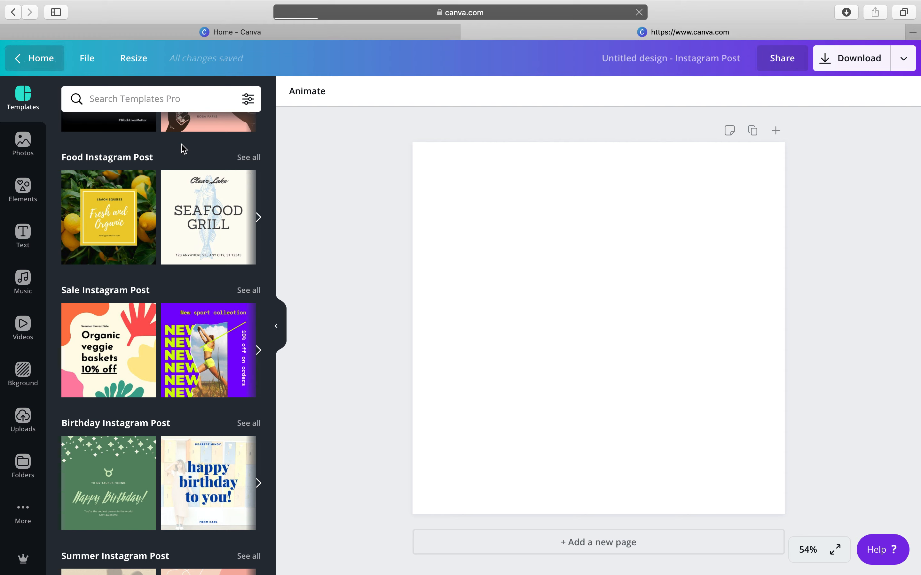
Look through the home page's recent designs and template categories, from Instagram Posts and Logos down to Infographics and Invitations.
scroll(502, 442, down, 6)
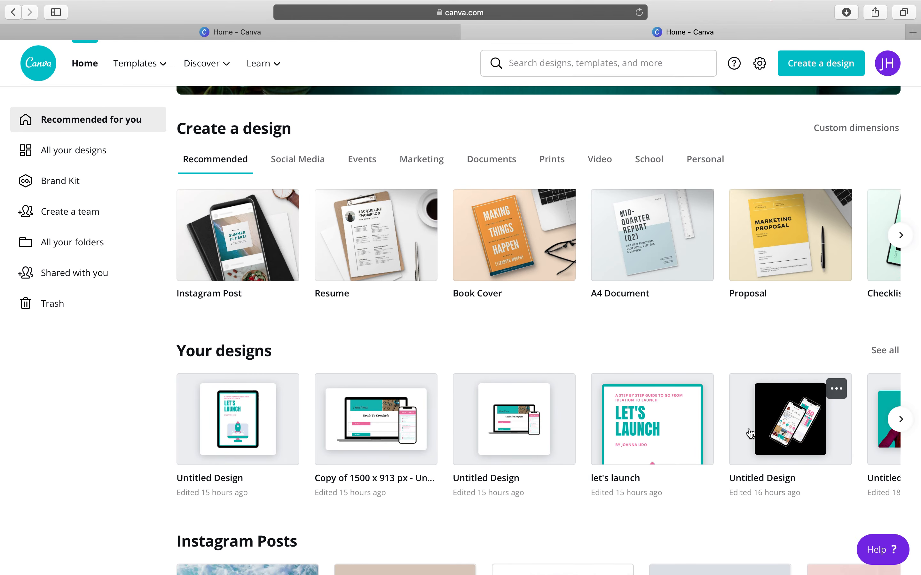
scroll(697, 413, down, 8)
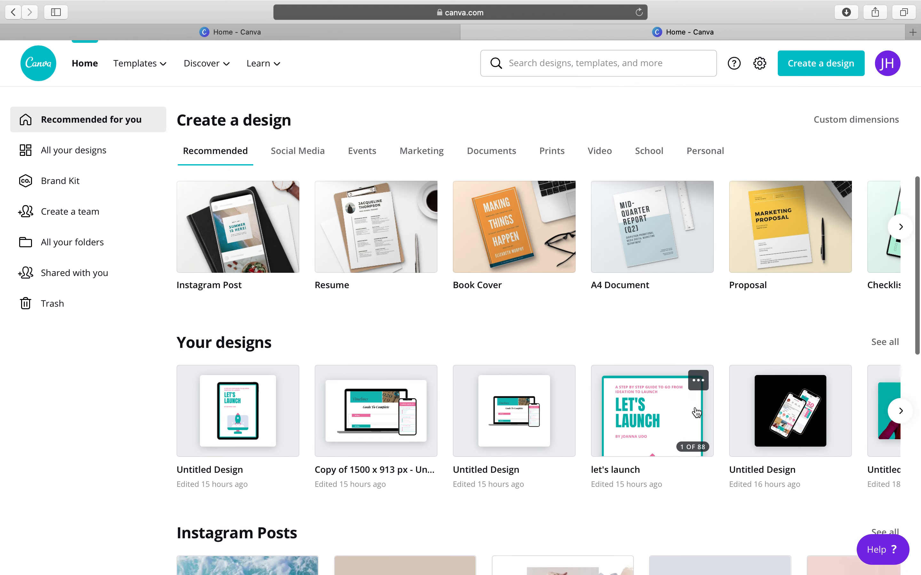
scroll(695, 411, down, 4)
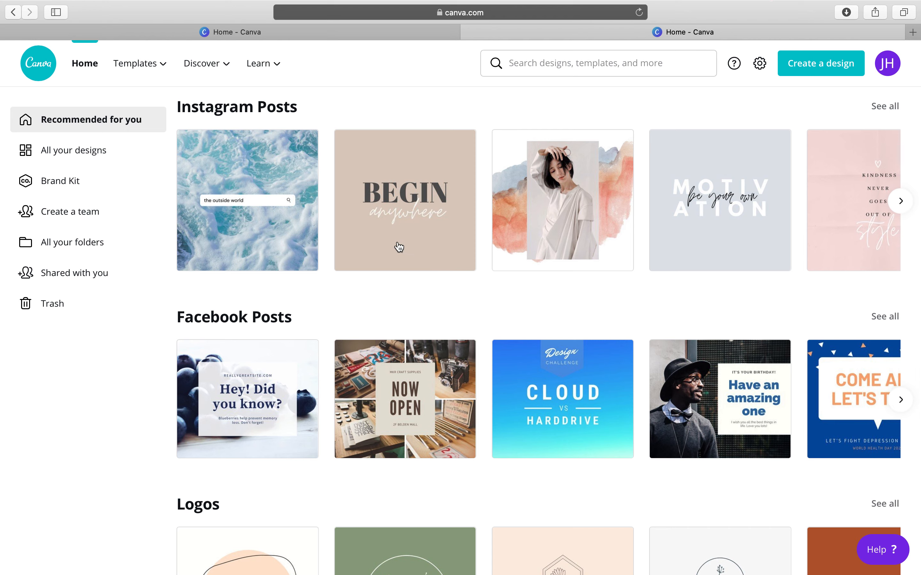
scroll(449, 429, down, 5)
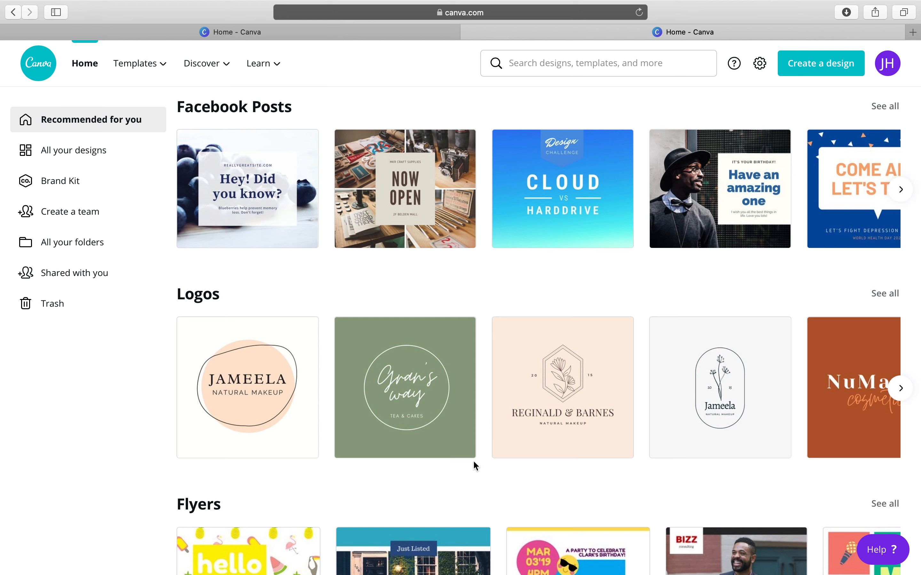
scroll(473, 471, down, 2)
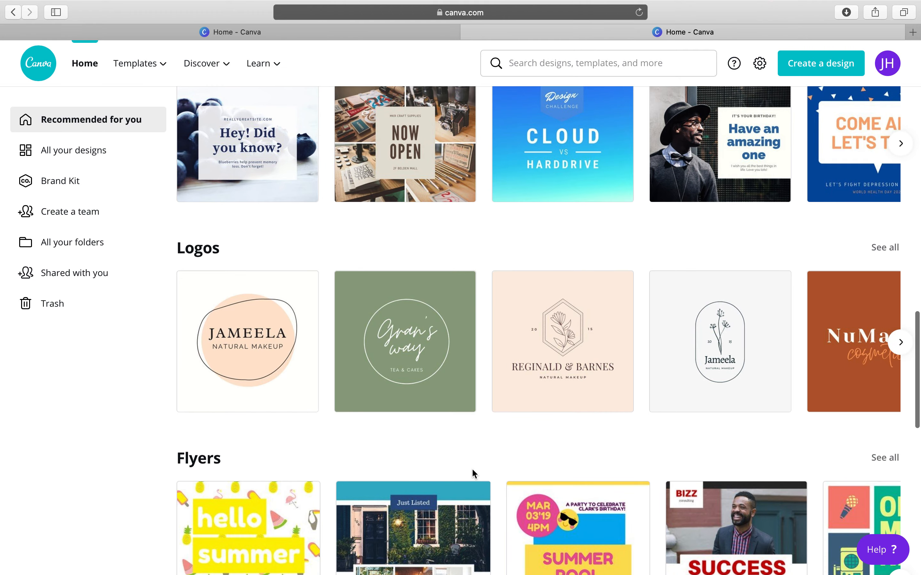
scroll(472, 468, down, 1)
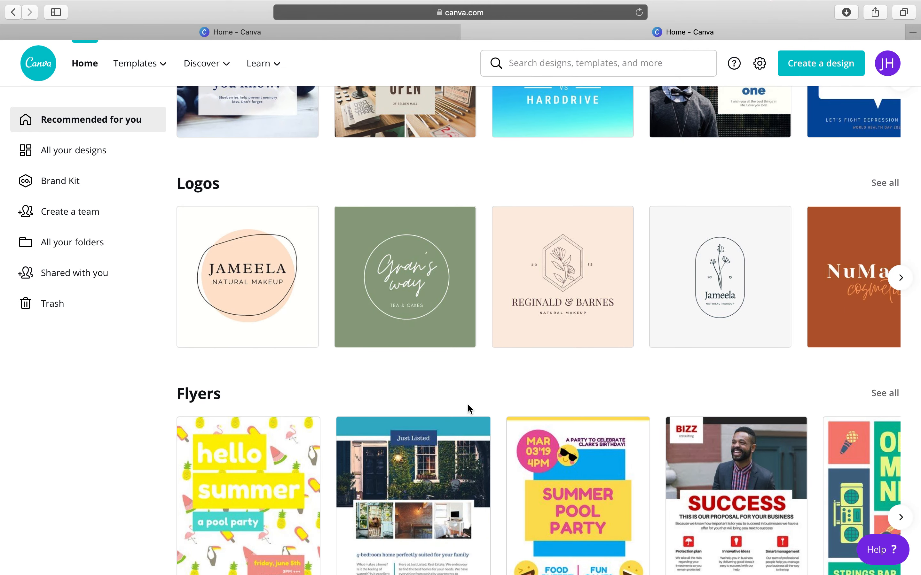
scroll(495, 390, down, 1)
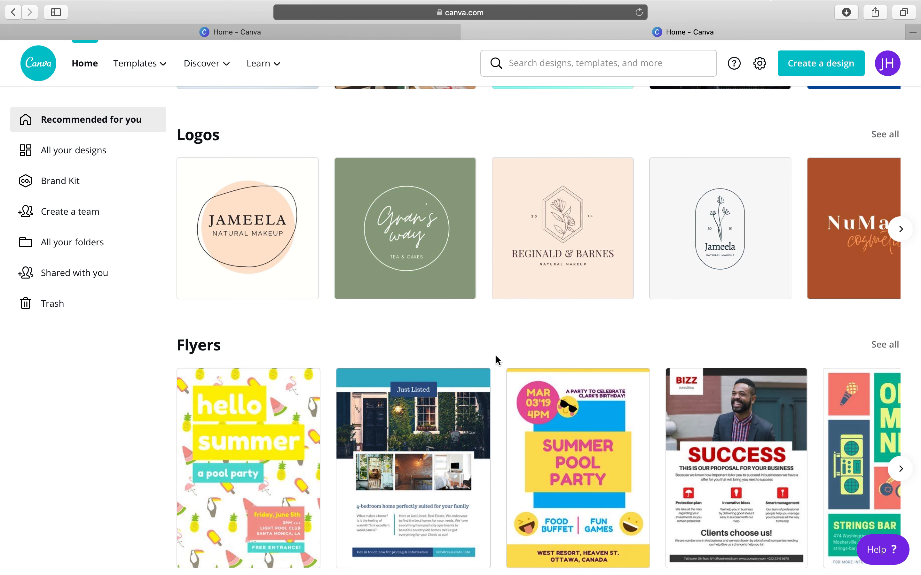
scroll(493, 366, down, 2)
scroll(491, 373, down, 3)
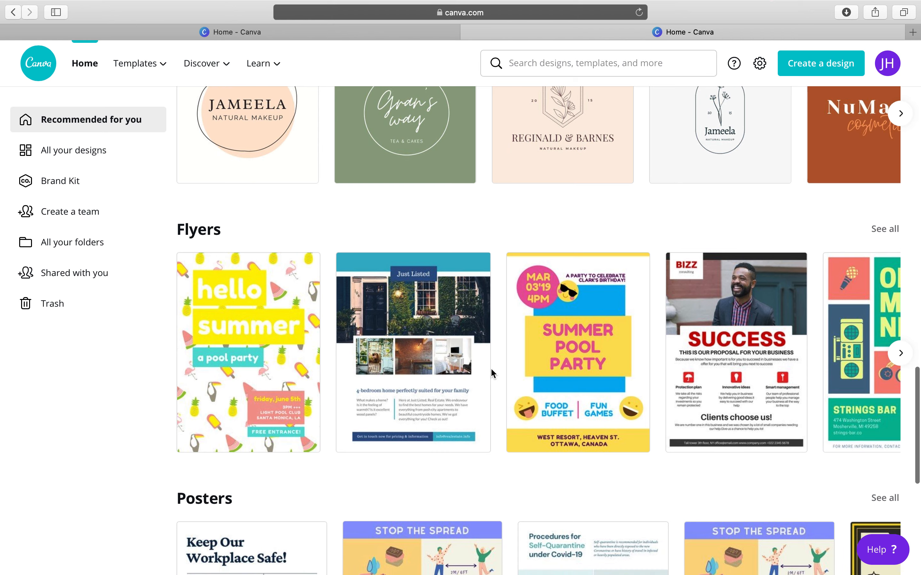
scroll(492, 373, down, 6)
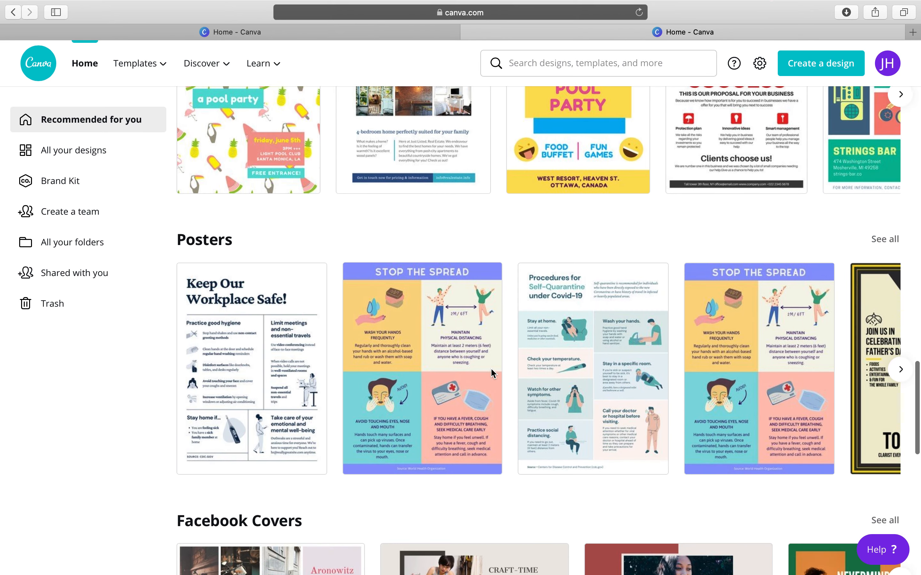
scroll(492, 375, down, 4)
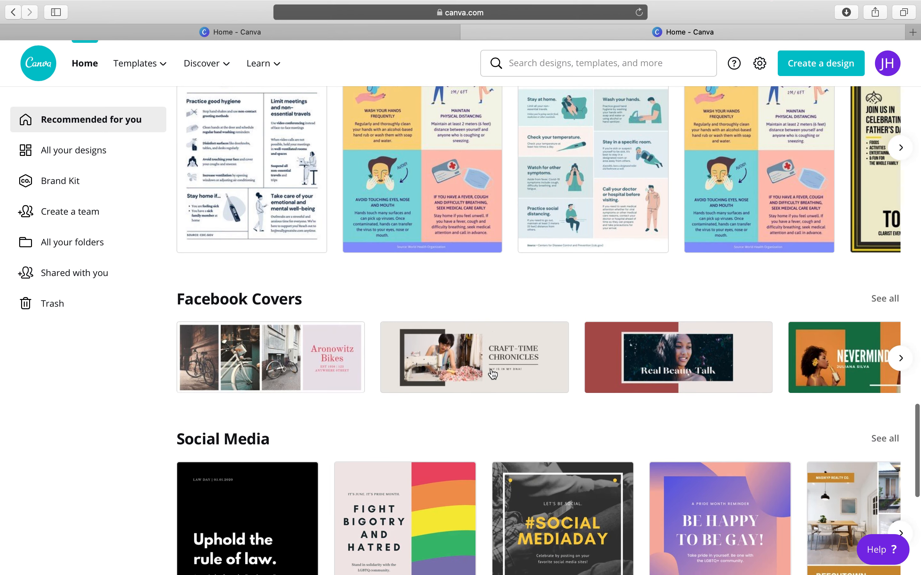
scroll(491, 371, down, 9)
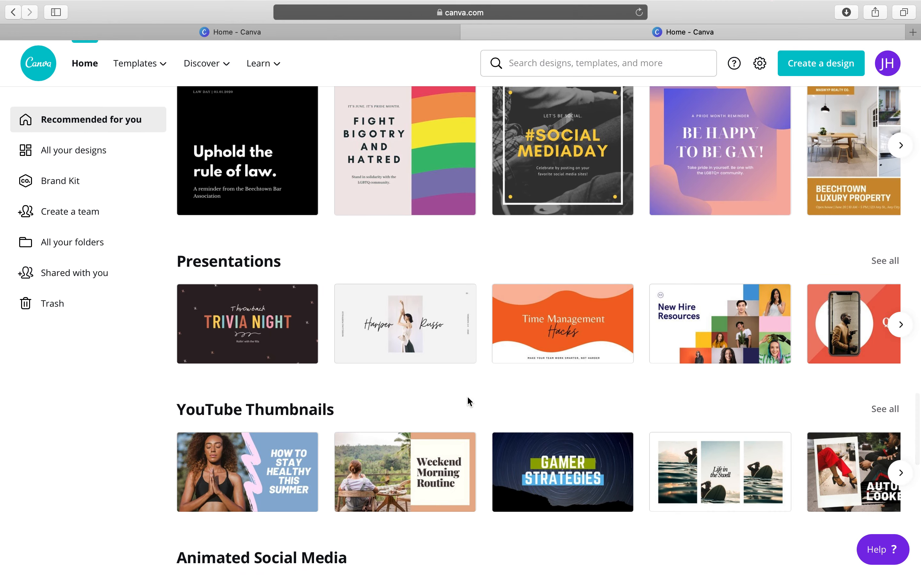
scroll(457, 415, down, 6)
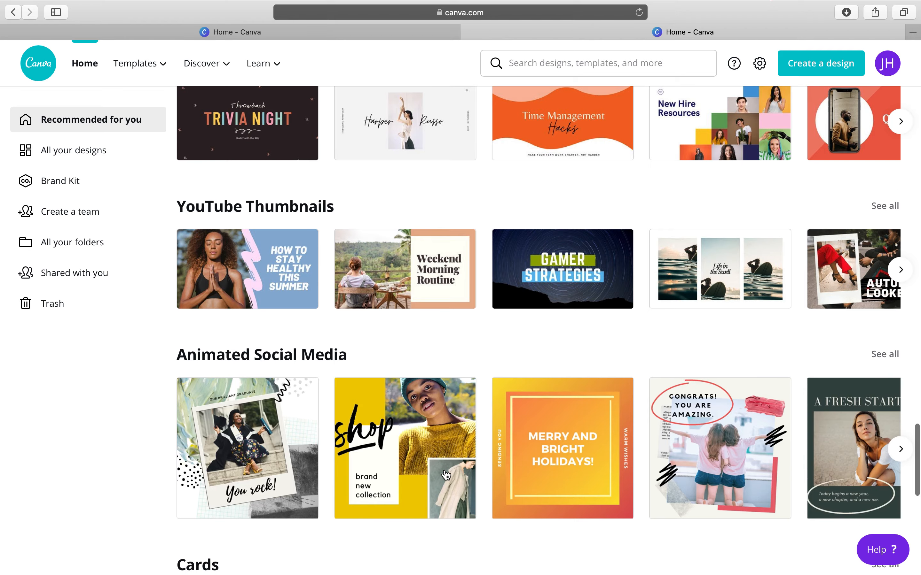
scroll(446, 475, down, 7)
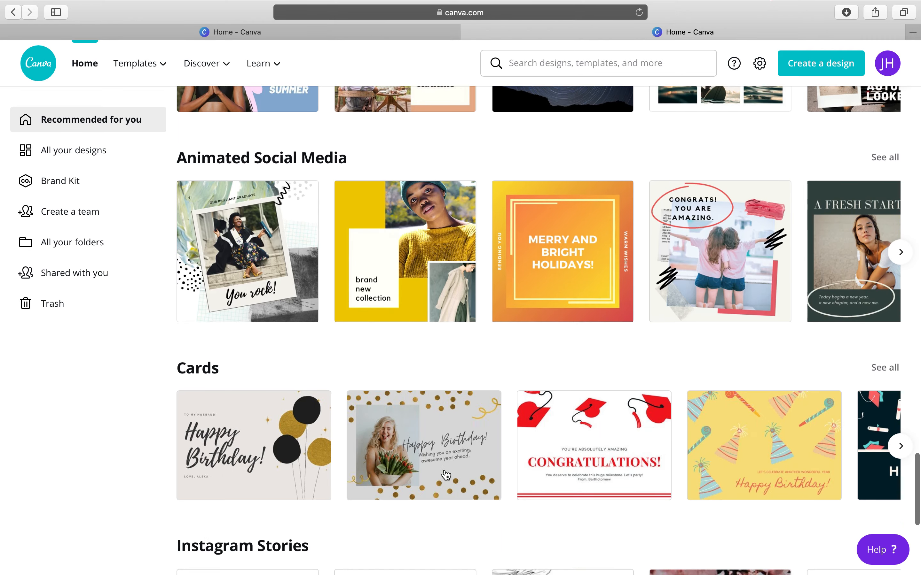
scroll(446, 475, down, 3)
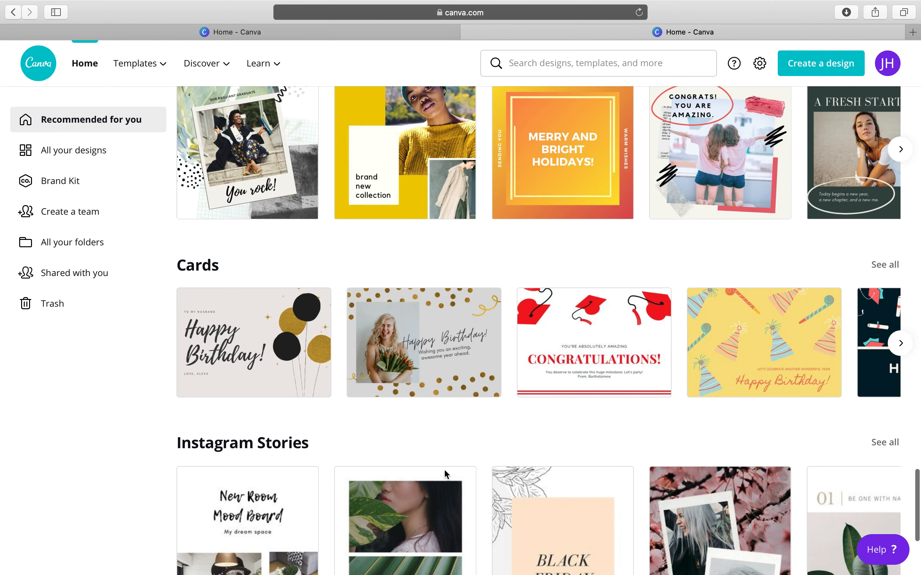
scroll(446, 475, down, 7)
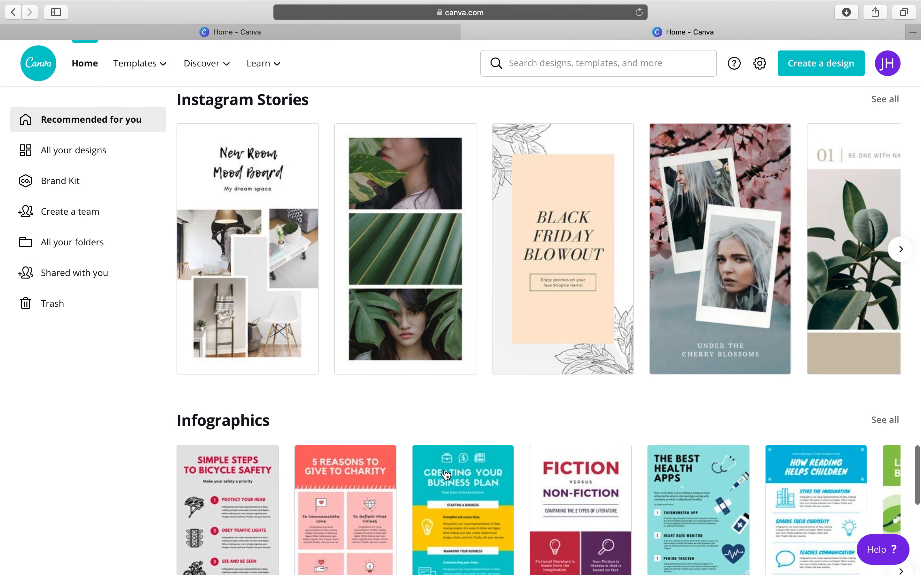
scroll(446, 475, down, 6)
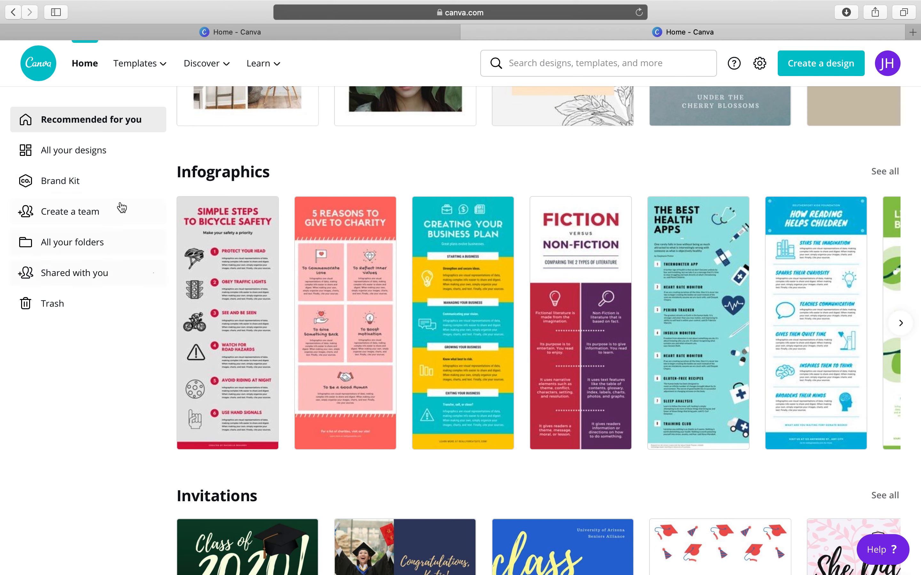
Open the Brand Kit and view the file chooser for adding a brand logo, closing it without choosing a file.
click(75, 191)
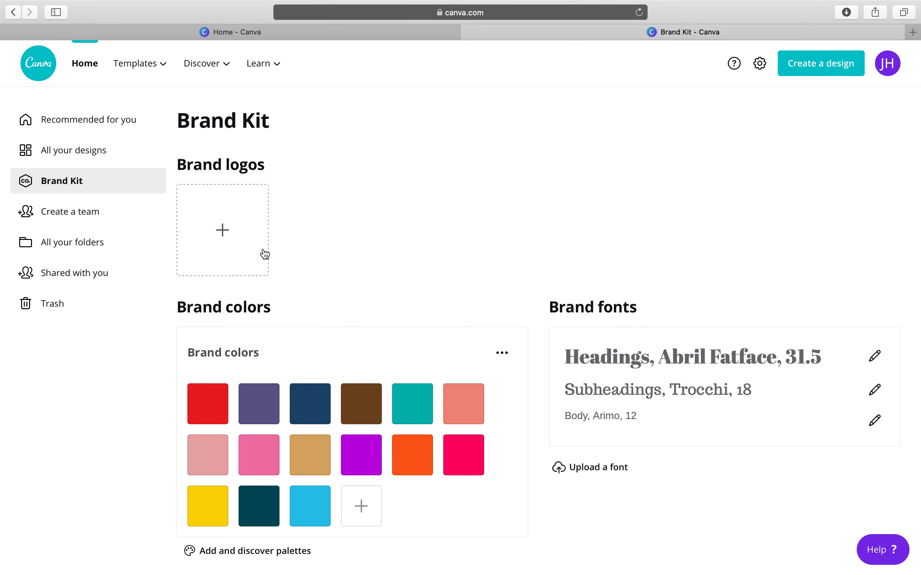
click(228, 234)
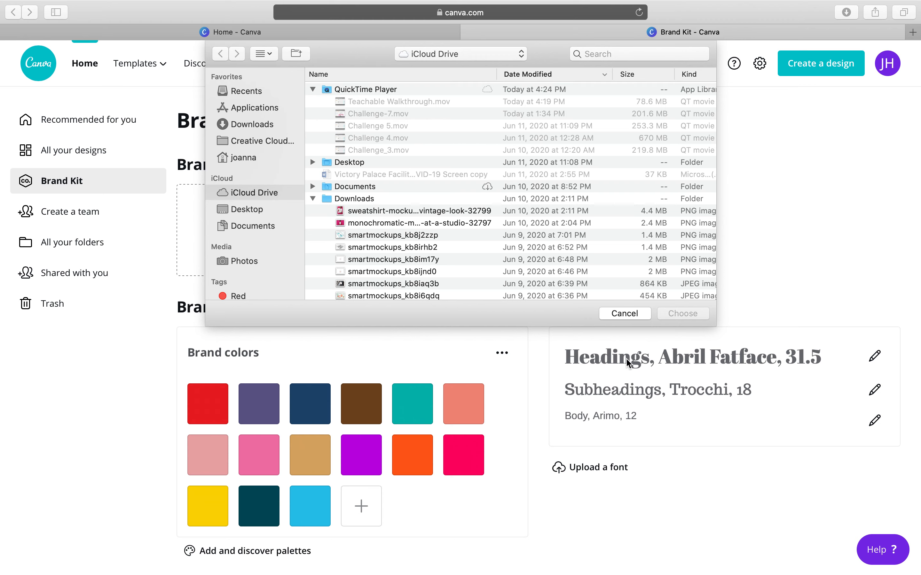
click(625, 313)
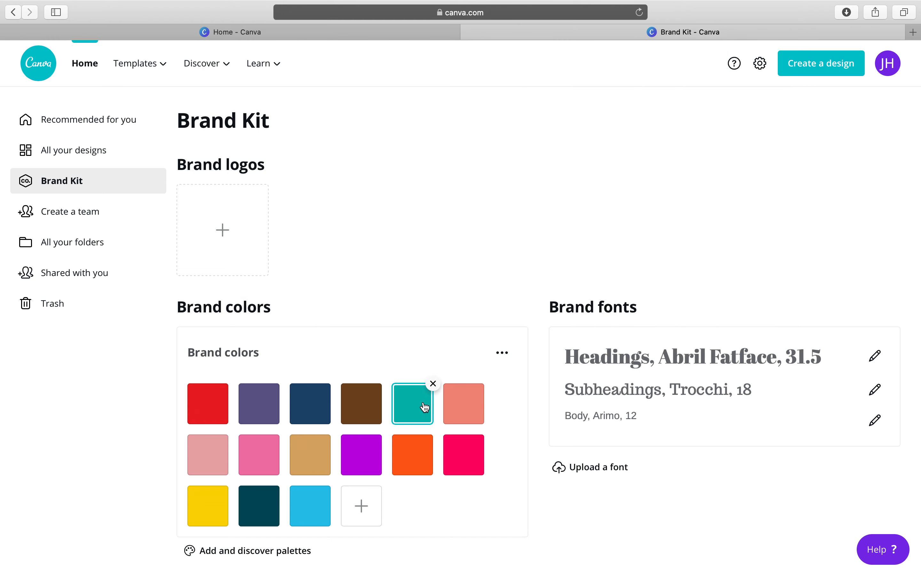
Add a new green color, #14efb8, to the Brand Kit's brand colors.
click(362, 516)
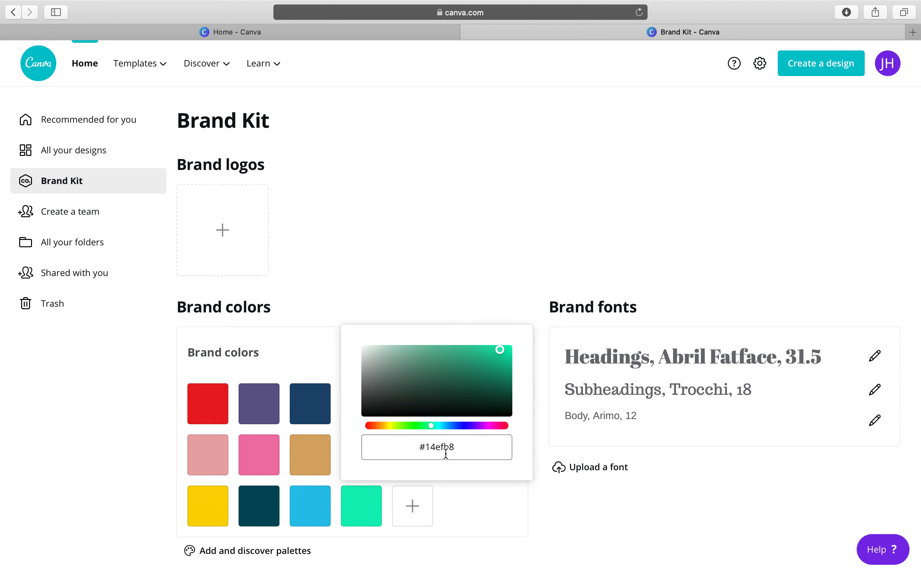
click(478, 492)
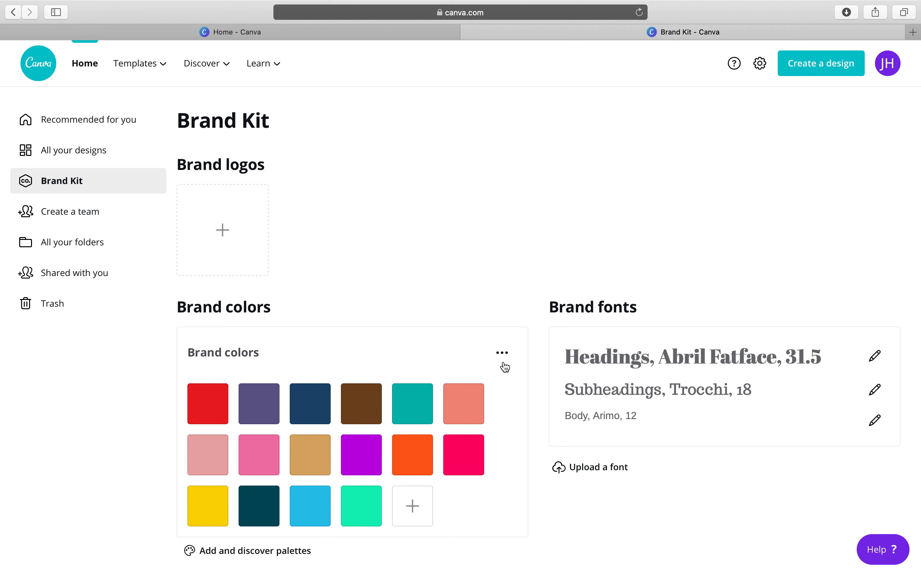
View the suggested color palettes available for the Brand Kit and close the list without adding one.
mouse_move(447, 403)
click(254, 554)
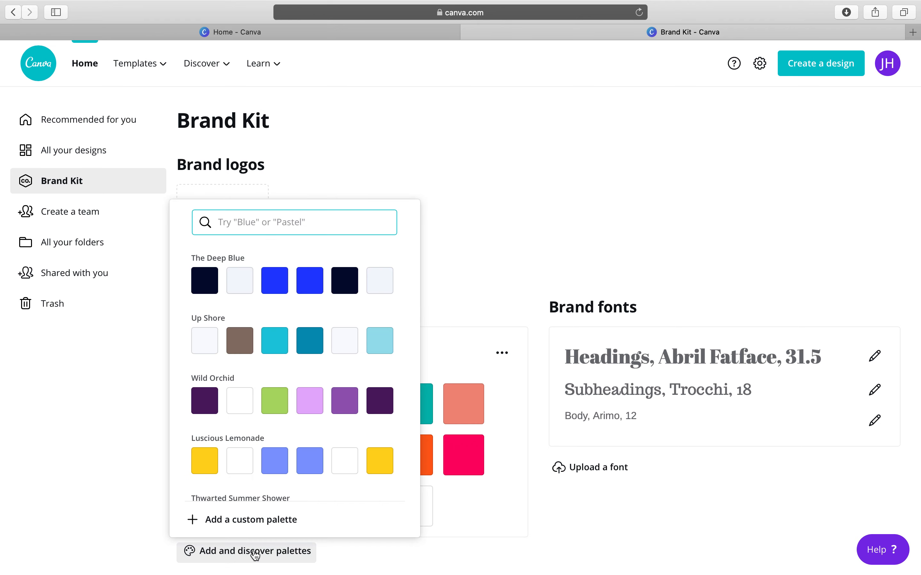
click(461, 555)
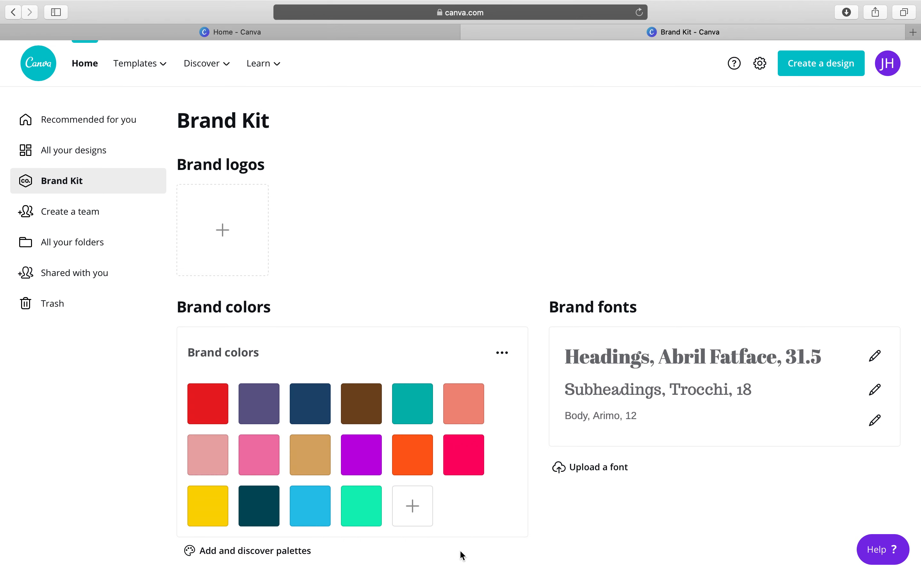
Browse the ready-made palettes for the Brand Kit, from The Deep Blue down to Sweet Orchid.
click(262, 555)
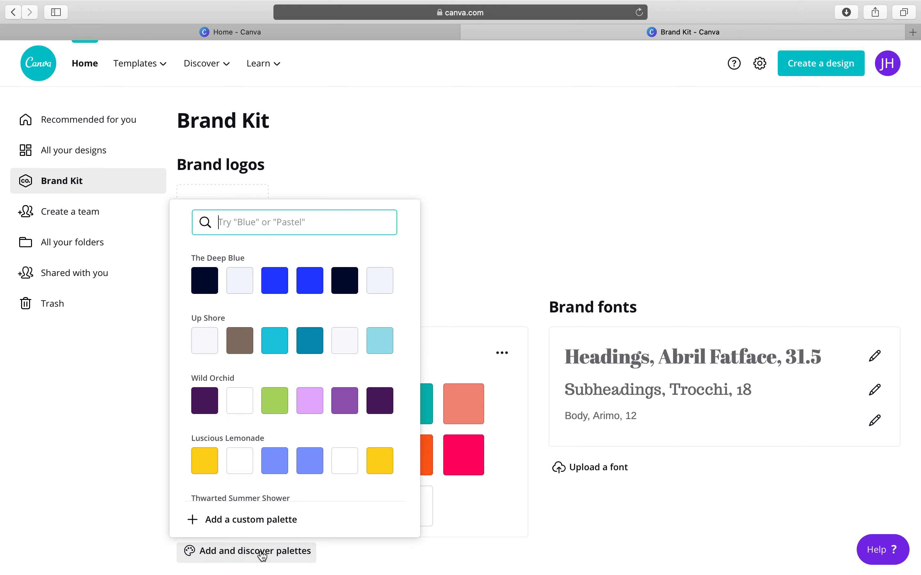
scroll(320, 363, down, 2)
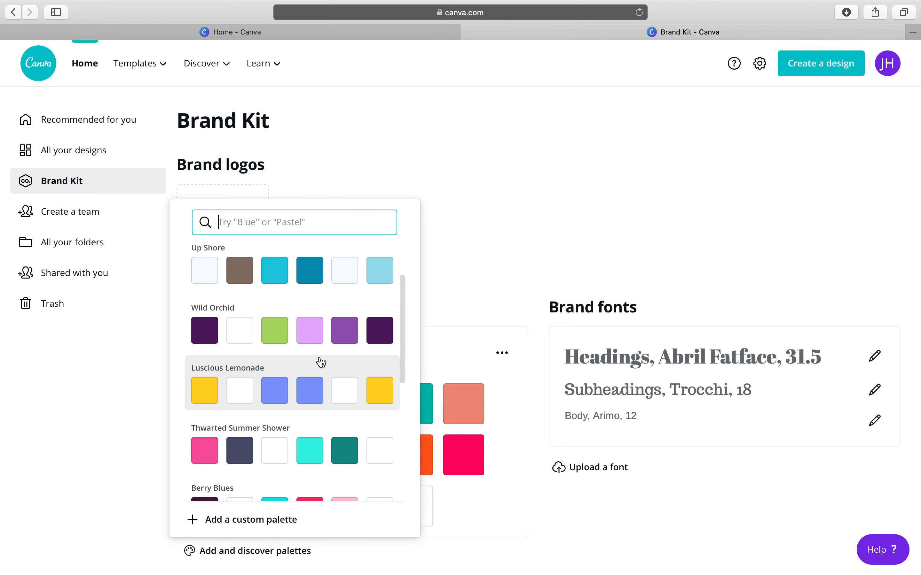
scroll(321, 362, down, 4)
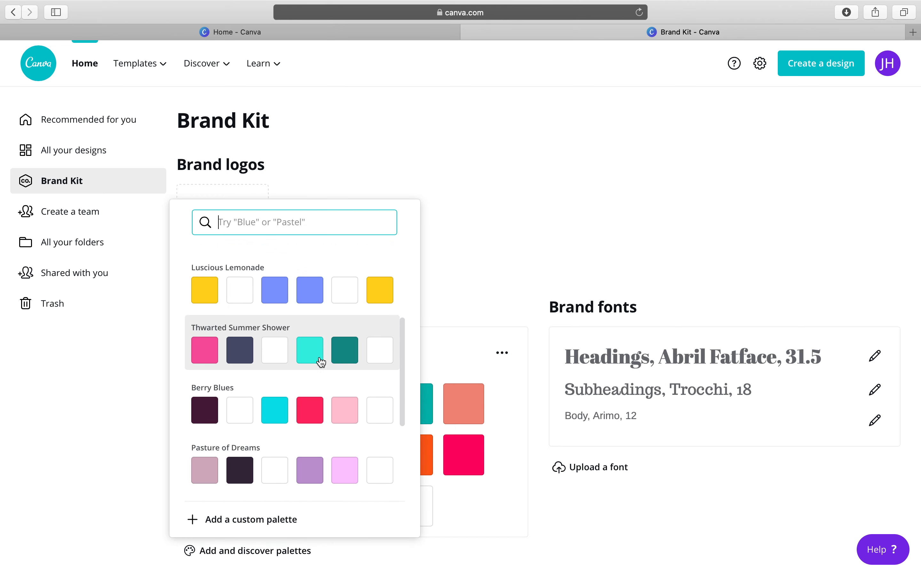
scroll(320, 362, down, 7)
scroll(320, 362, down, 3)
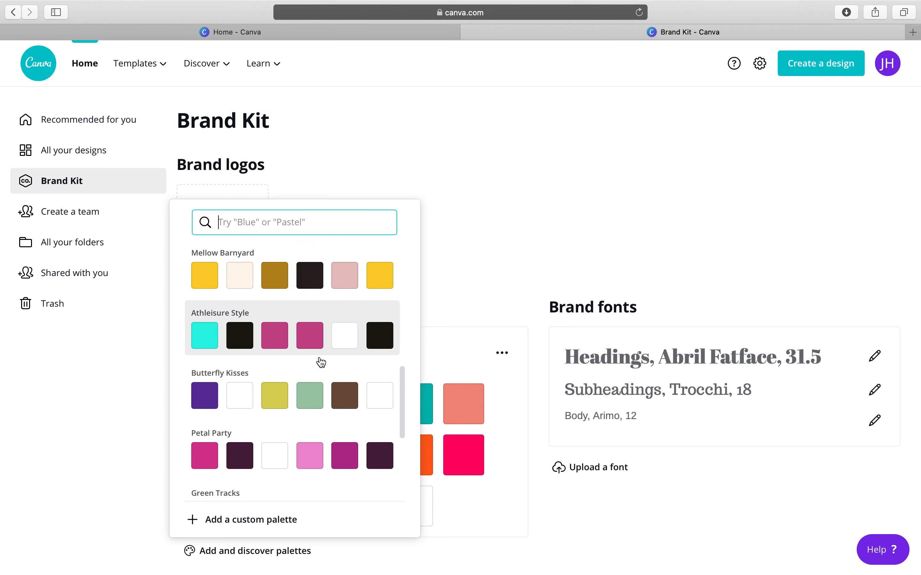
scroll(320, 362, down, 4)
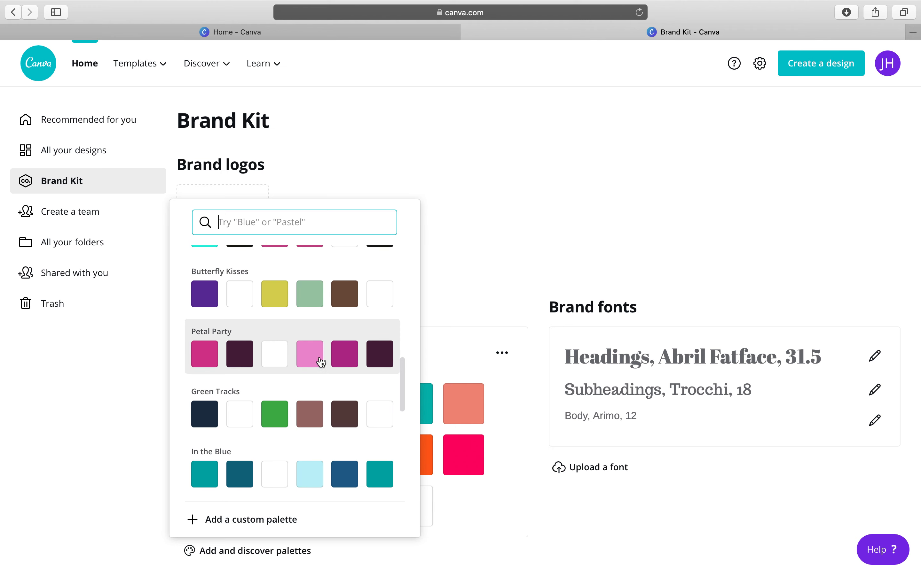
scroll(321, 362, down, 8)
scroll(319, 360, down, 7)
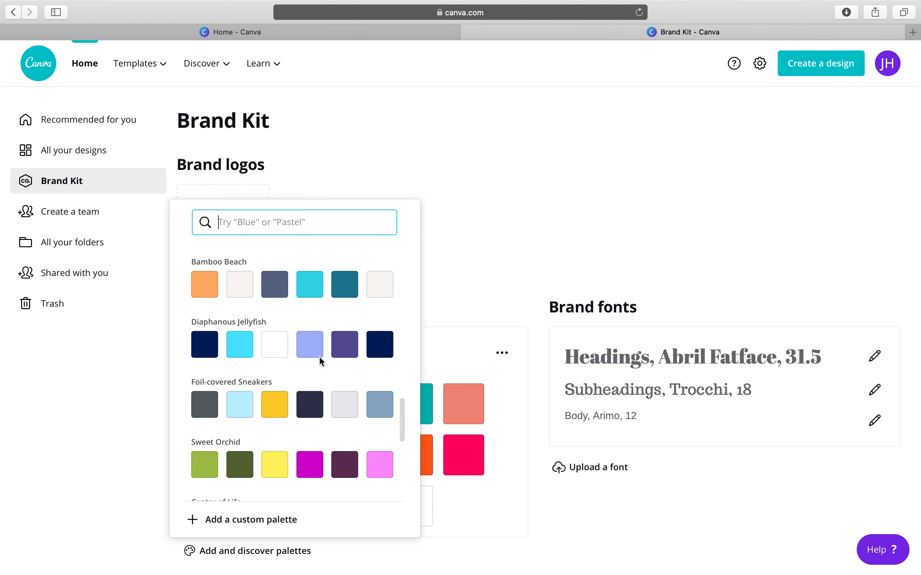
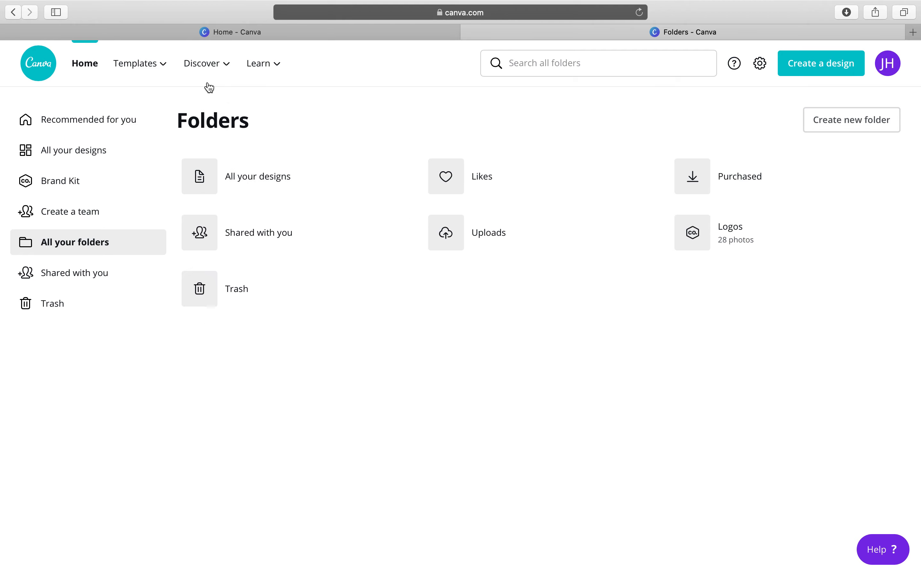
Create a new blank Instagram Post design from the suggested design types.
mouse_move(146, 69)
mouse_move(210, 66)
click(829, 68)
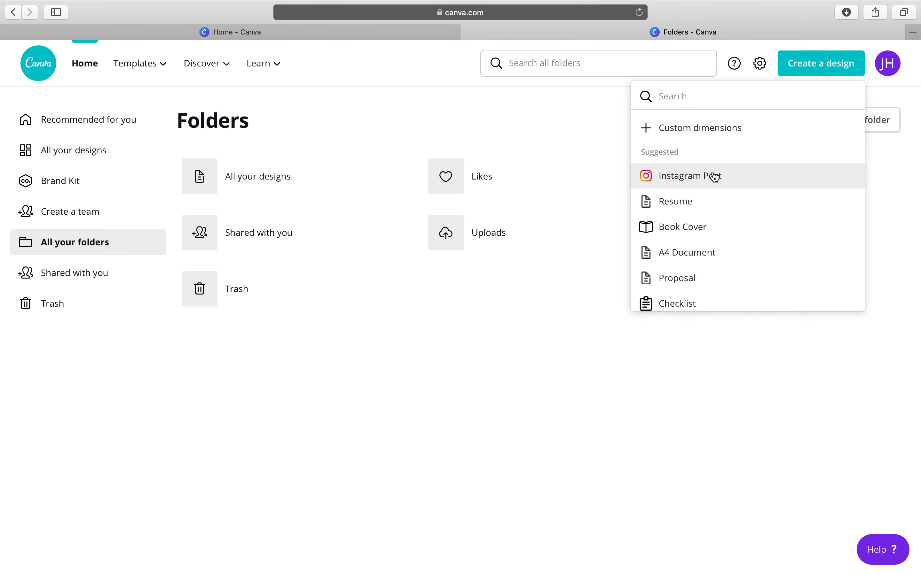
click(731, 179)
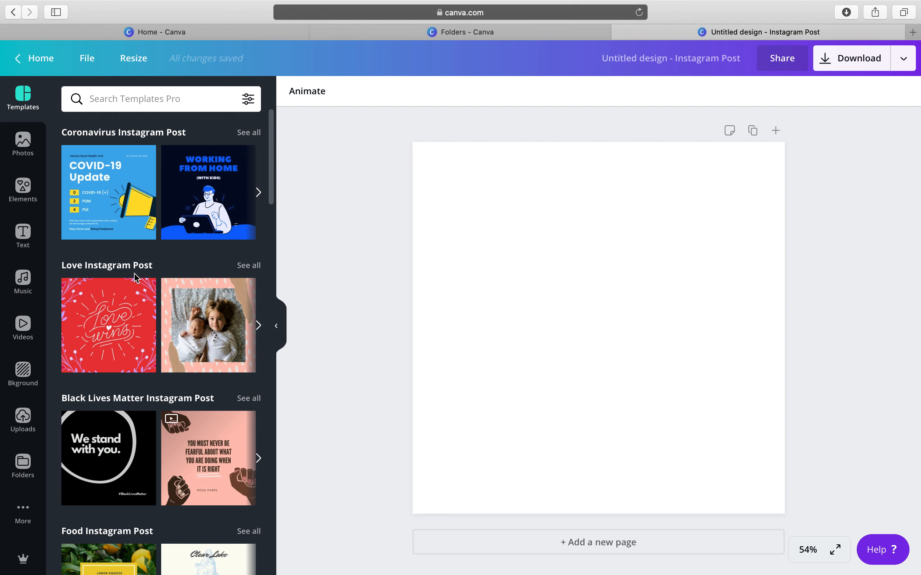
Apply the orange-framed "You can cut all the flowers" quote template from the Spring Instagram Post category.
scroll(132, 410, down, 3)
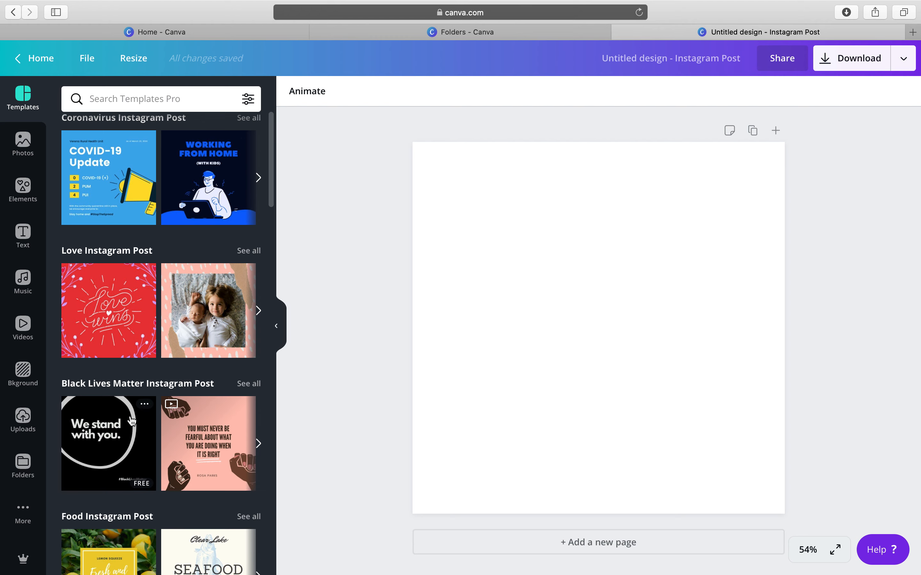
scroll(132, 420, down, 3)
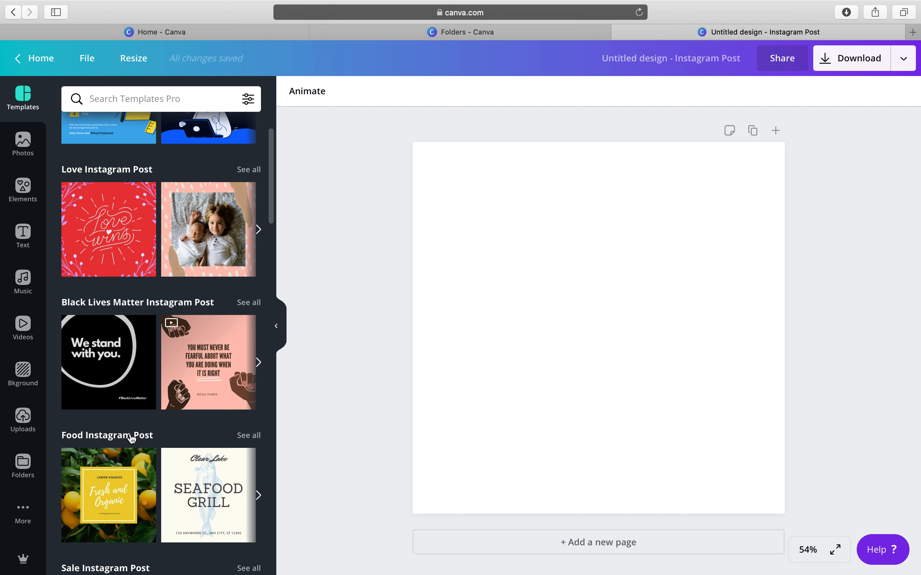
scroll(131, 434, down, 5)
scroll(132, 453, down, 8)
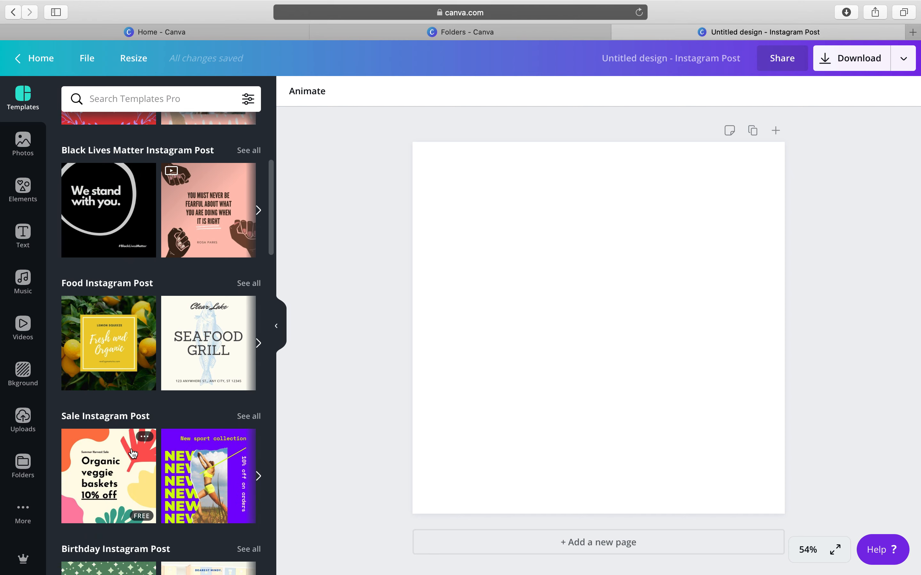
scroll(132, 453, down, 9)
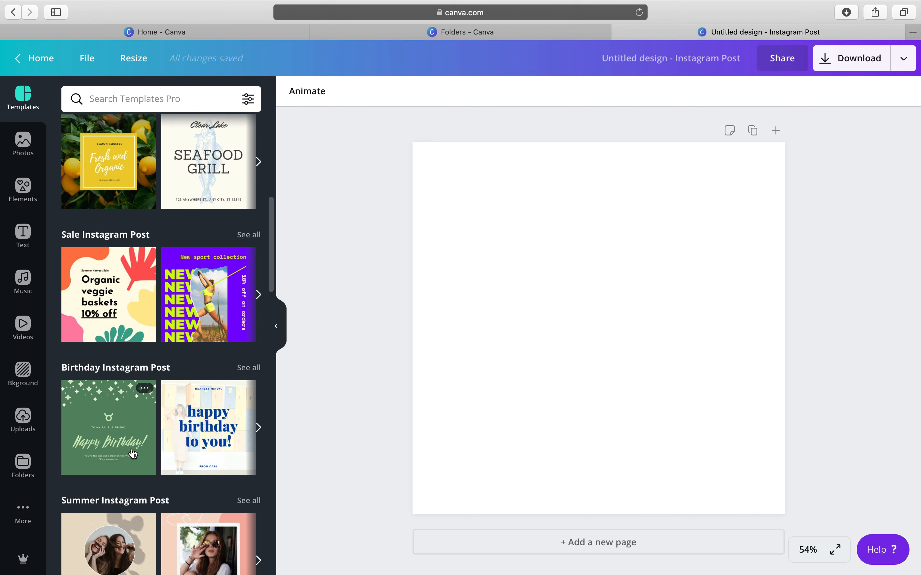
scroll(132, 453, down, 15)
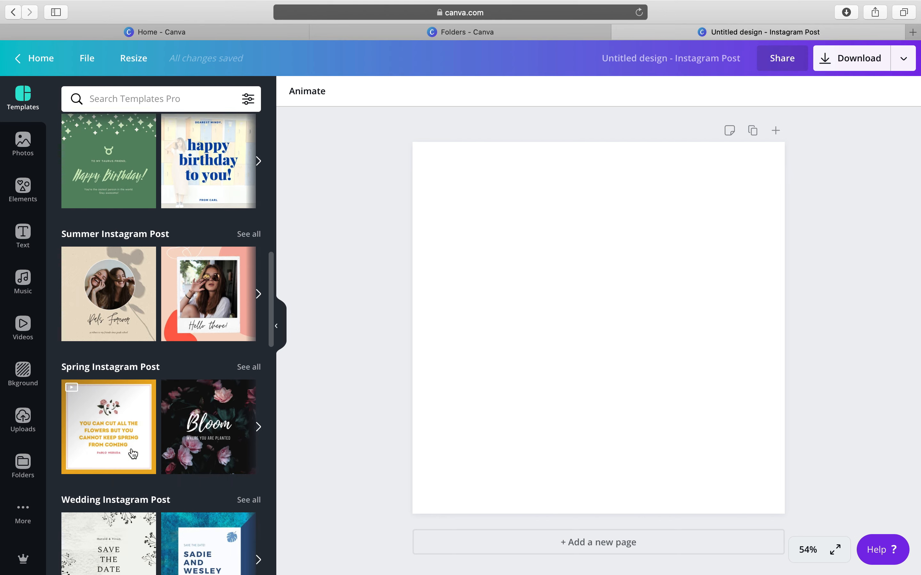
click(124, 396)
scroll(124, 396, up, 7)
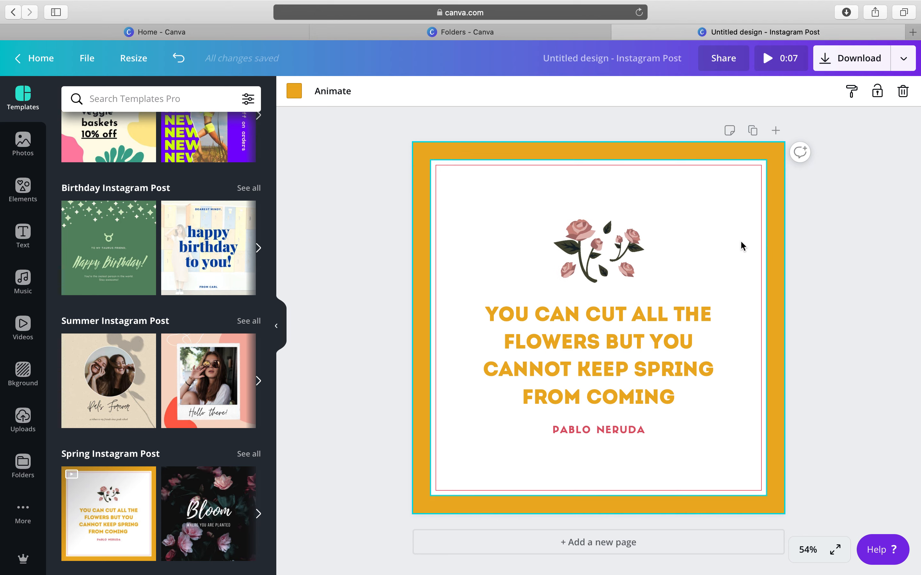
Replace the template's quote with "WE CAN ACHIEVE EVERYTHING IF WE ARE WILLING TO DO THE WORK".
click(680, 394)
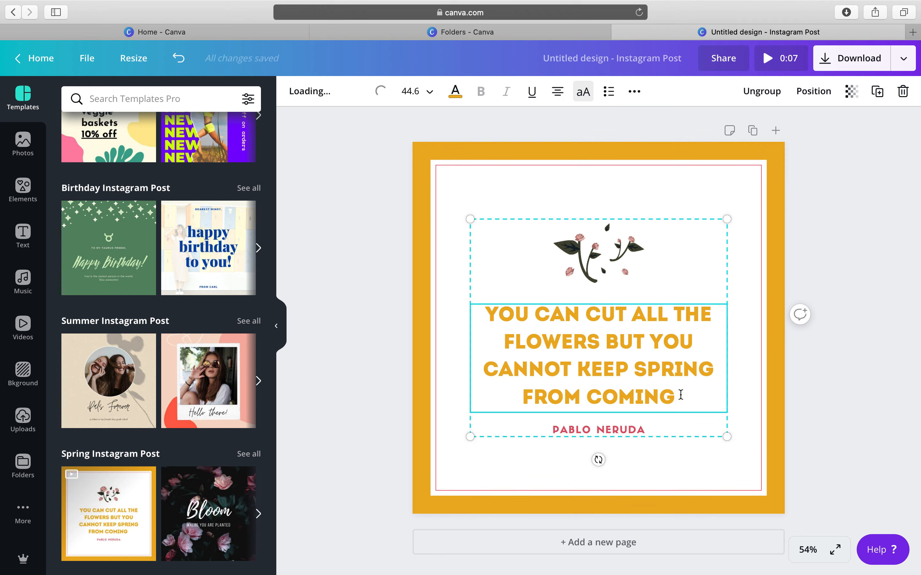
drag(681, 395, 482, 312)
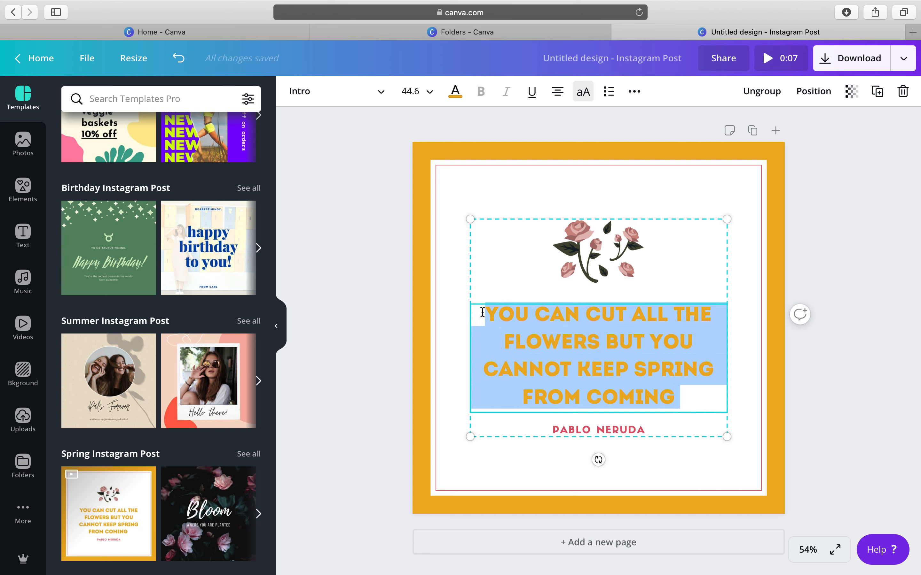
text(W)
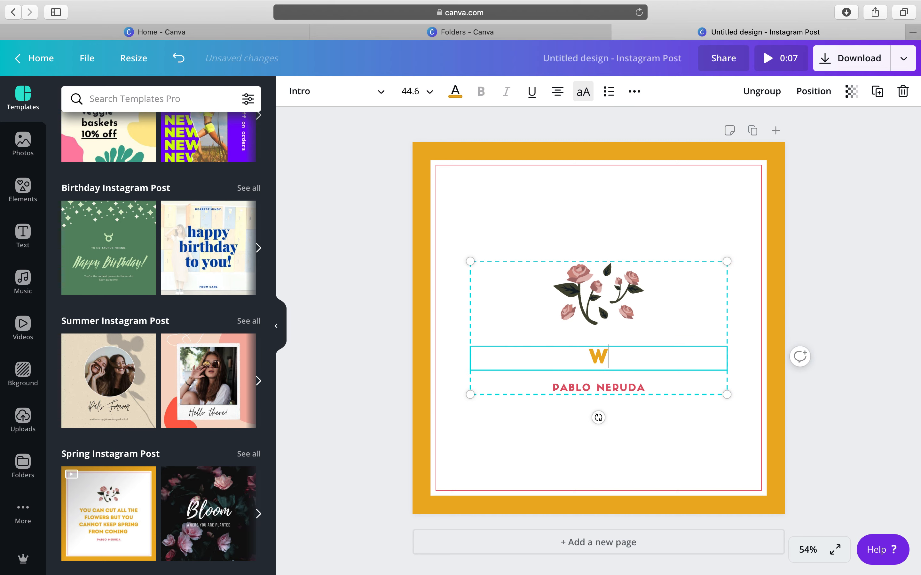
text(E CAN ACHIEVE EV)
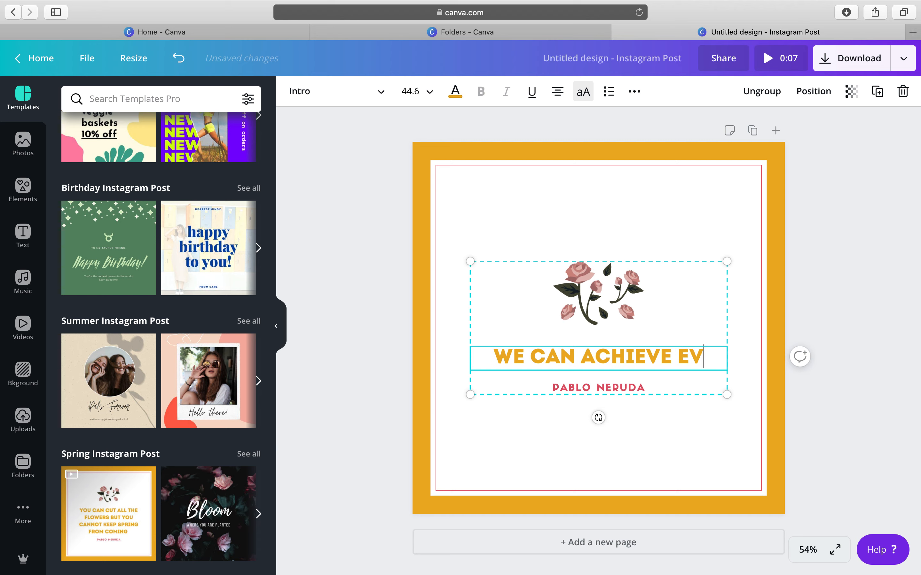
text(ERYTHING OIF)
key(BackSpace)
key(BackSpace)
key(BackSpace)
text(IF)
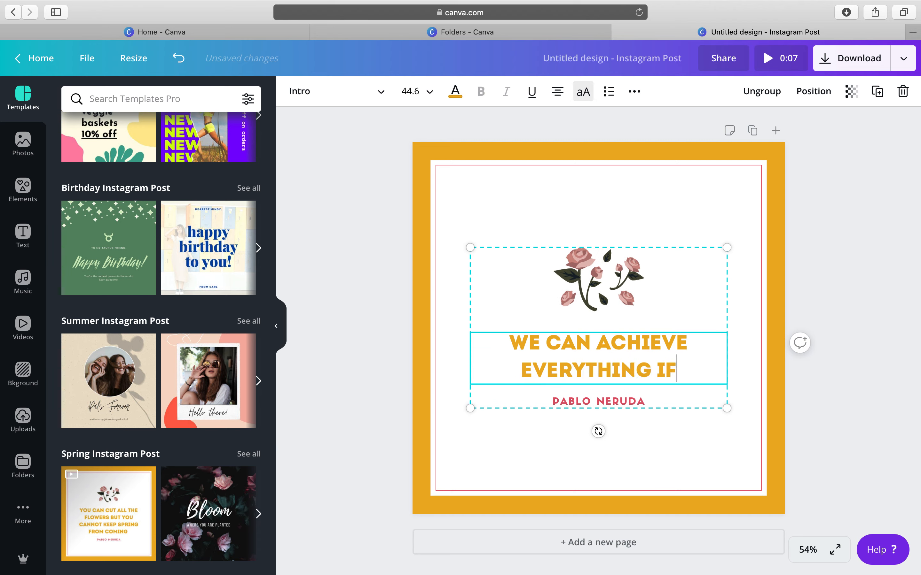
text( WE ARE)
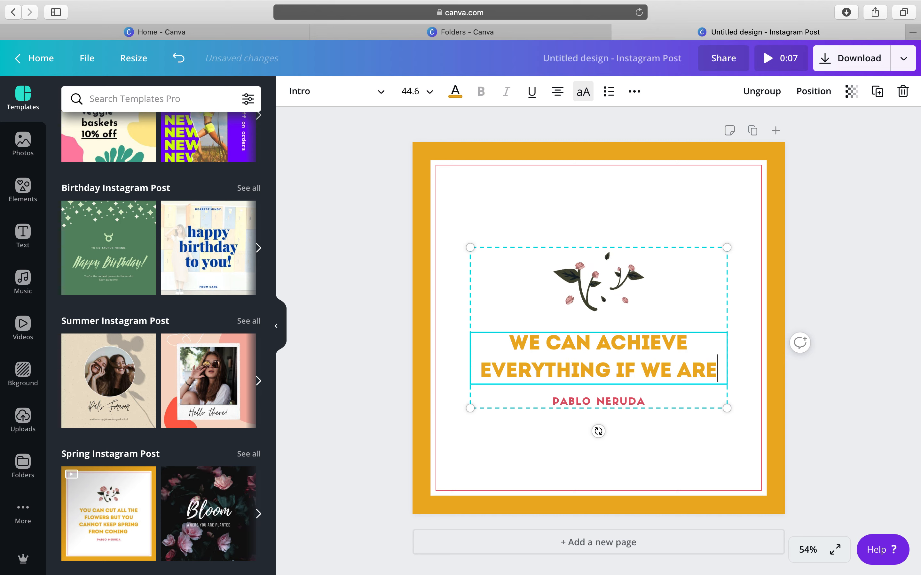
text( WILLING TO DO THE WORK)
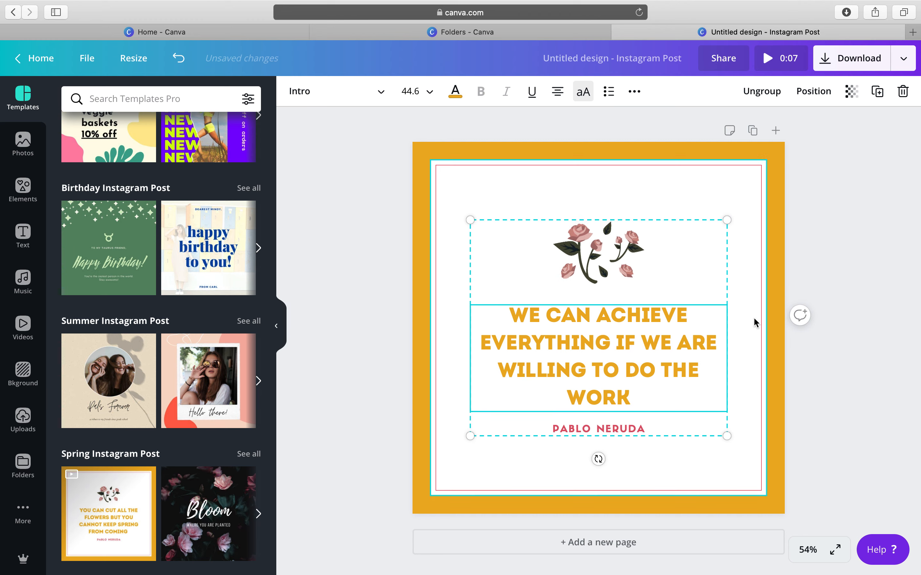
click(801, 296)
Recolor the quote text with the teal brand color.
click(651, 346)
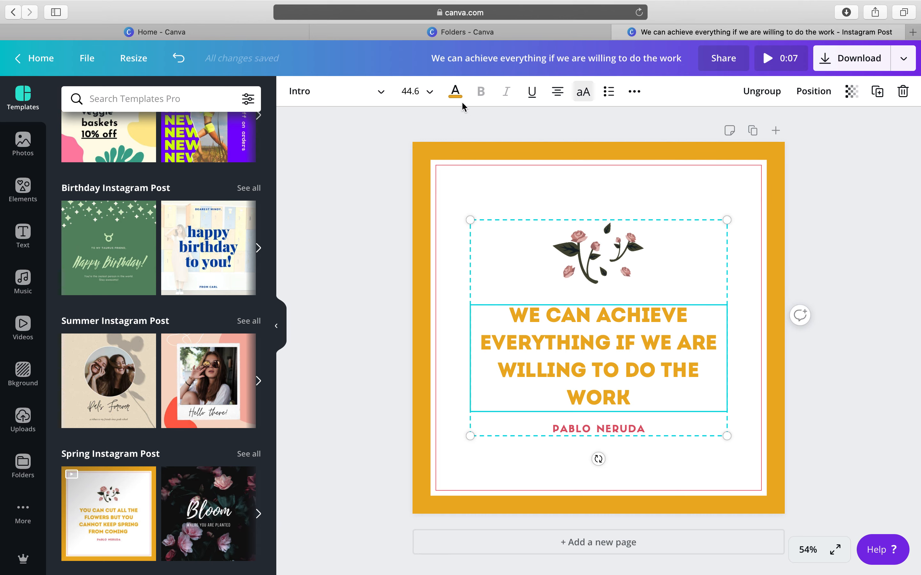
click(455, 96)
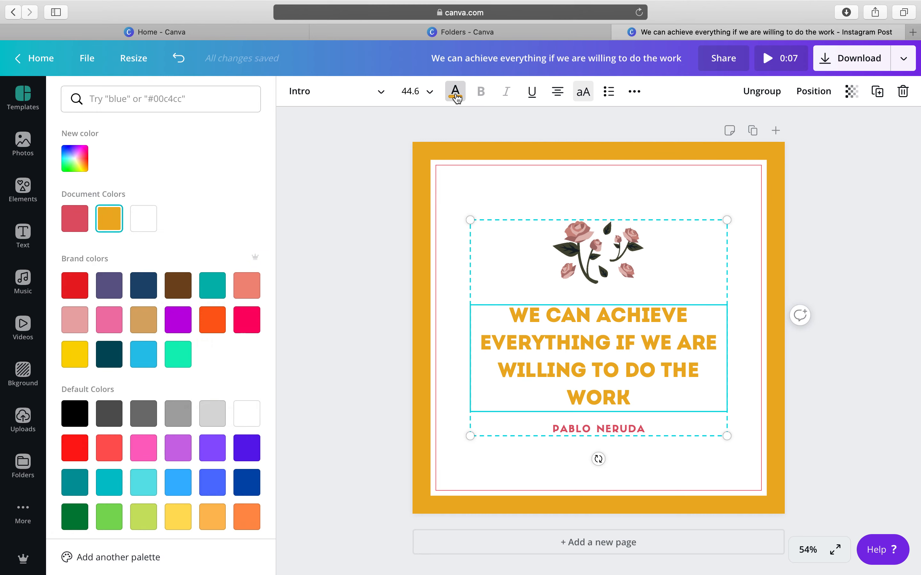
click(214, 296)
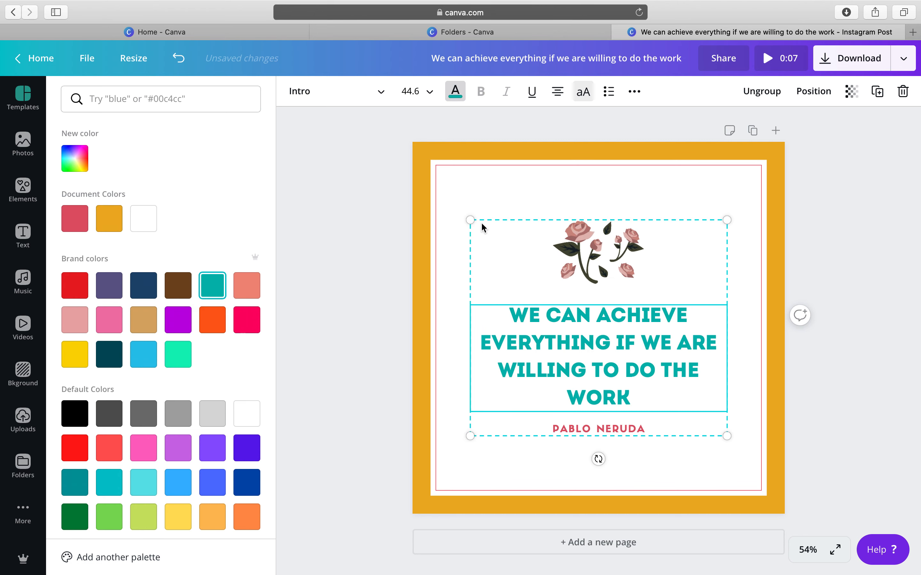
Change the orange page background around the white square to the teal brand color.
click(539, 170)
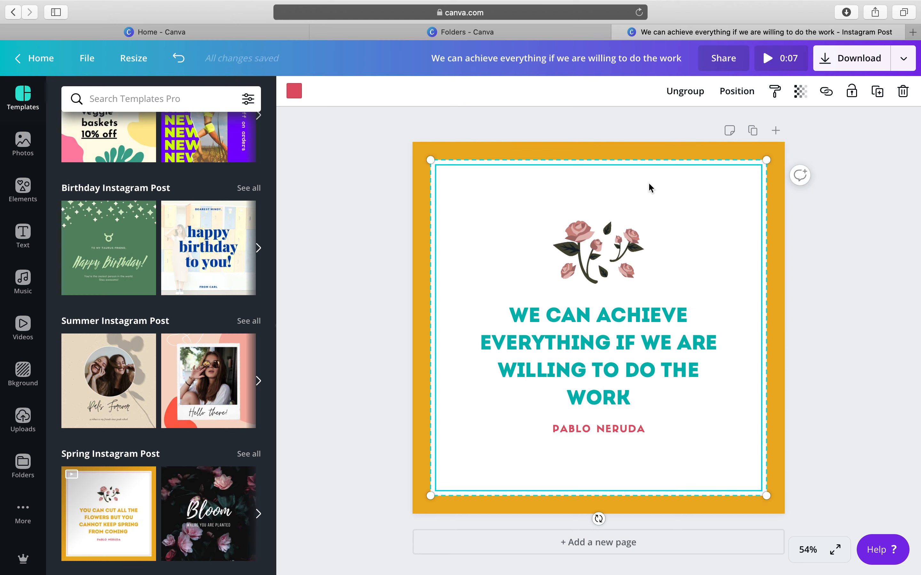
click(603, 148)
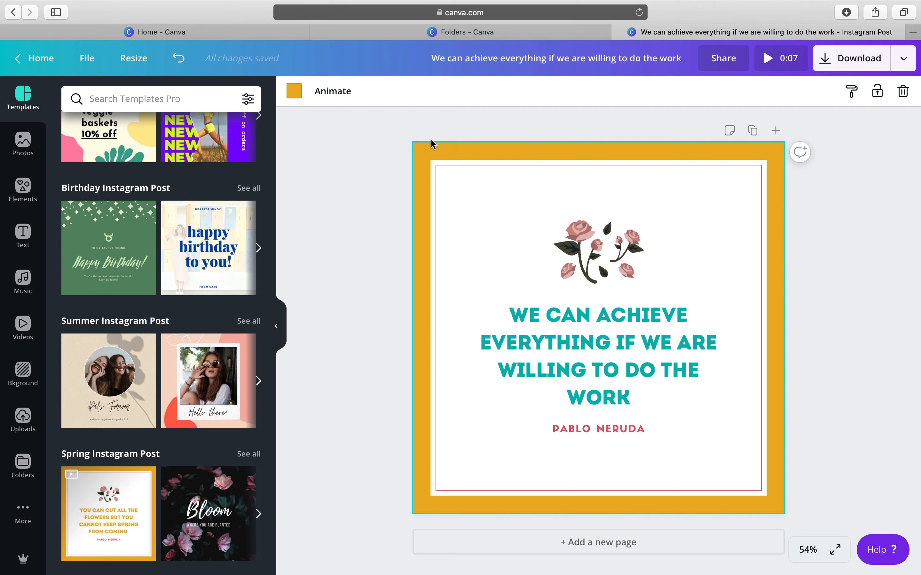
click(300, 93)
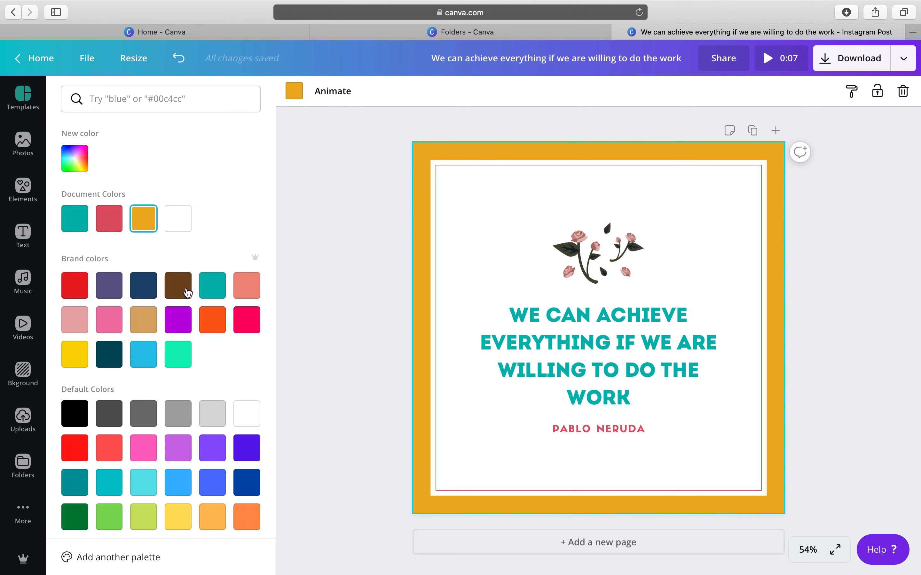
click(212, 286)
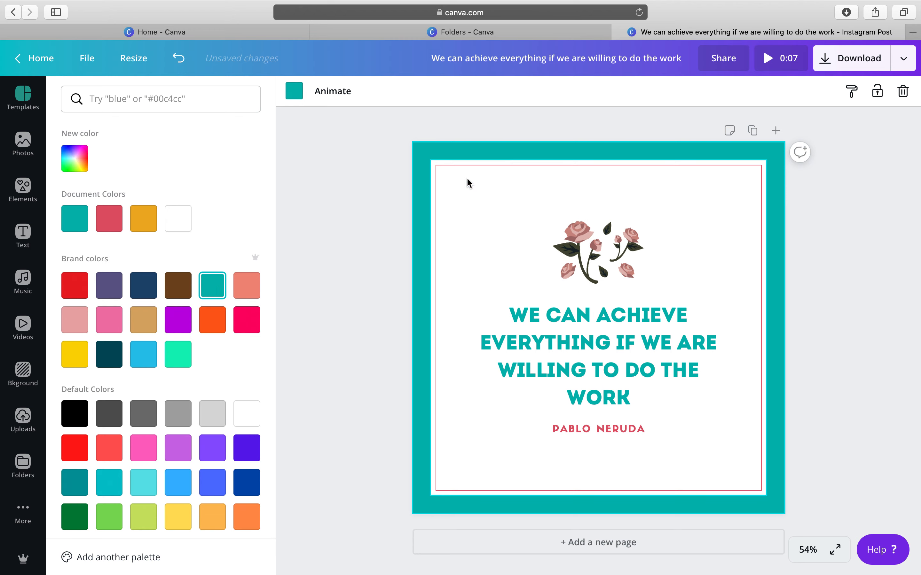
Change the thin red border line inside the white square to the medium pink brand color.
click(522, 163)
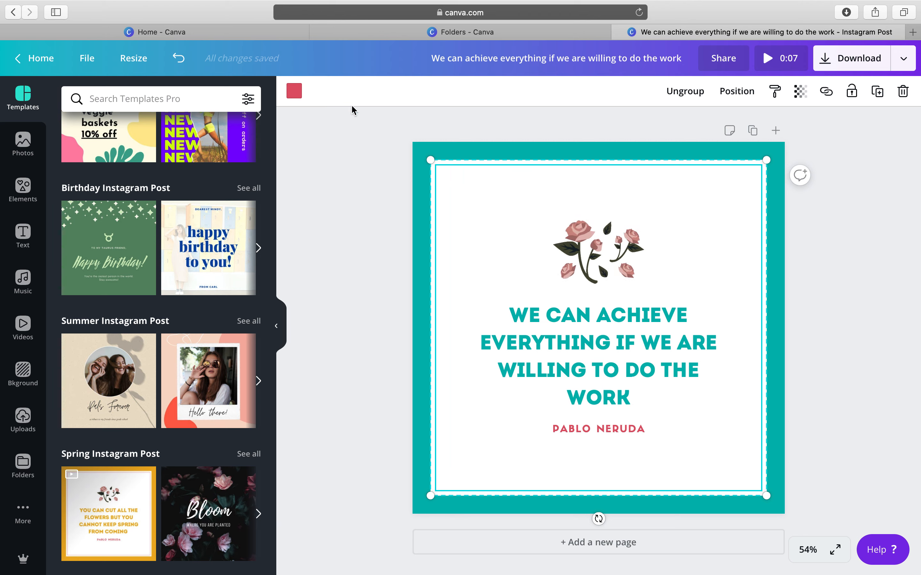
click(301, 95)
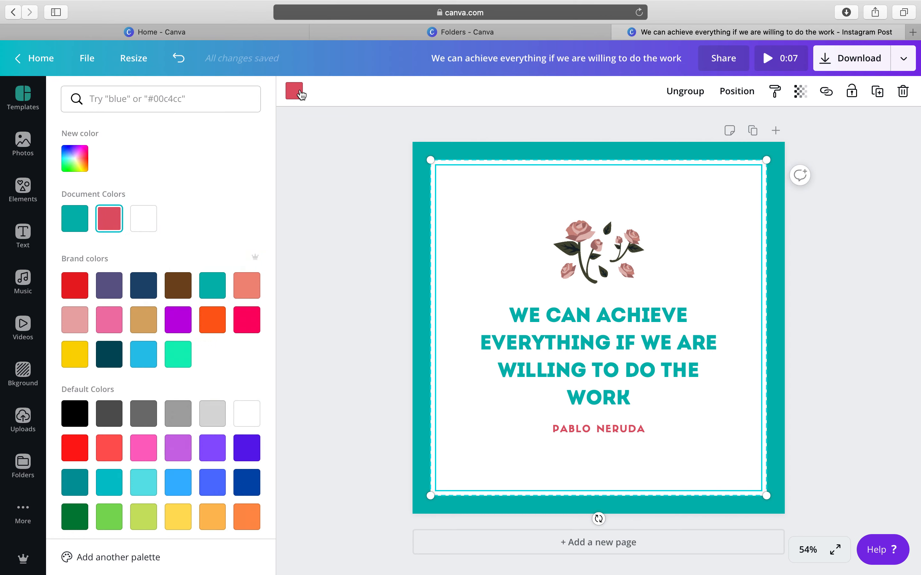
click(114, 324)
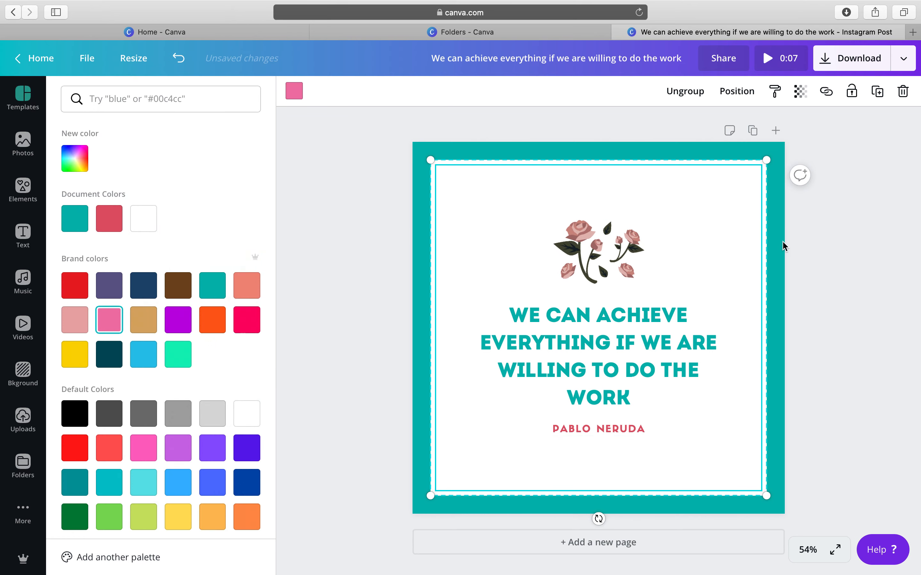
click(825, 230)
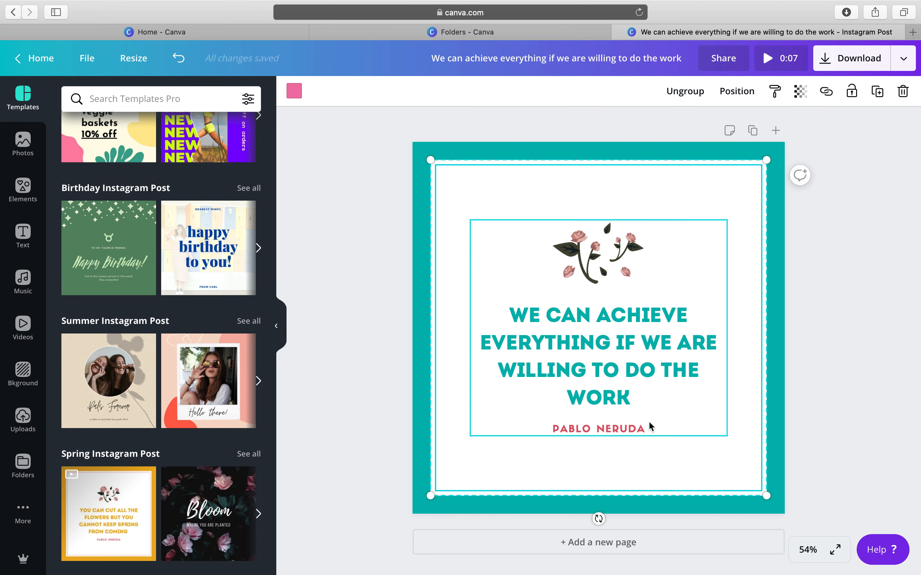
Recolor the author name below the quote with the medium pink document color used on the border line.
click(629, 432)
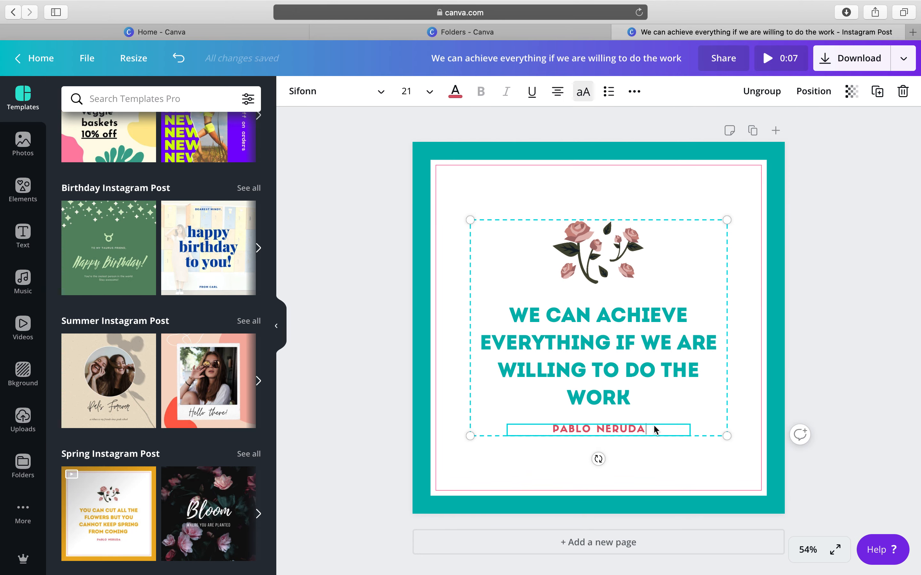
click(455, 91)
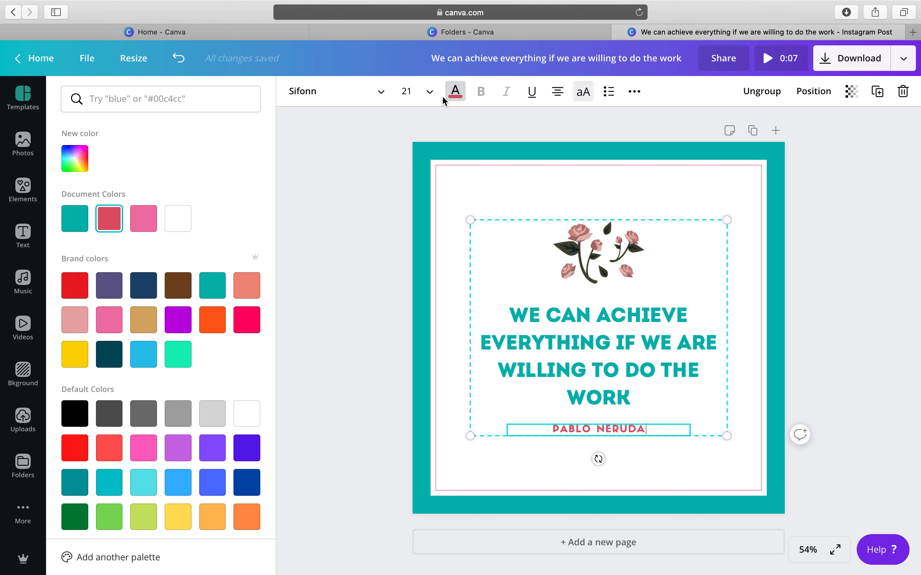
click(147, 217)
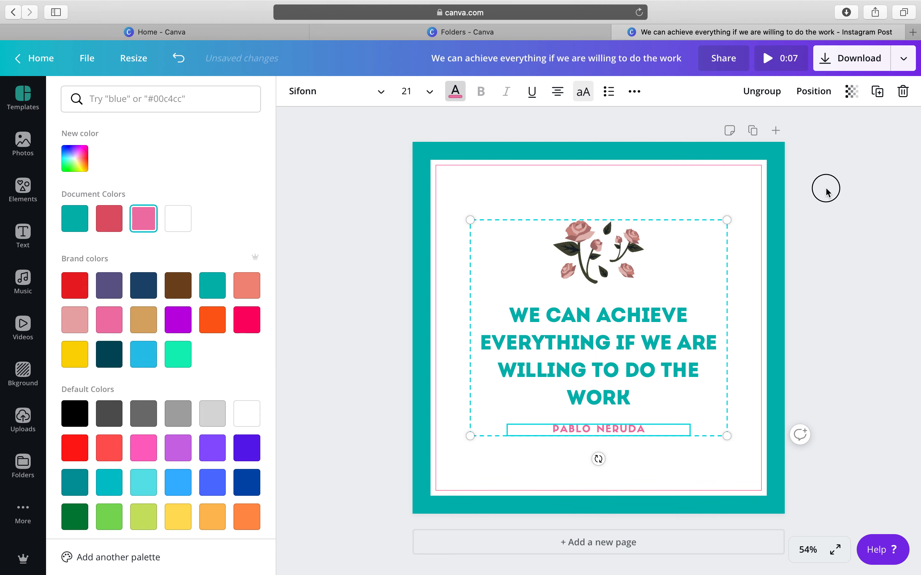
click(825, 187)
Browse the trending photos and the element categories, including recently used items, grids, shapes, frames, stickers, charts and gradients.
click(624, 255)
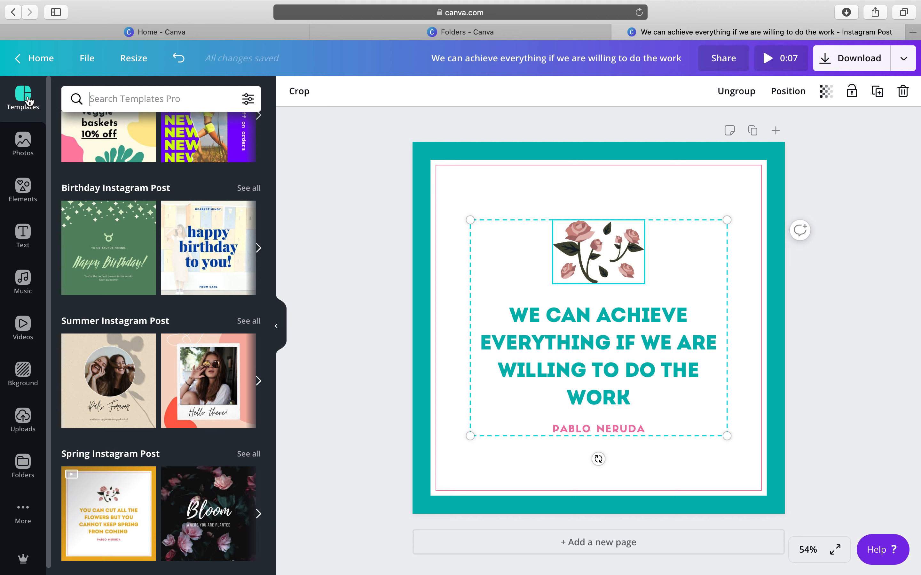
click(24, 144)
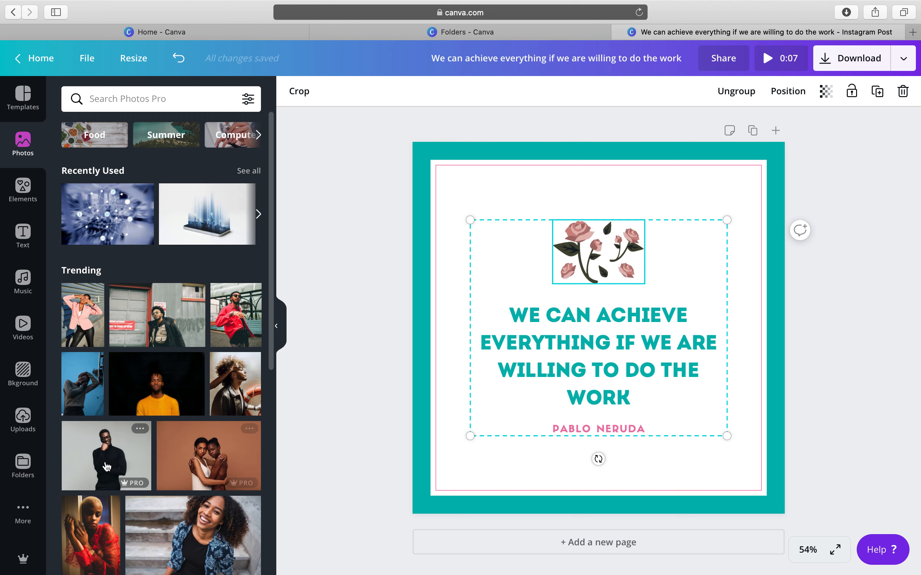
scroll(98, 466, down, 5)
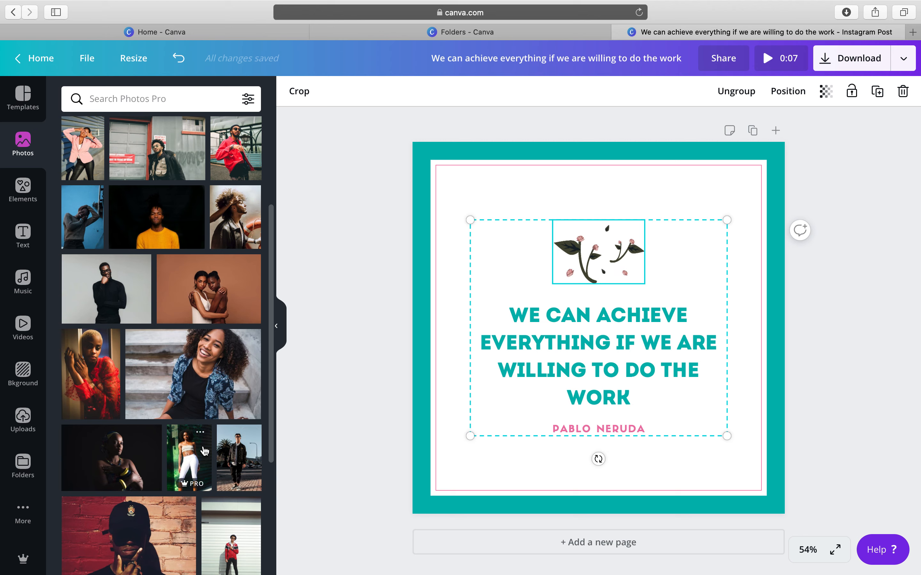
scroll(174, 378, up, 2)
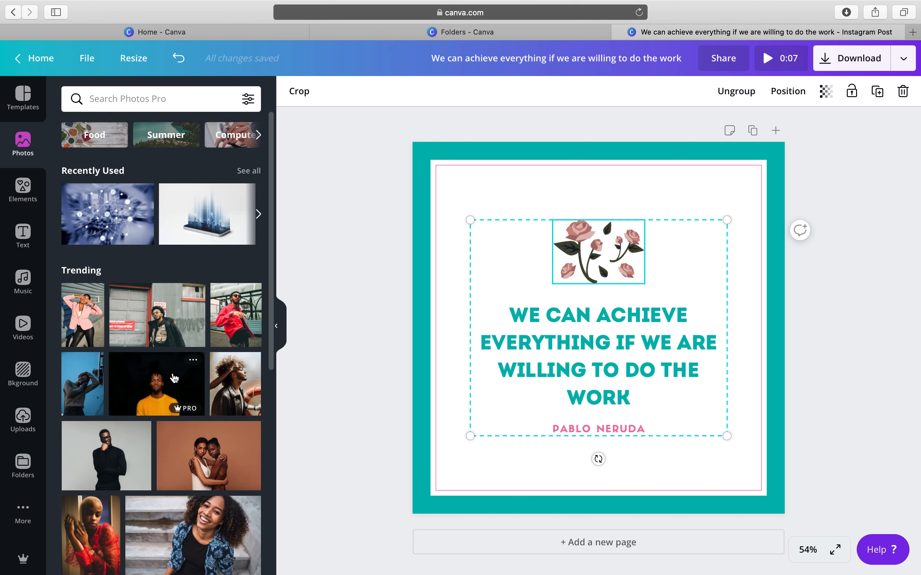
click(23, 196)
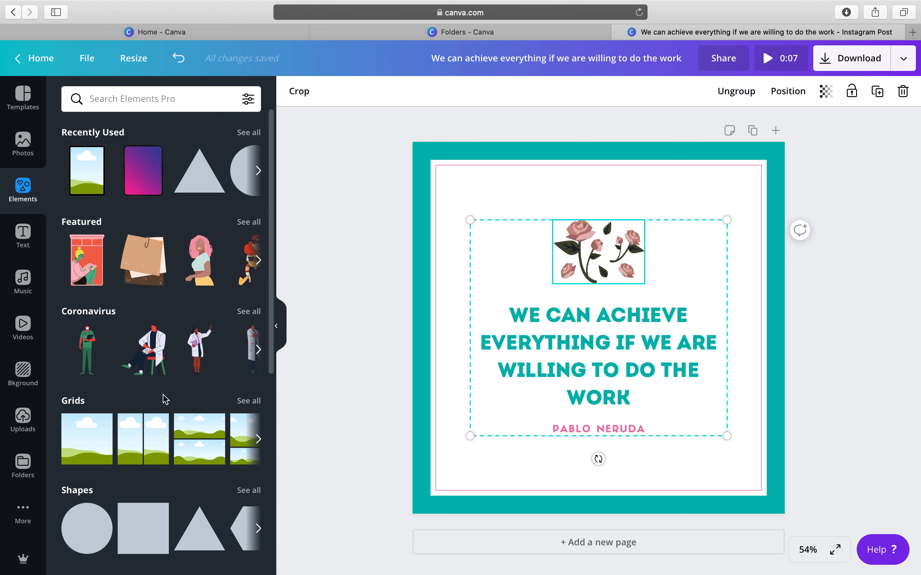
scroll(211, 168, right, 5)
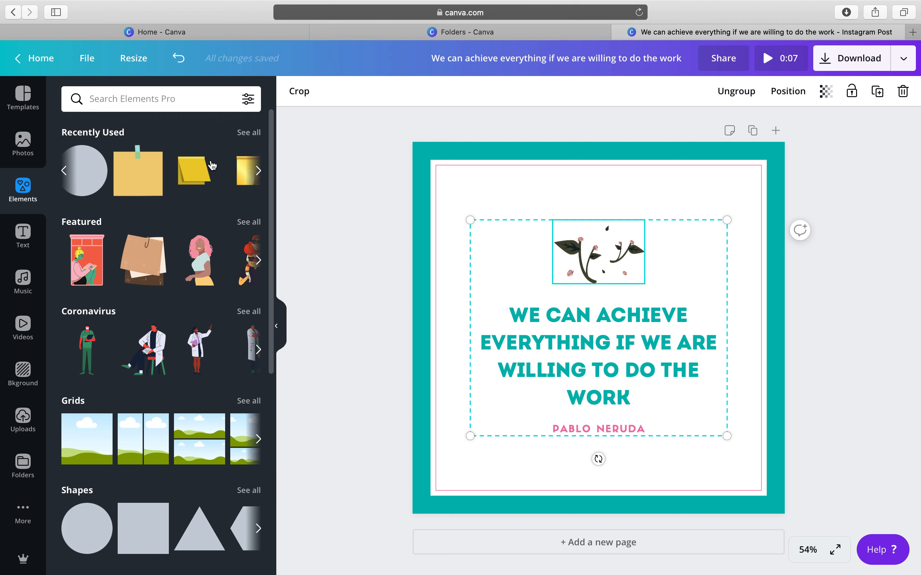
scroll(212, 165, right, 5)
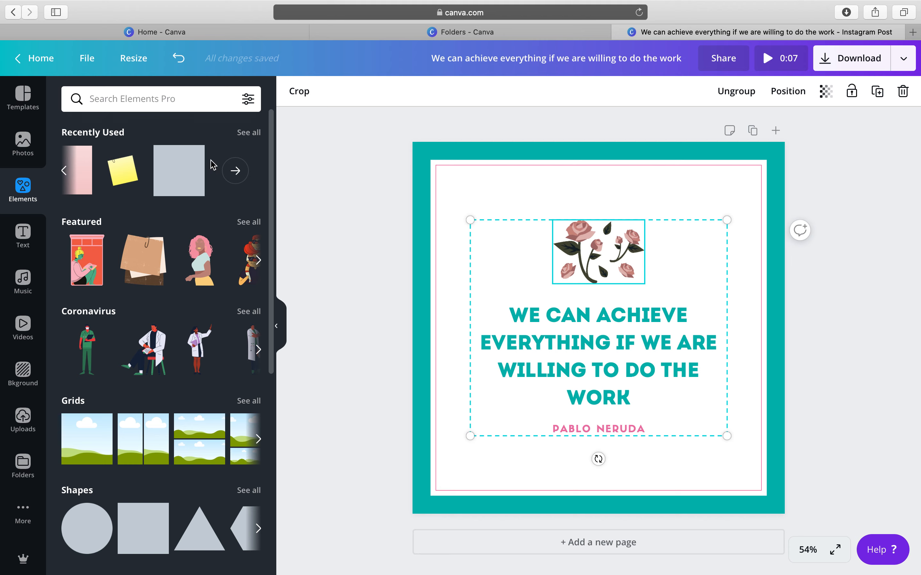
scroll(184, 397, down, 10)
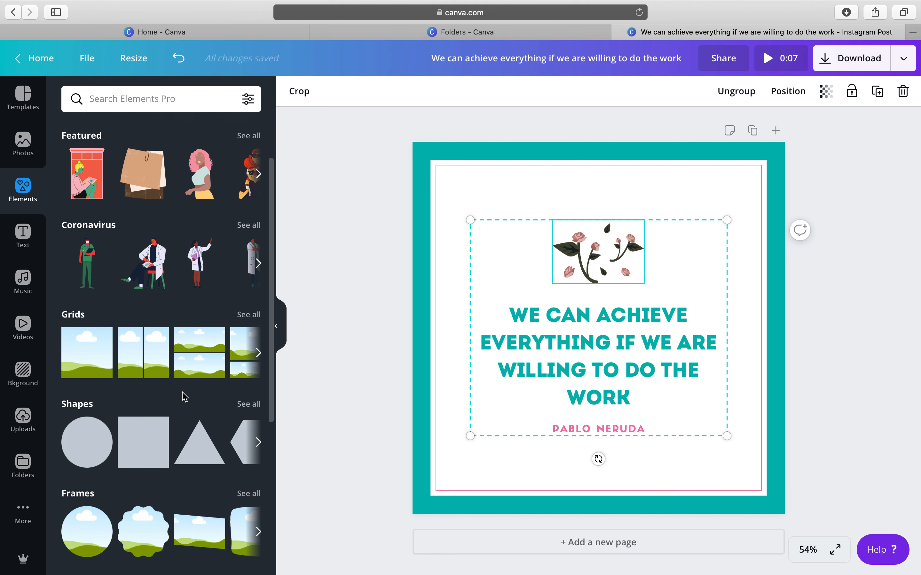
scroll(184, 397, down, 5)
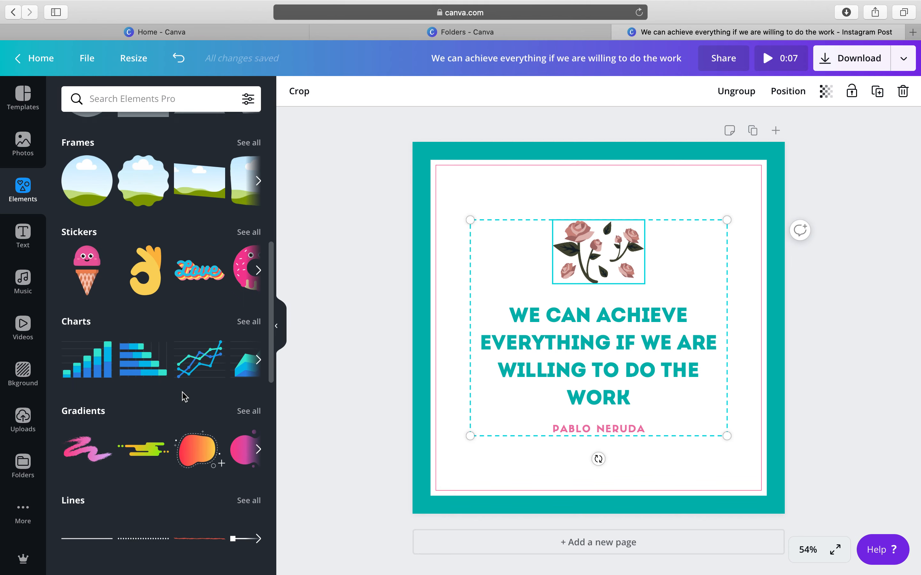
scroll(184, 397, up, 5)
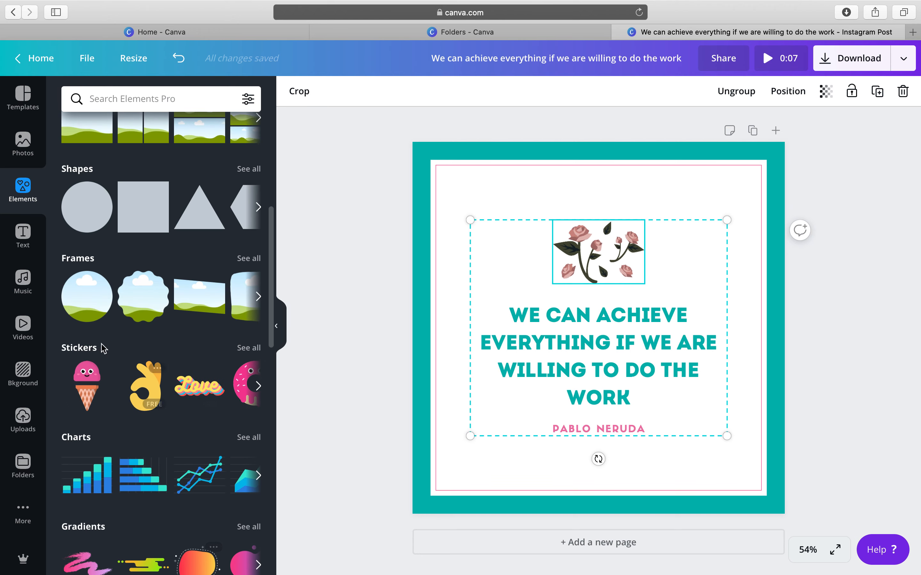
Look through the heading, subheading and body text options and the ready-made text combinations.
click(24, 238)
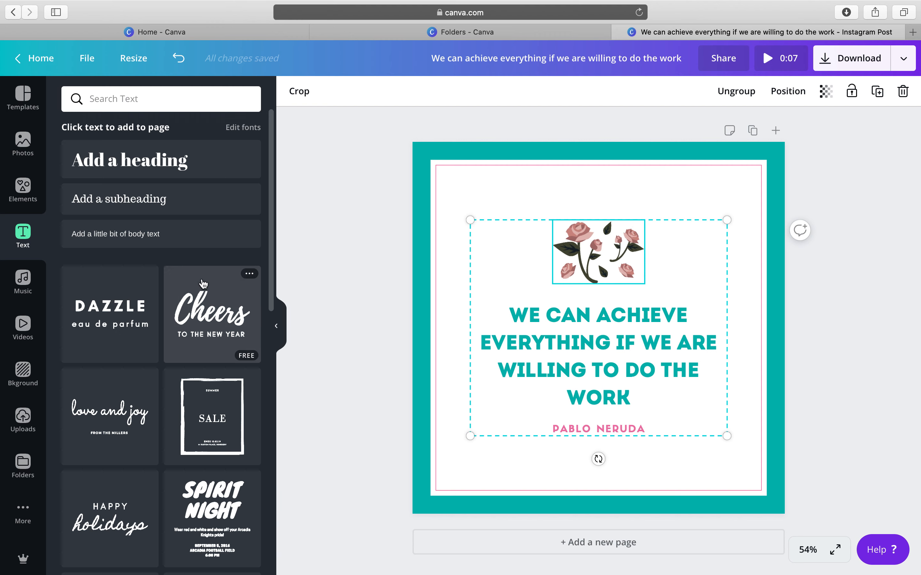
scroll(195, 445, down, 2)
scroll(195, 445, down, 5)
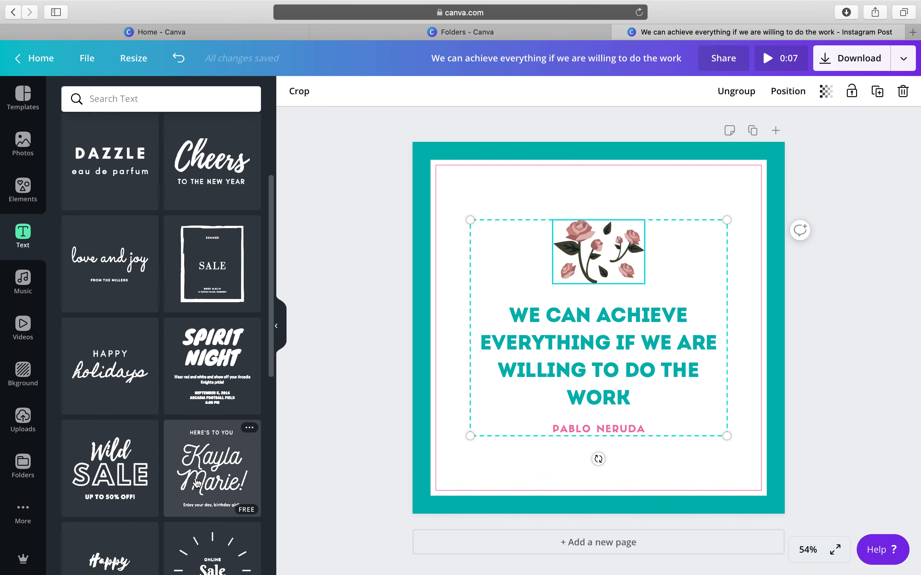
scroll(197, 483, down, 6)
scroll(197, 483, down, 1)
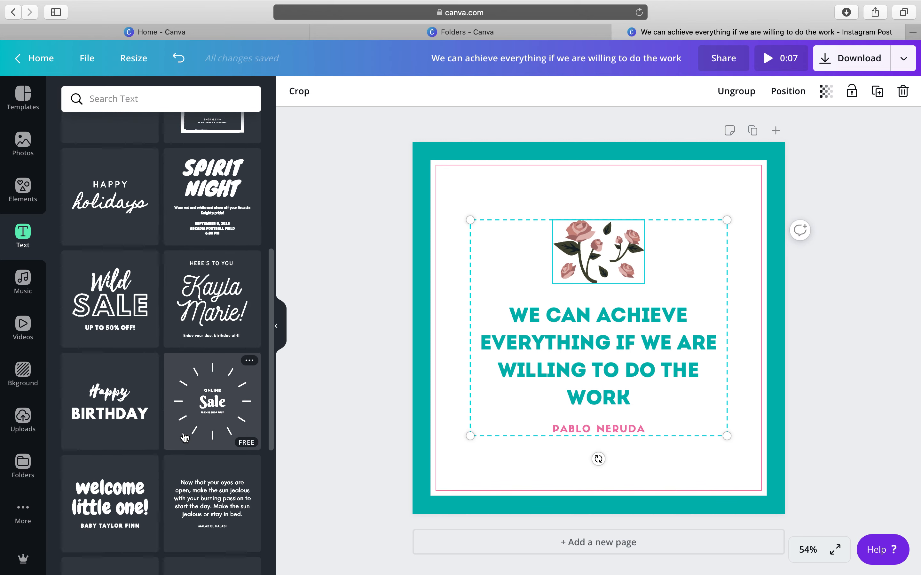
Review the available music, videos, backgrounds, uploaded images, folders, and the apps and integrations.
click(25, 285)
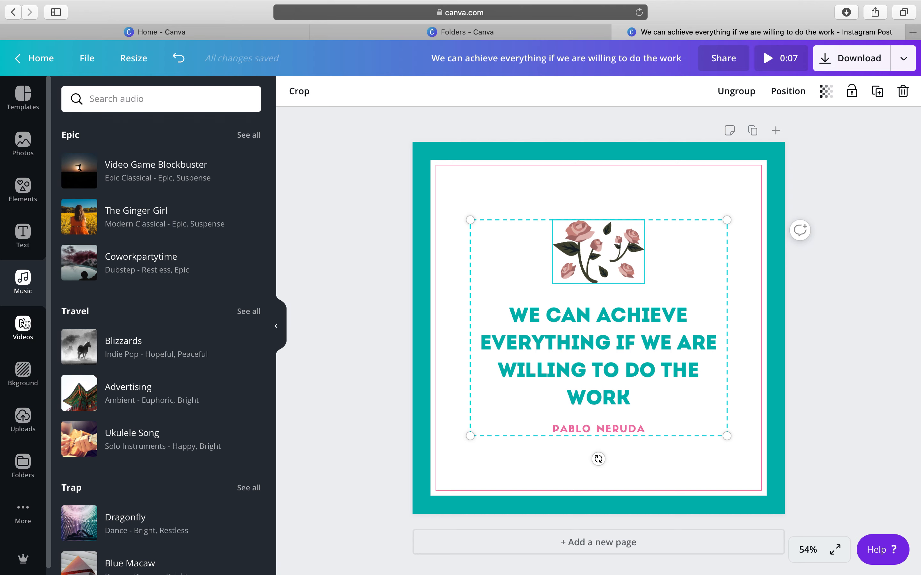
click(24, 324)
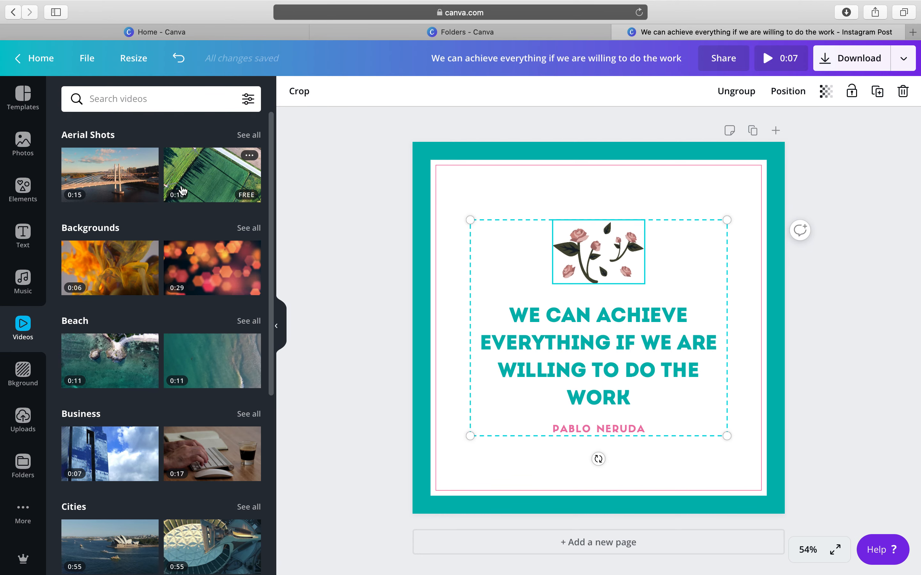
click(24, 371)
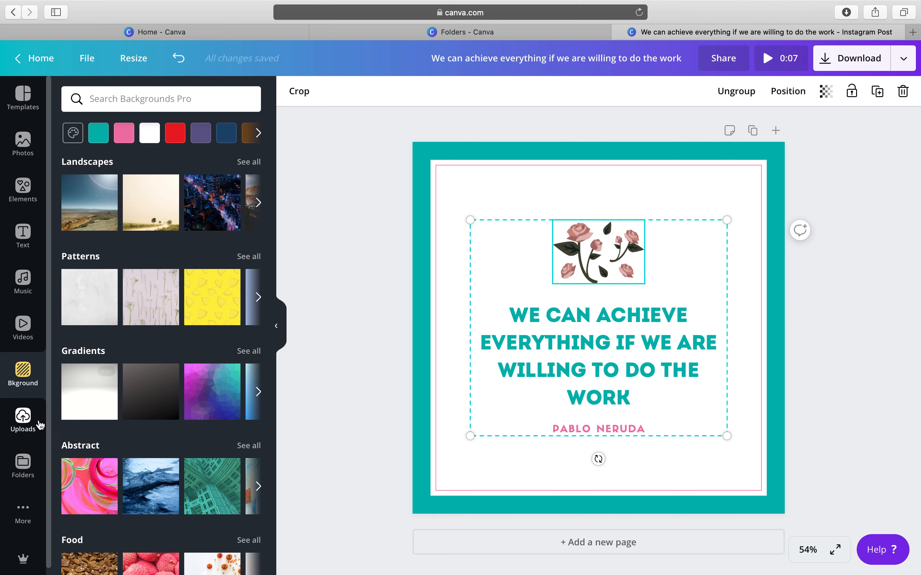
click(23, 421)
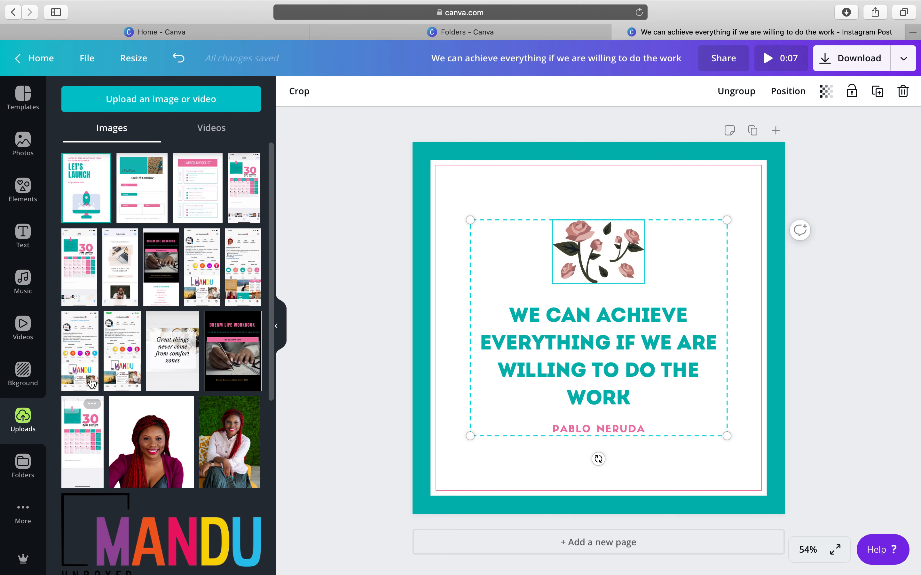
click(23, 464)
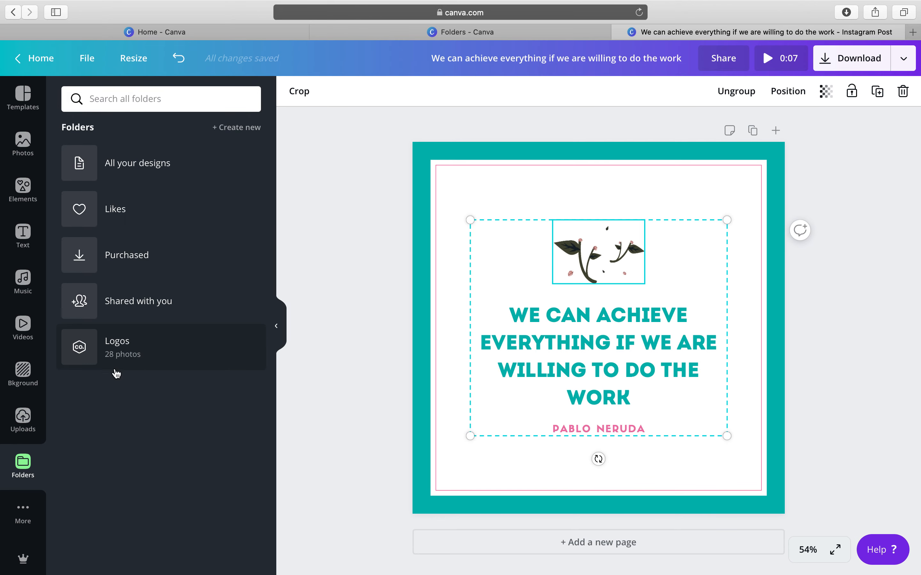
click(24, 510)
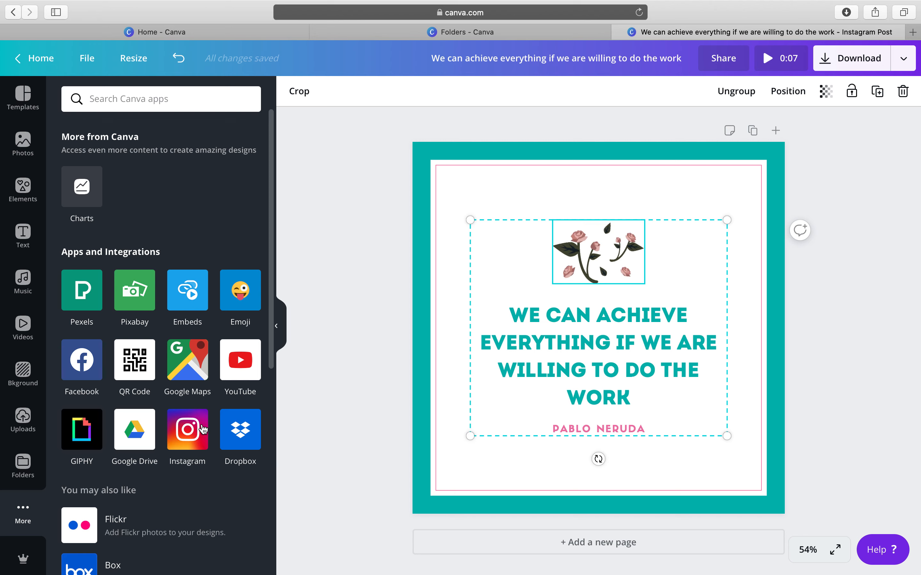
scroll(176, 458, down, 2)
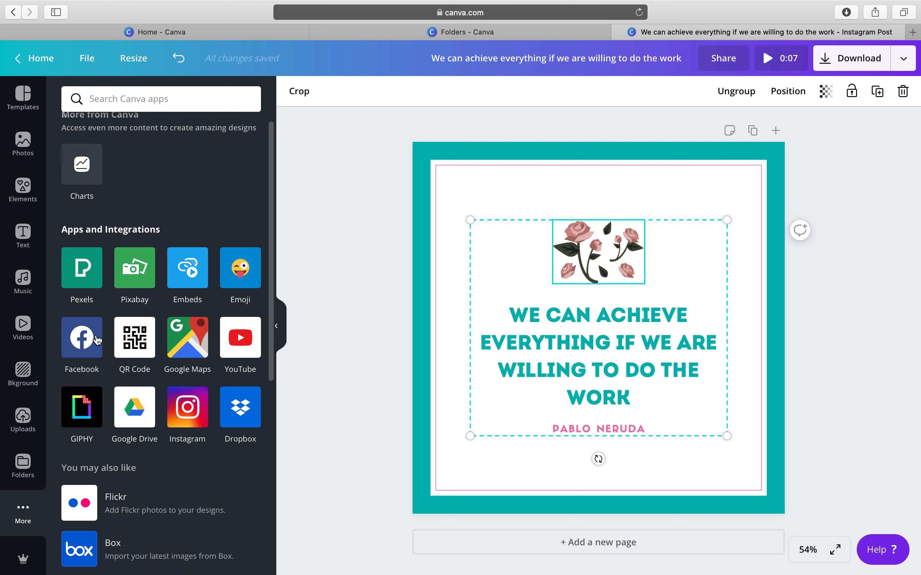
scroll(146, 479, down, 10)
scroll(145, 479, up, 10)
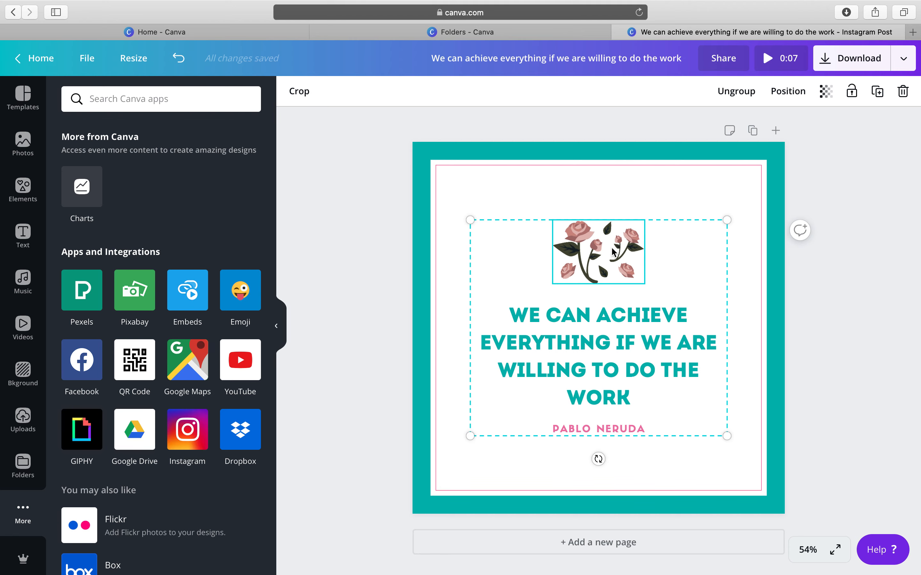
Search the elements library for "flowers" and look through the graphics.
click(23, 188)
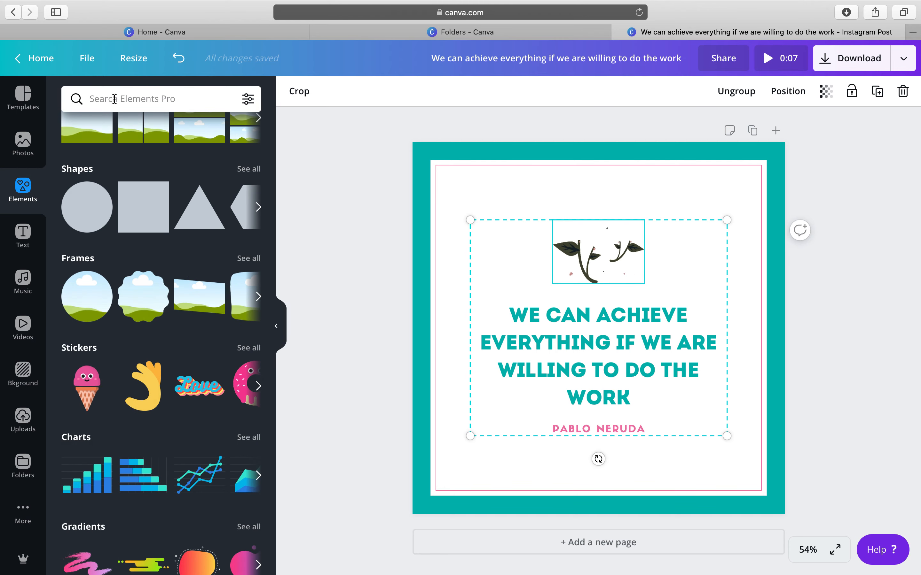
click(114, 99)
text(flowers)
key(Return)
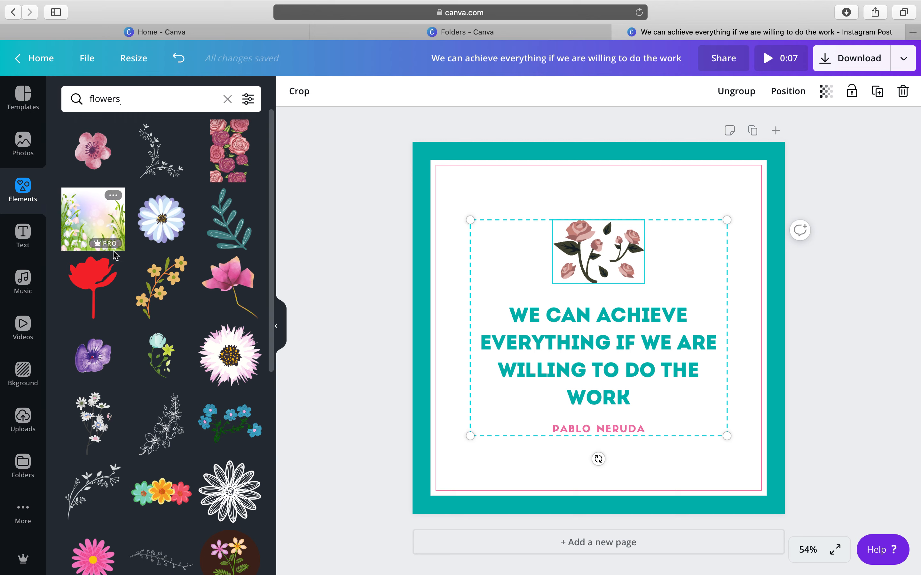
scroll(133, 344, down, 6)
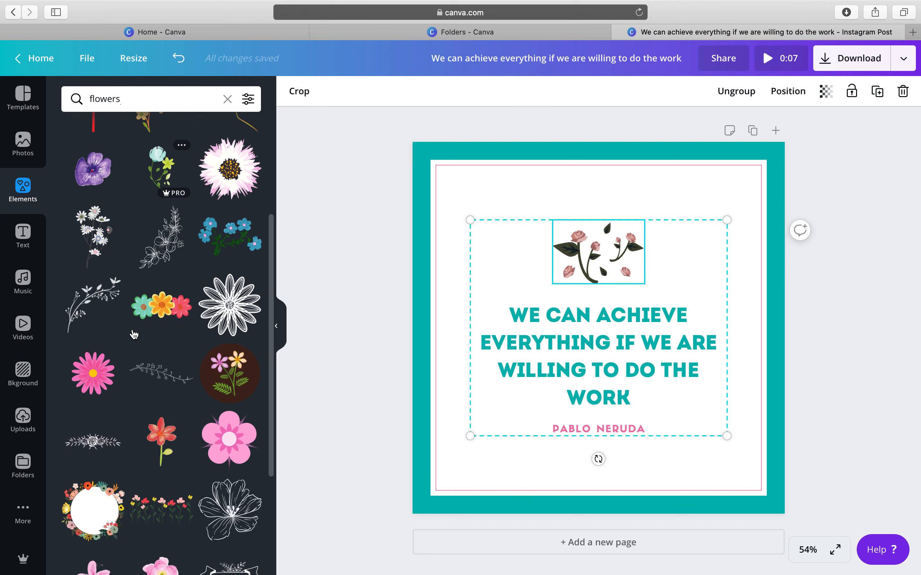
scroll(133, 335, down, 2)
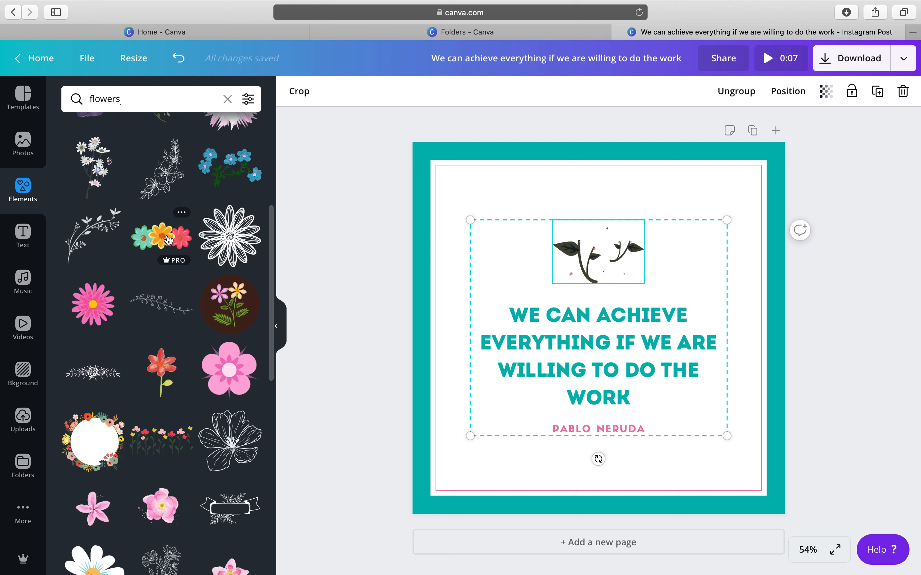
Add the graphic of three teal, orange and red flowers and move it to the design's upper-right corner.
click(168, 240)
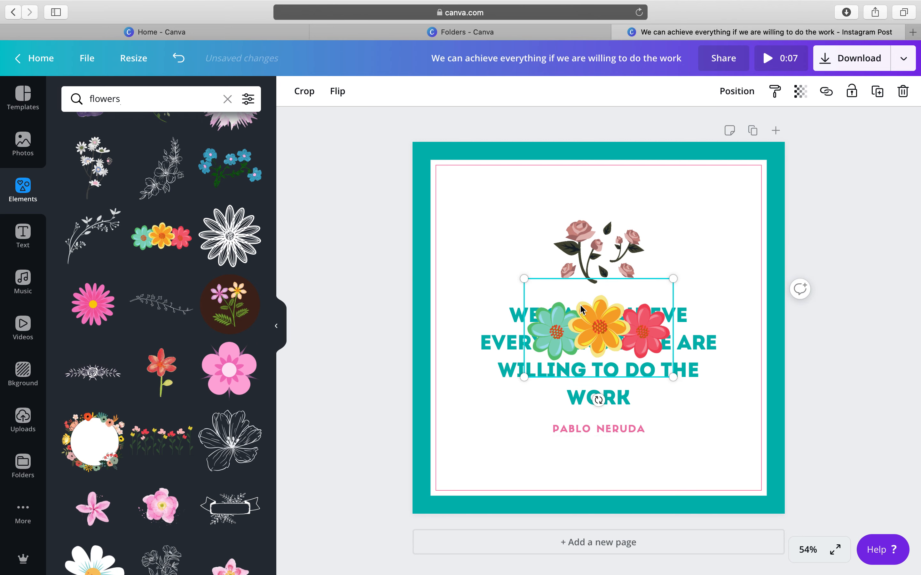
drag(597, 316, 537, 345)
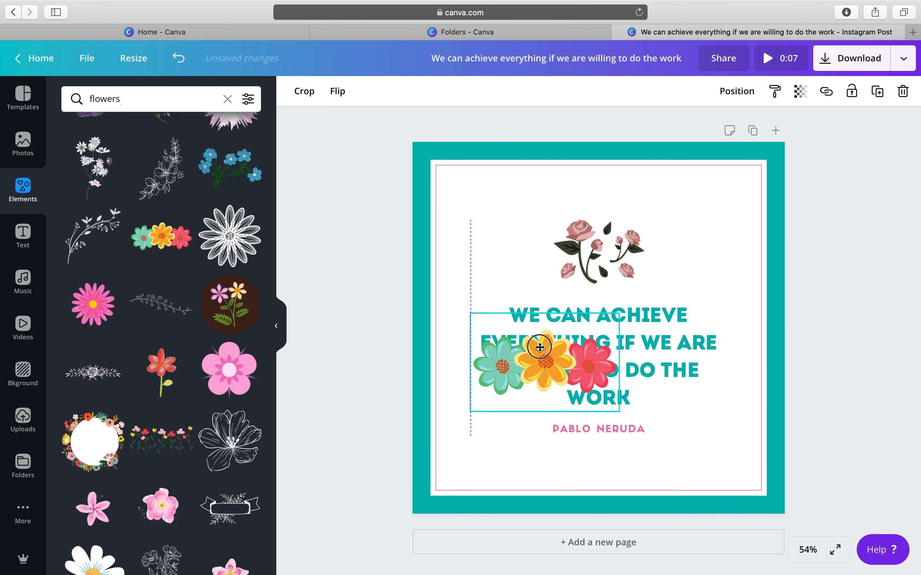
click(638, 242)
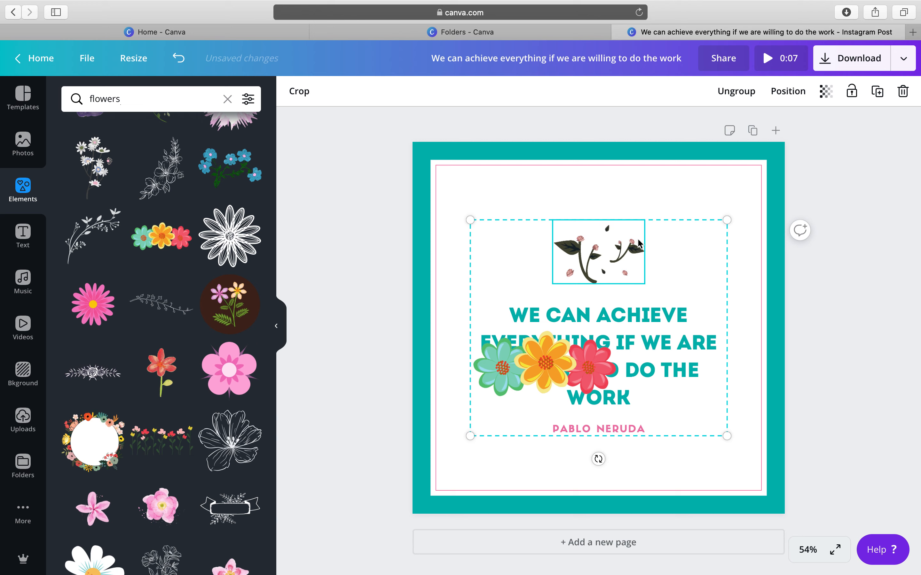
click(591, 340)
drag(592, 340, 720, 170)
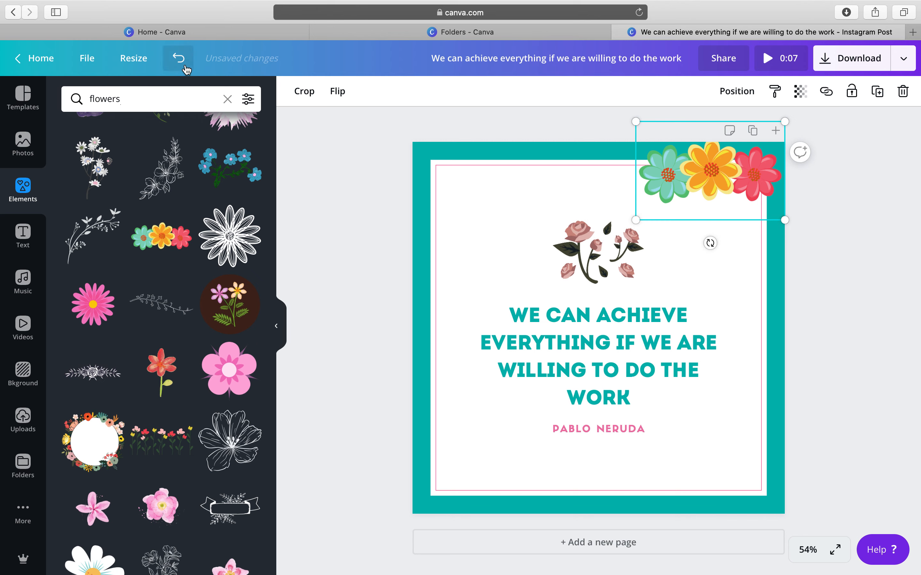
Undo the moves and the insertion of the three-flower graphic.
click(179, 58)
click(178, 58)
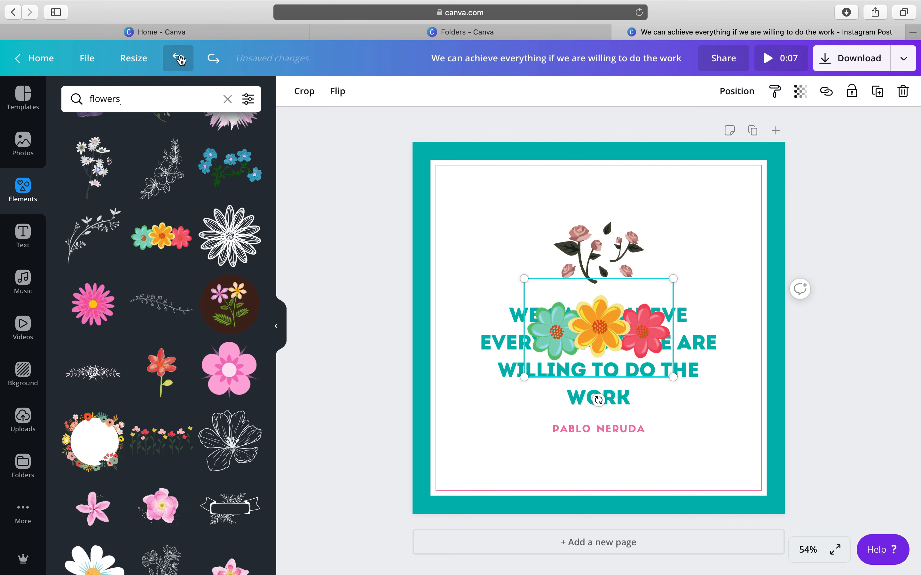
click(179, 58)
click(607, 236)
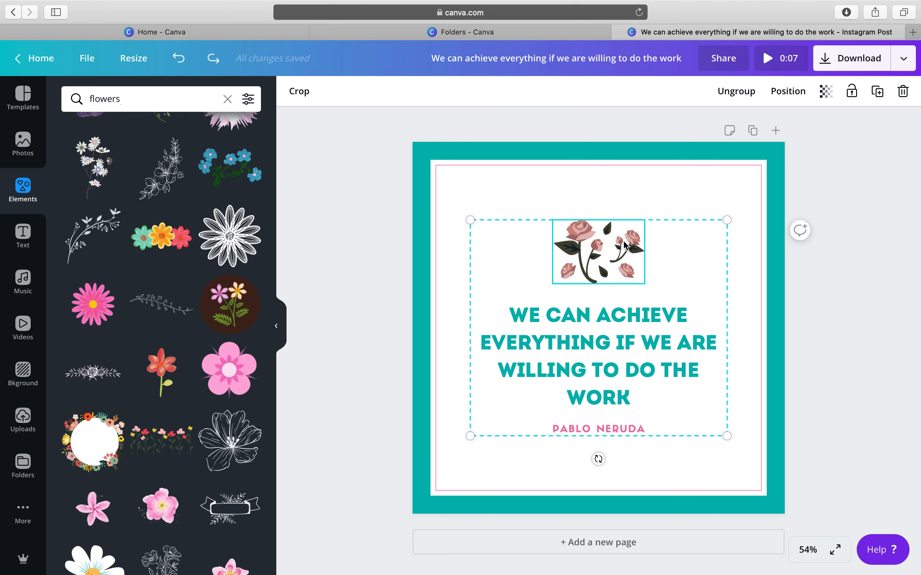
click(595, 358)
mouse_move(595, 359)
mouse_down()
mouse_move(617, 346)
mouse_move(596, 358)
mouse_up()
click(614, 253)
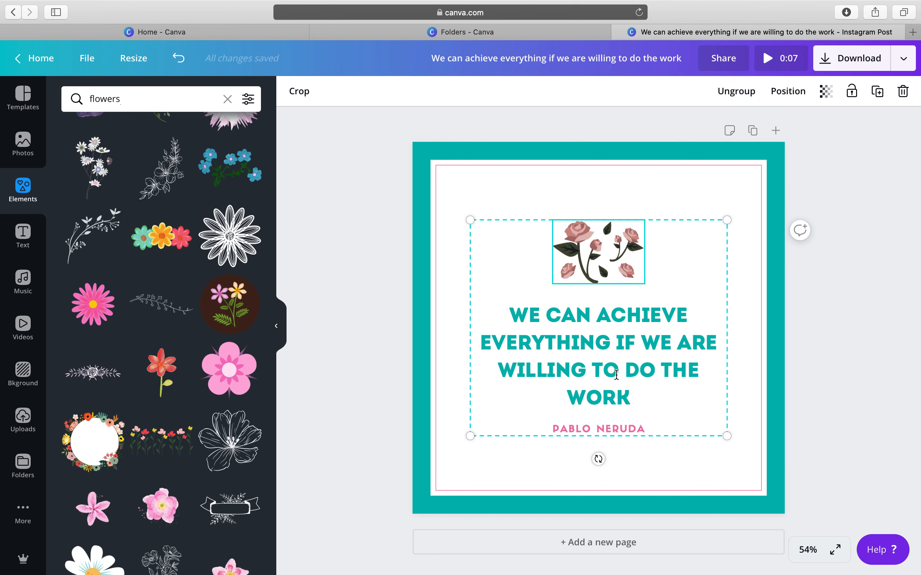
Ungroup the rose graphic from the quote and author text and delete the roses.
click(738, 93)
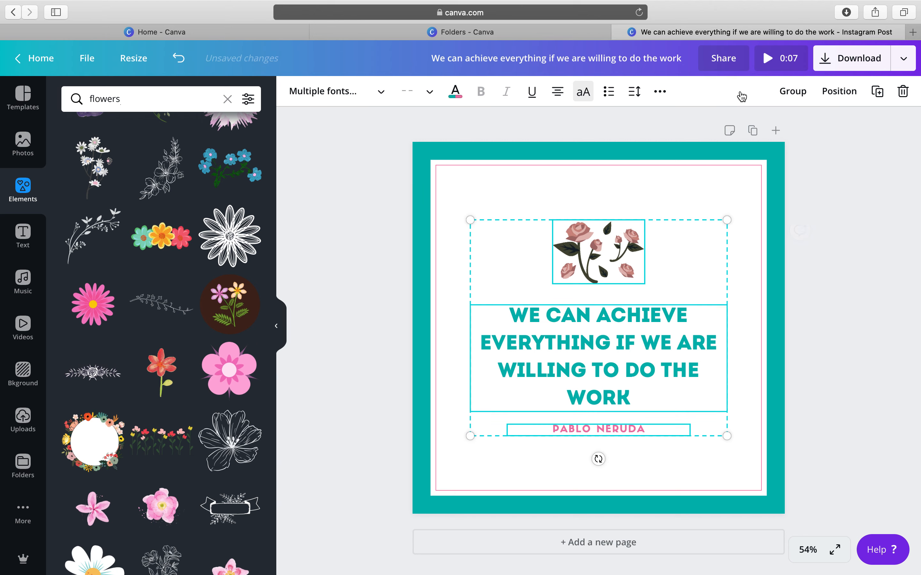
click(673, 274)
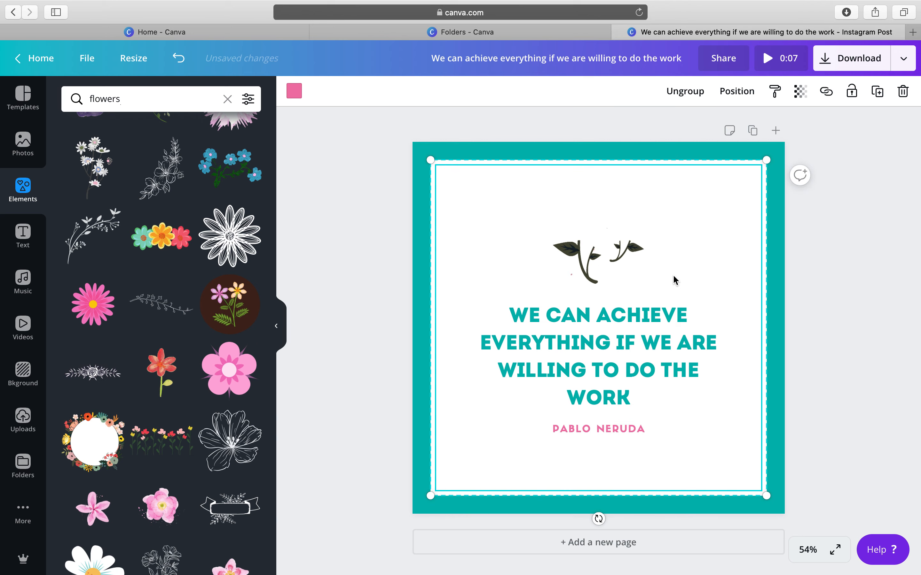
click(608, 273)
click(612, 404)
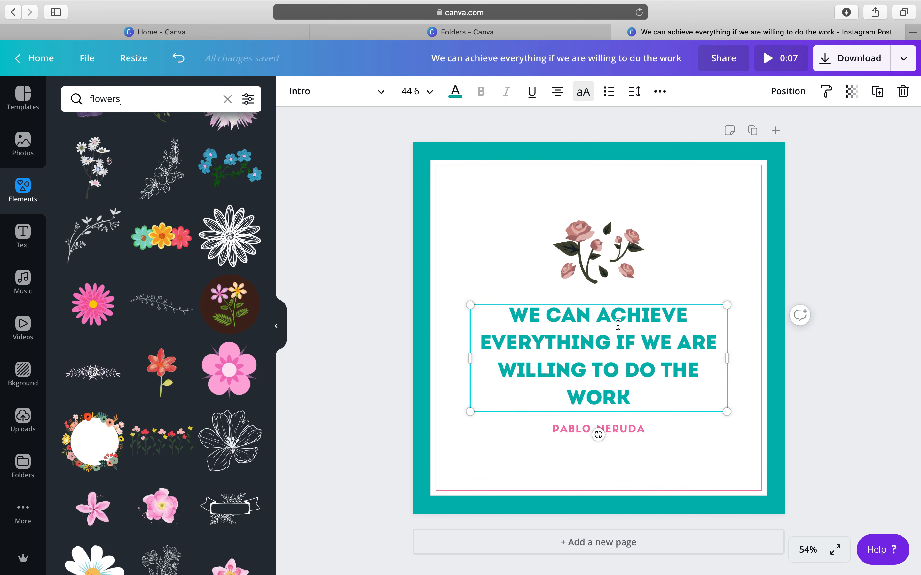
click(613, 429)
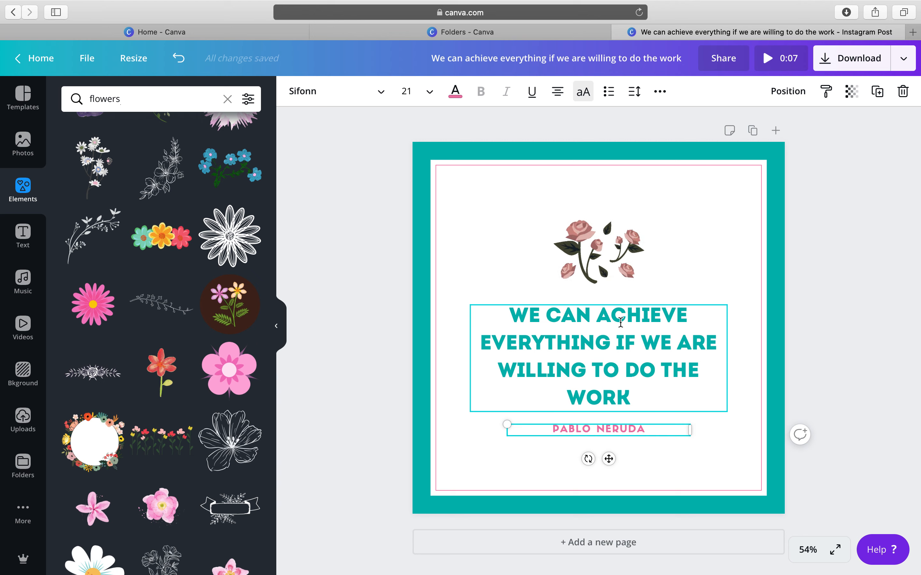
click(610, 250)
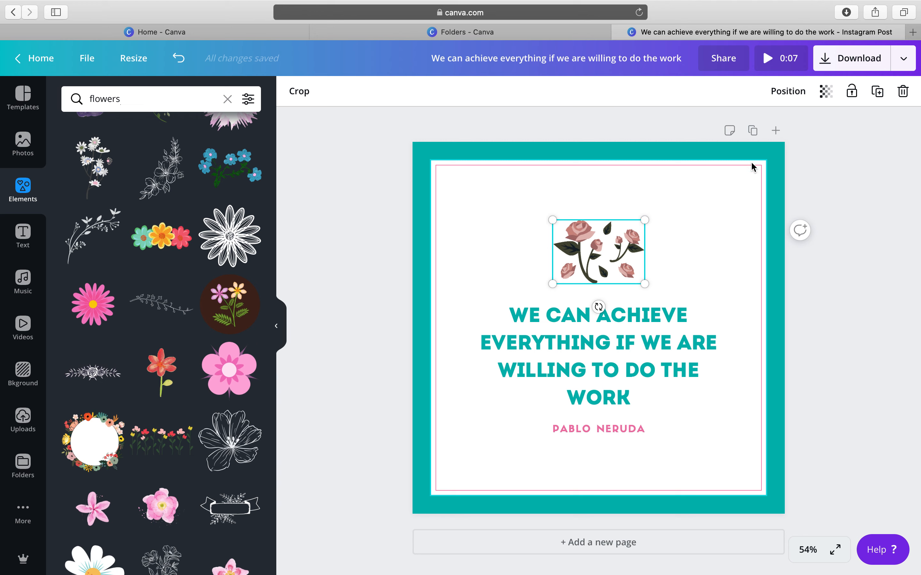
click(903, 93)
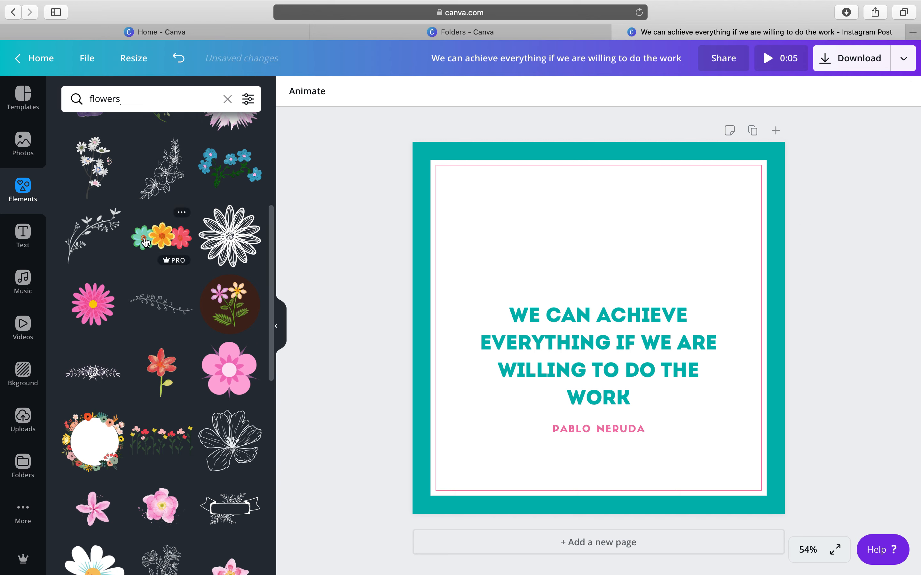
Add the graphic of three teal, orange and red flowers, centred above the quote.
drag(146, 242, 545, 232)
mouse_move(602, 246)
mouse_down()
mouse_move(586, 246)
mouse_move(599, 247)
mouse_up()
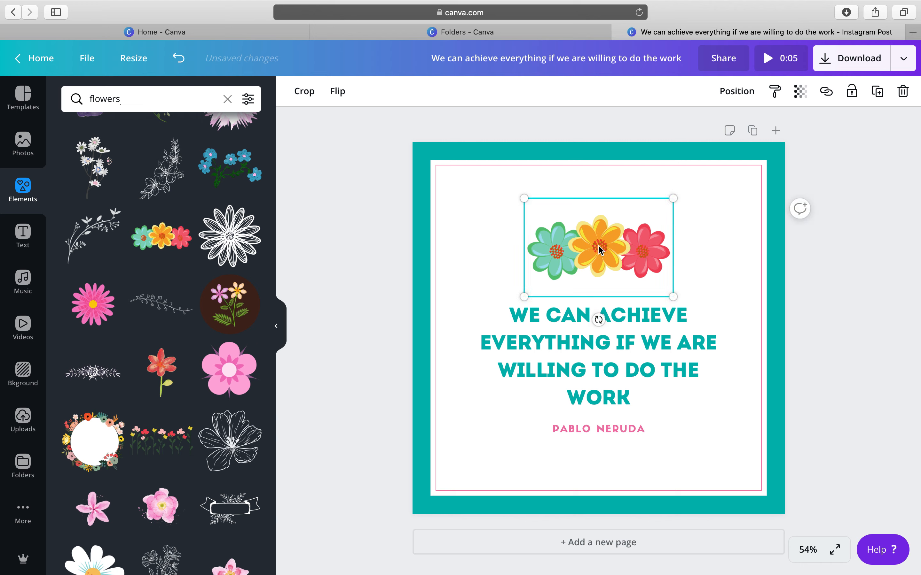
click(485, 194)
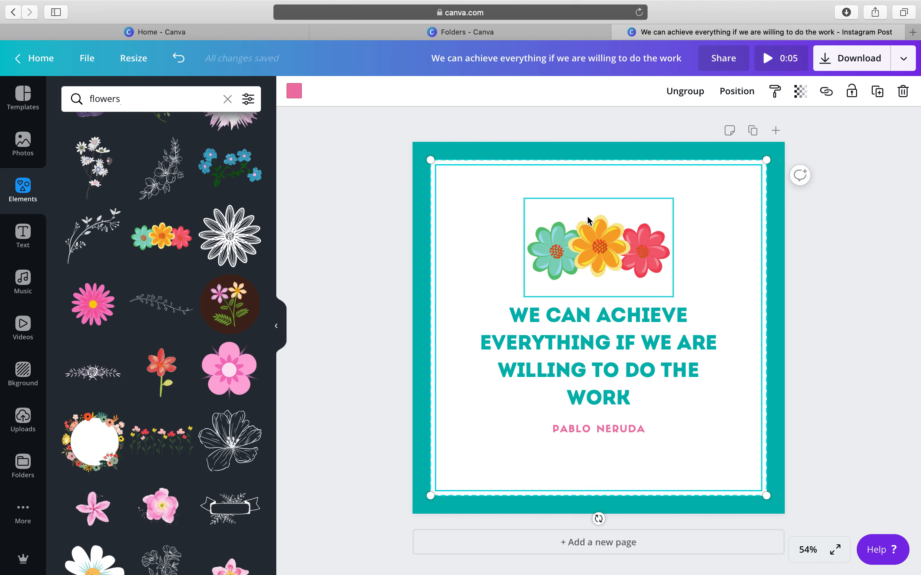
click(595, 225)
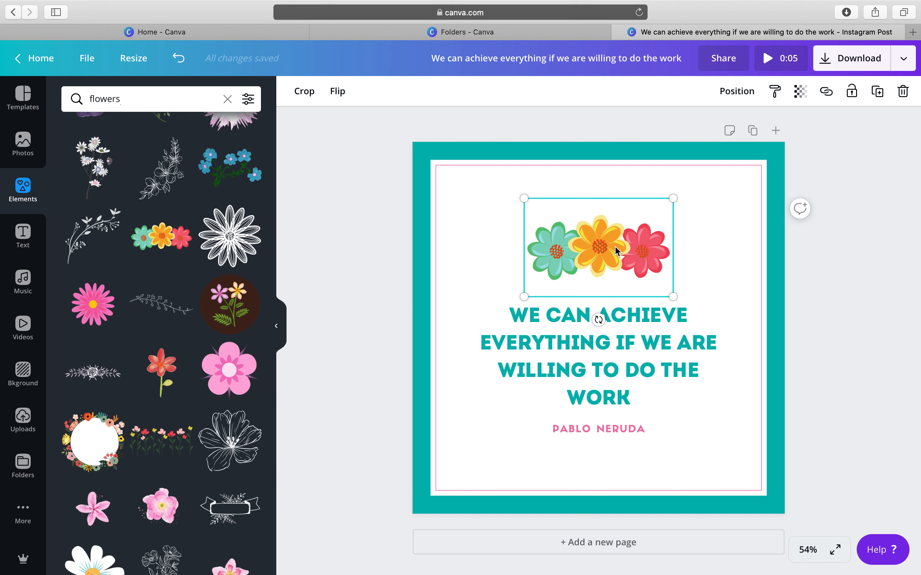
click(170, 370)
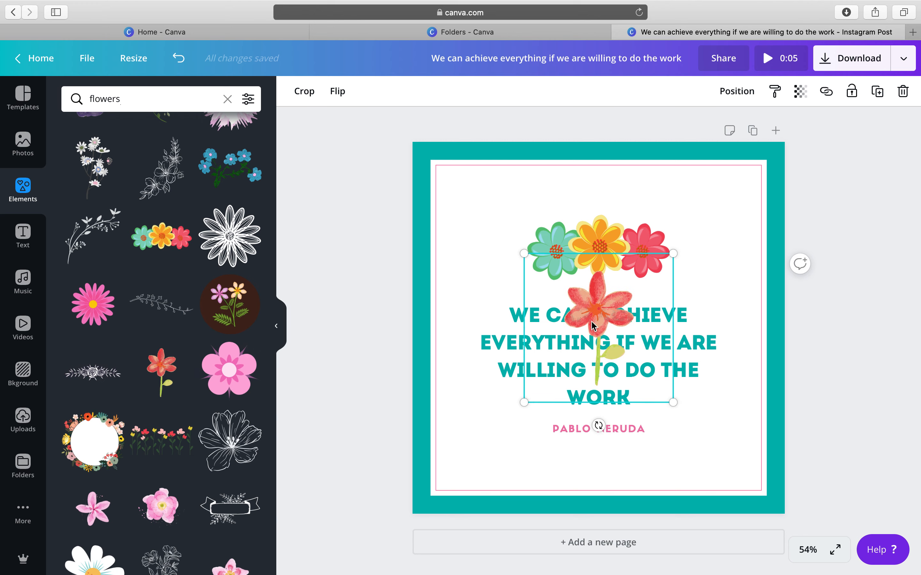
drag(522, 281, 509, 245)
click(903, 93)
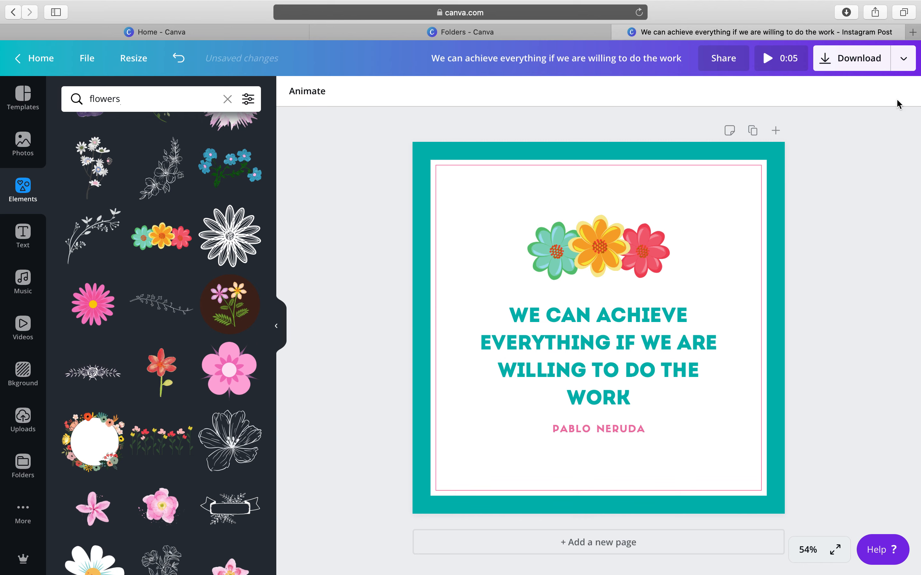
Add the large line-drawn flower graphic to the design's upper-right corner and recolor it with the document's pink.
click(233, 450)
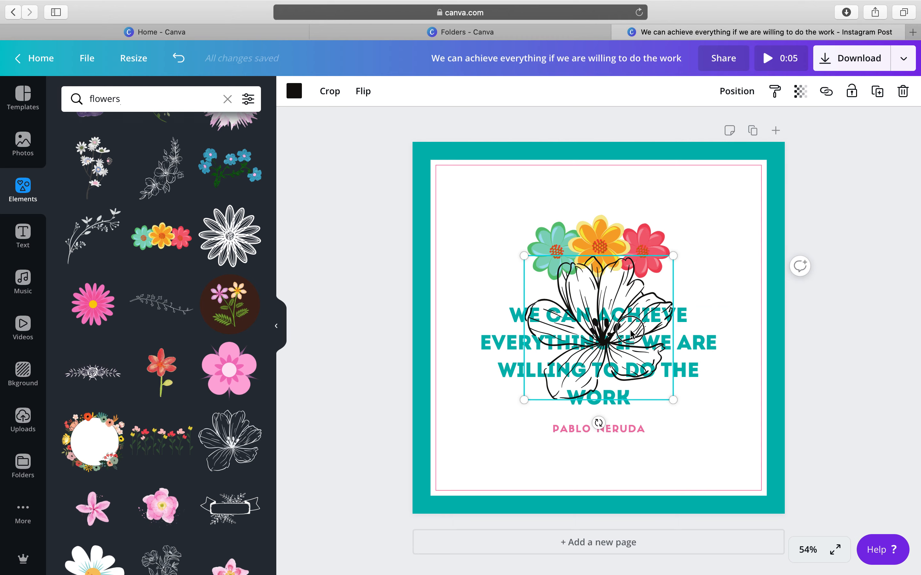
drag(640, 324, 719, 245)
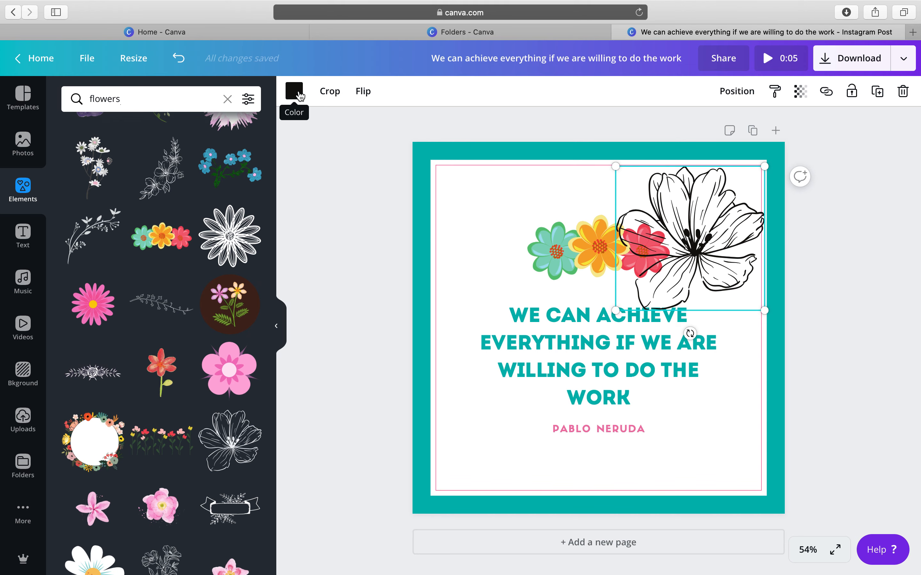
click(299, 96)
click(144, 222)
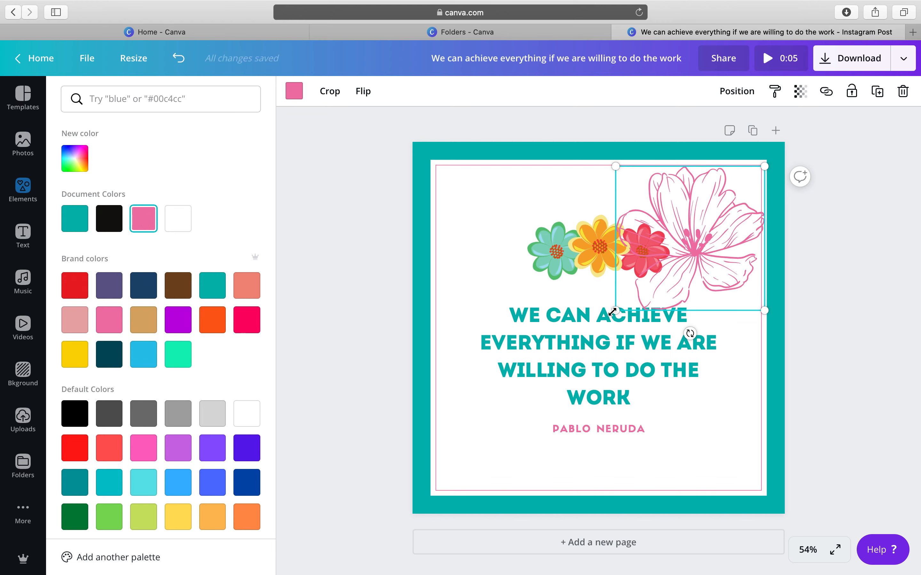
Shrink the pink line-drawn flower within its corner and place a duplicate in the frame's upper-left corner, aligned with it.
drag(615, 311, 682, 264)
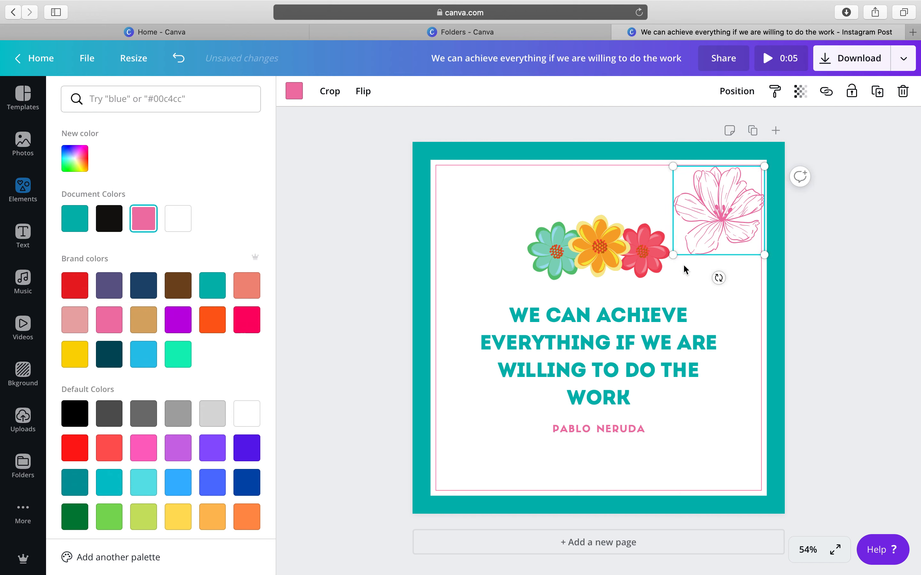
click(886, 45)
click(879, 98)
drag(734, 196, 492, 193)
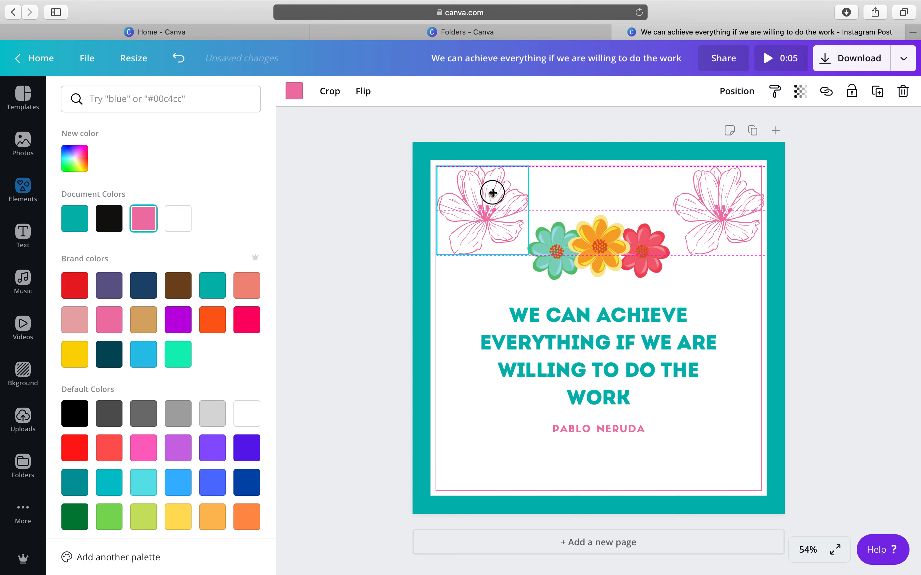
drag(493, 193, 492, 193)
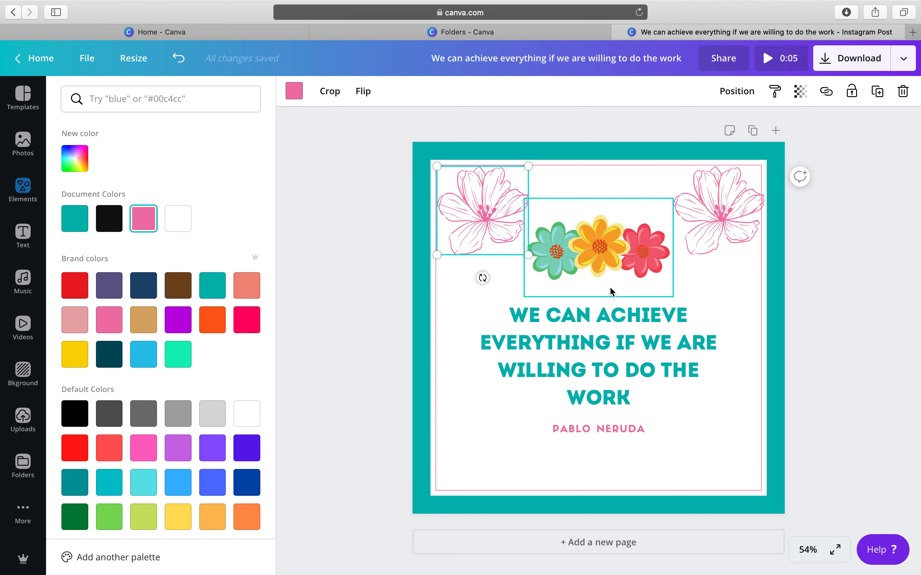
Shrink the three-flower graphic to about three quarters of its size and recentre it above the quote.
click(611, 292)
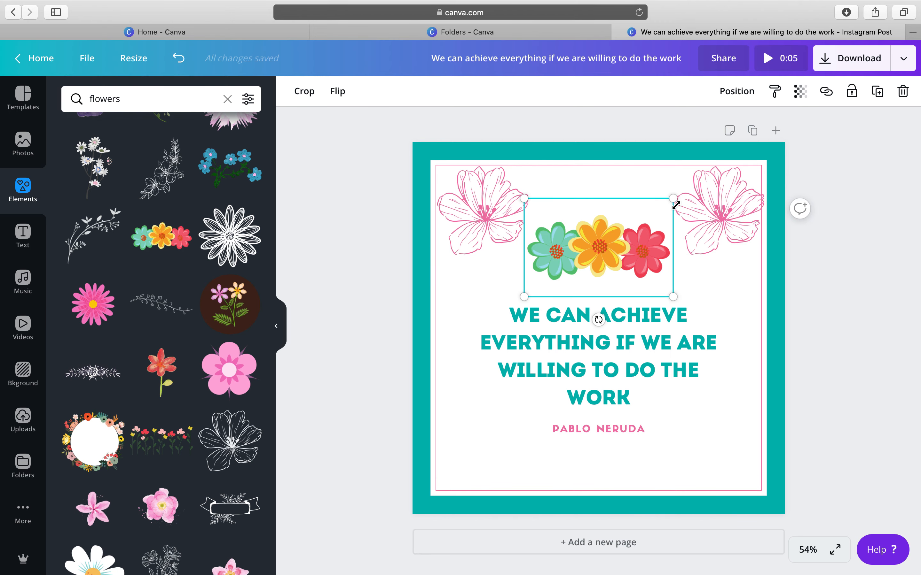
drag(674, 201, 648, 249)
drag(592, 257, 610, 259)
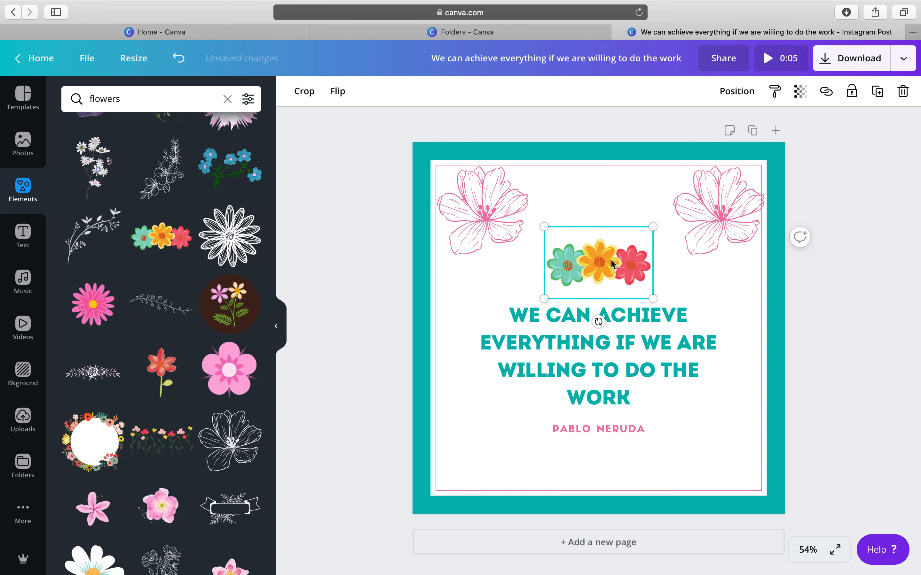
click(572, 183)
Duplicate the upper-right pink flower, place the copy in the frame's lower-left corner and recolor it with the brand teal.
click(713, 213)
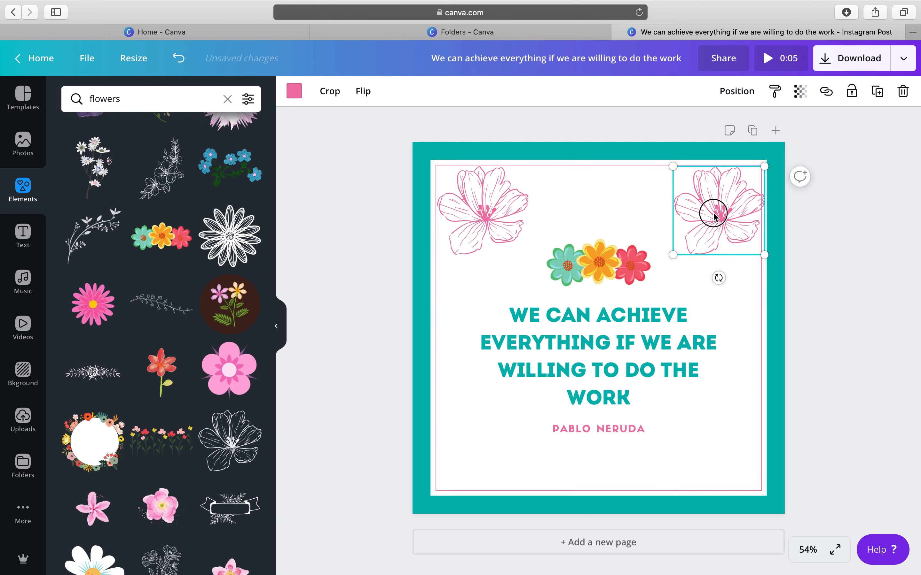
click(877, 92)
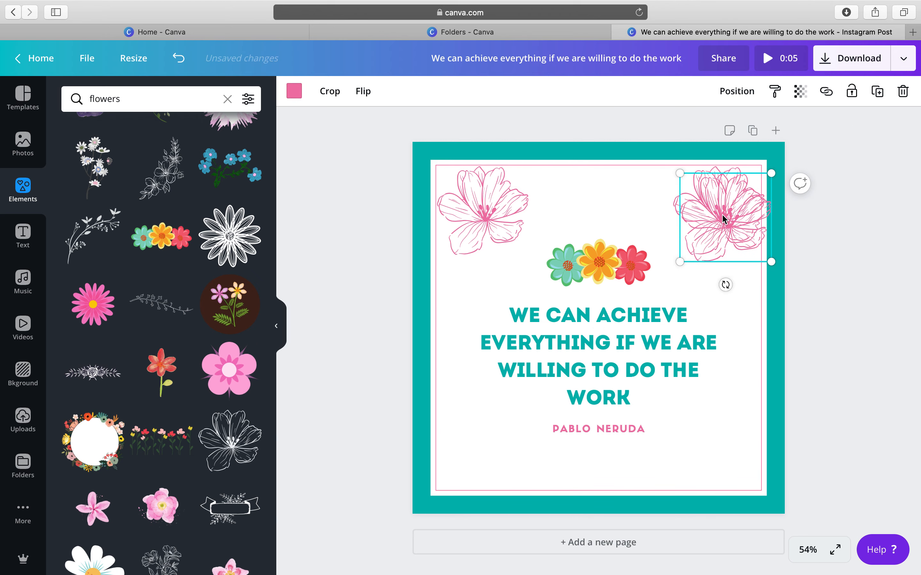
drag(720, 214, 482, 443)
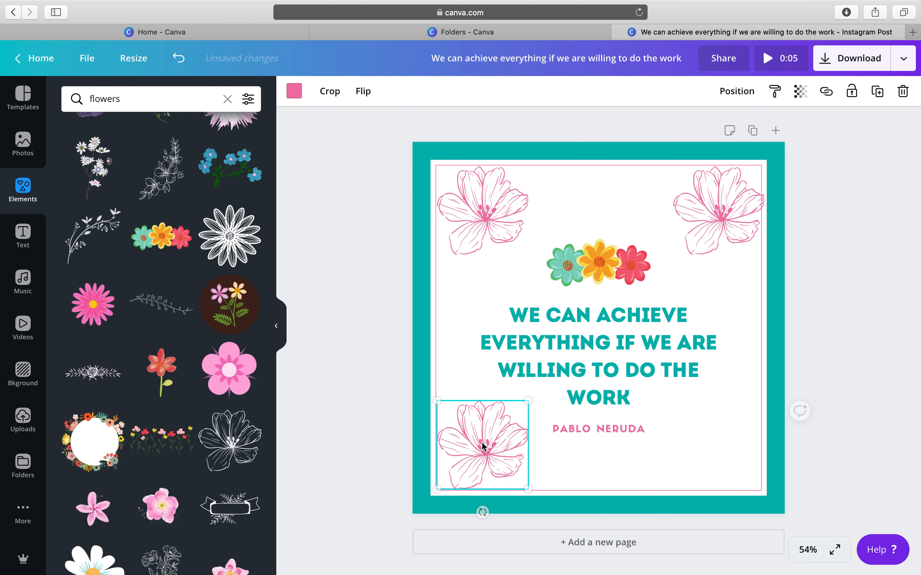
click(294, 92)
click(210, 291)
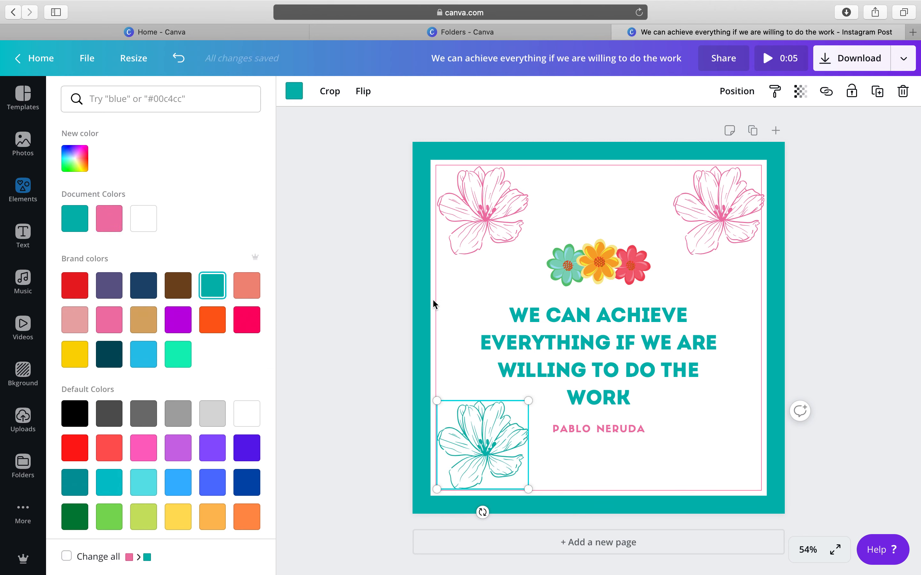
Lock the pink-lined inner frame and move the three-flower graphic slightly up.
click(606, 197)
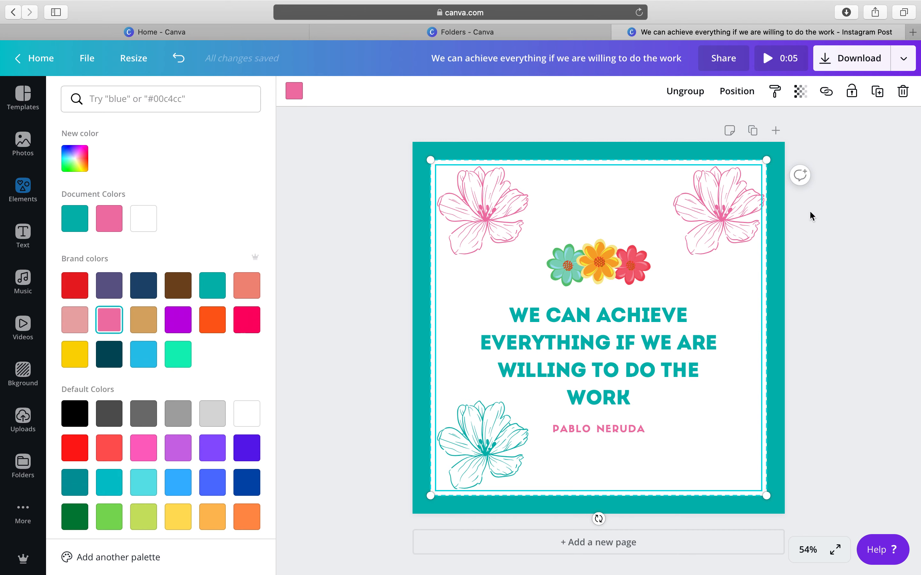
click(854, 99)
click(618, 289)
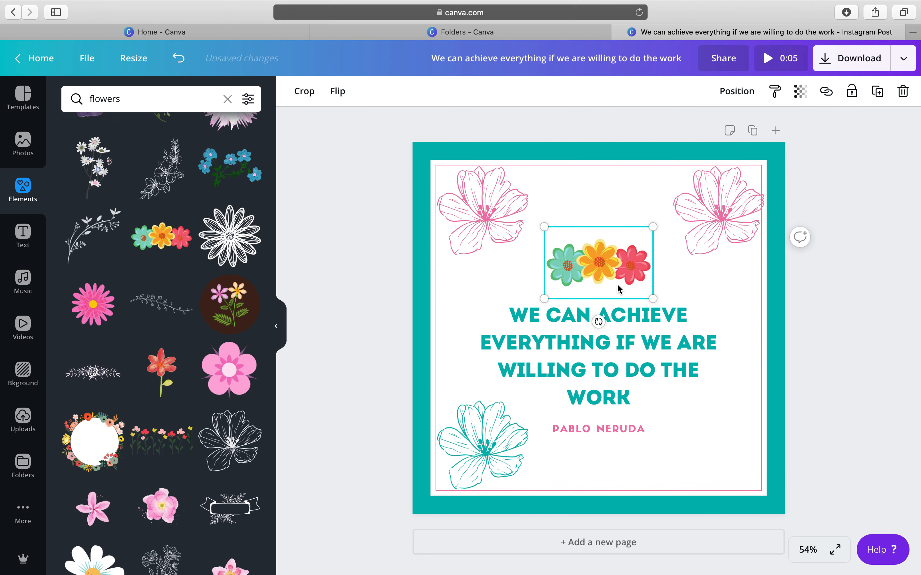
mouse_move(619, 290)
mouse_down()
mouse_move(666, 273)
mouse_move(594, 284)
mouse_move(616, 285)
mouse_move(617, 275)
mouse_up()
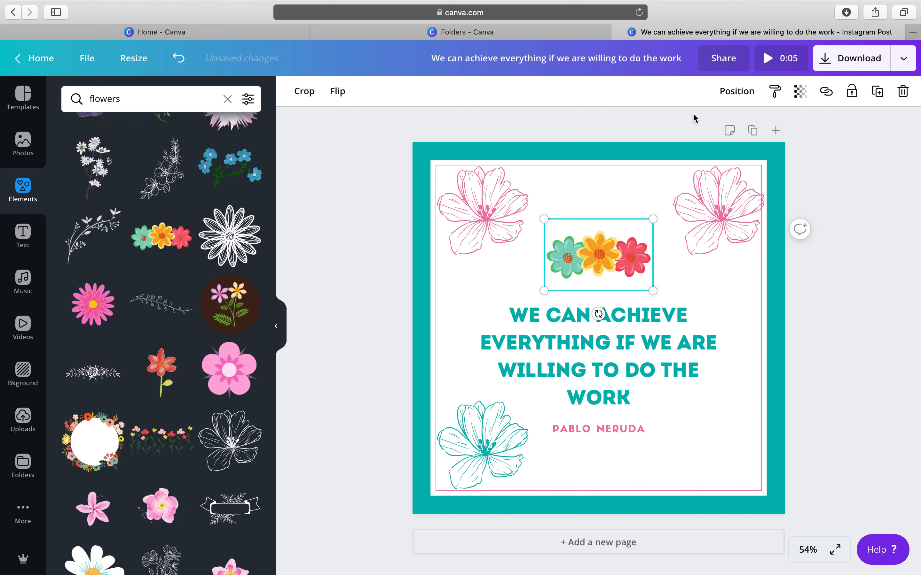
Lock the teal background and nudge the three-flower graphic slightly down and to the left.
click(672, 152)
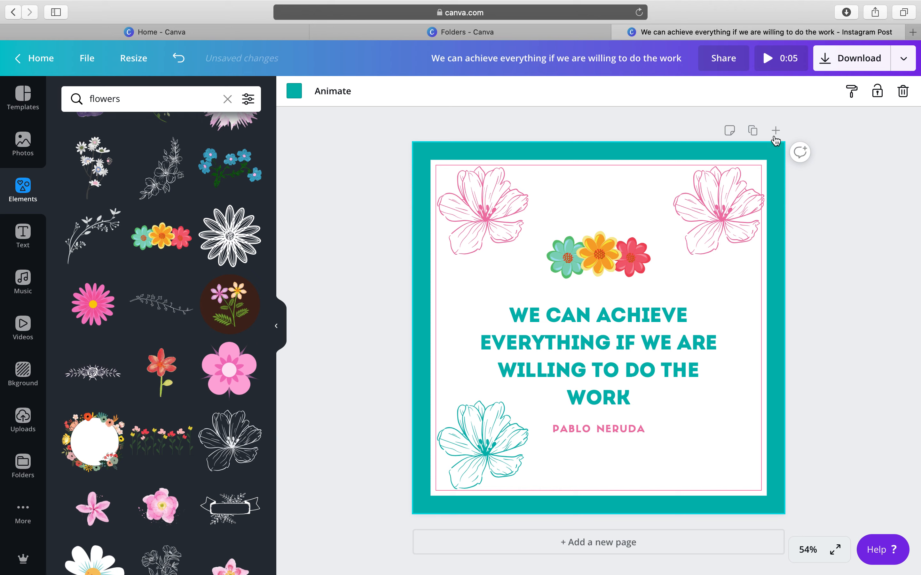
click(877, 93)
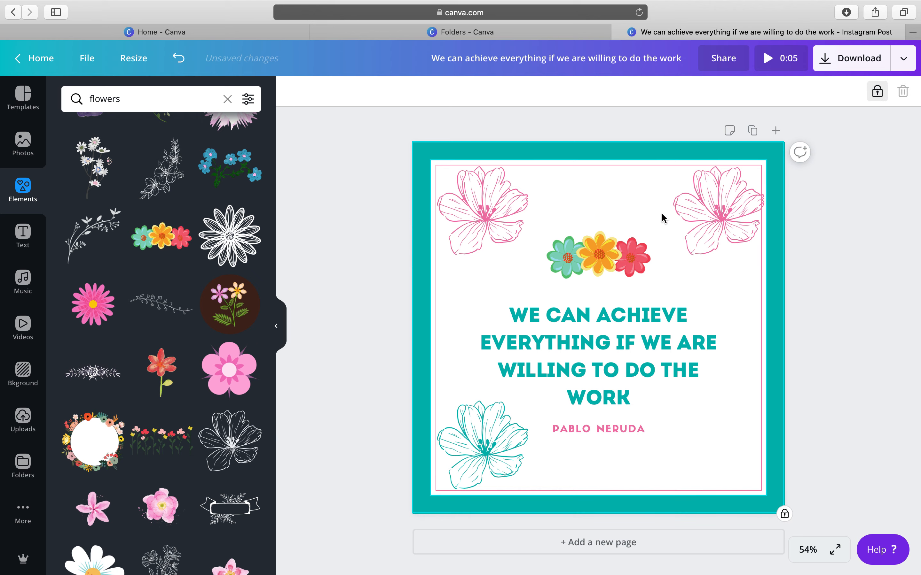
click(607, 264)
drag(607, 264, 603, 268)
click(608, 182)
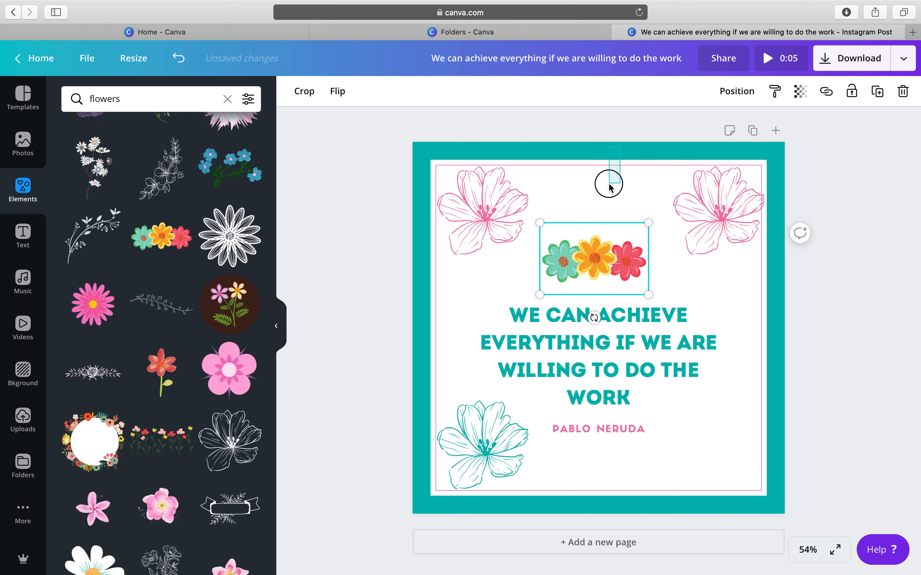
Shift the upper-left pink flower inward and back into its corner, and recentre the three-flower graphic just above the quote.
drag(516, 212, 529, 216)
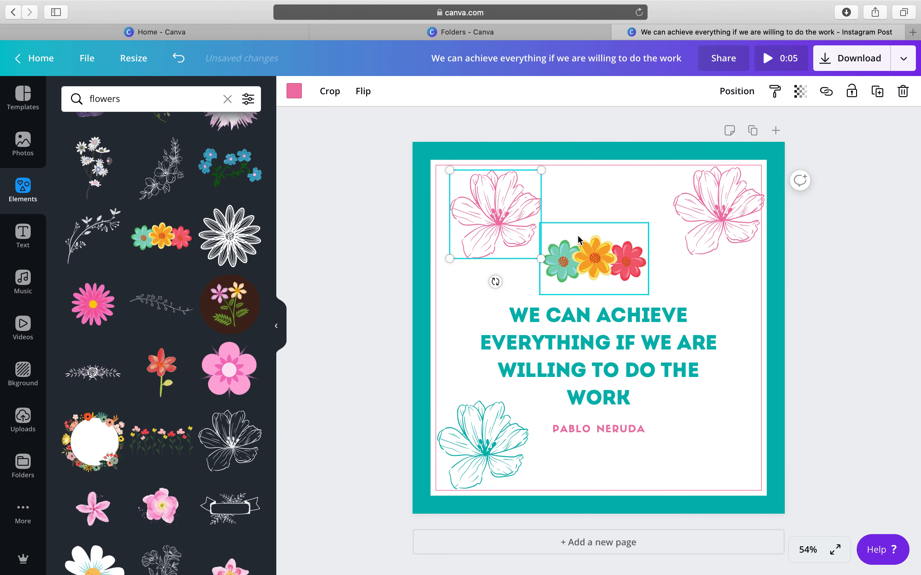
mouse_move(580, 244)
mouse_down()
mouse_move(559, 274)
mouse_move(584, 250)
mouse_up()
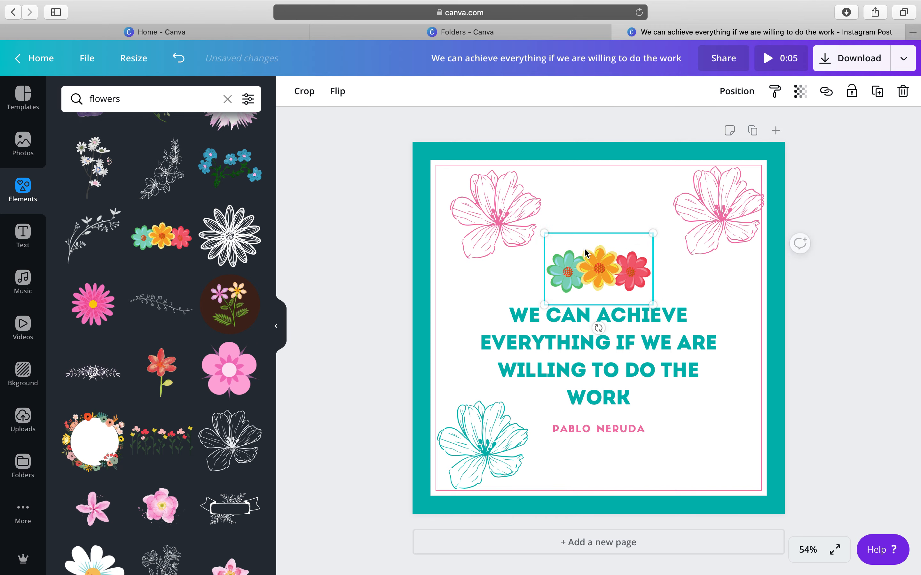
click(518, 209)
drag(518, 210, 506, 205)
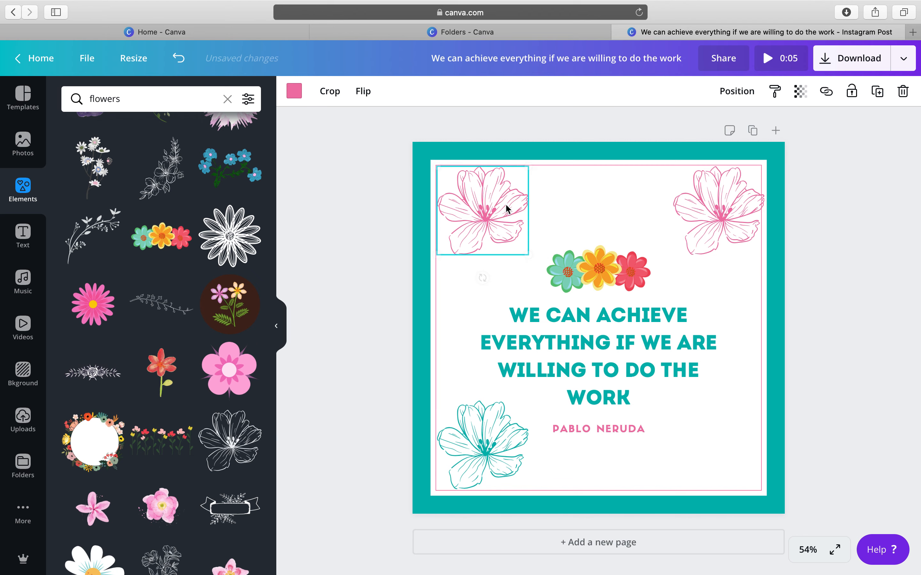
Lock the three-flower graphic in place and try to move it.
click(580, 255)
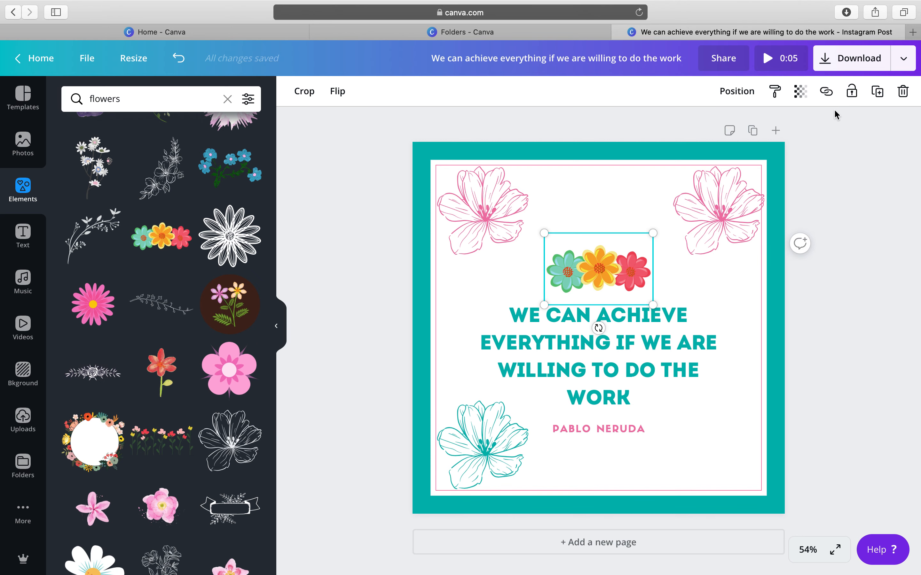
click(852, 92)
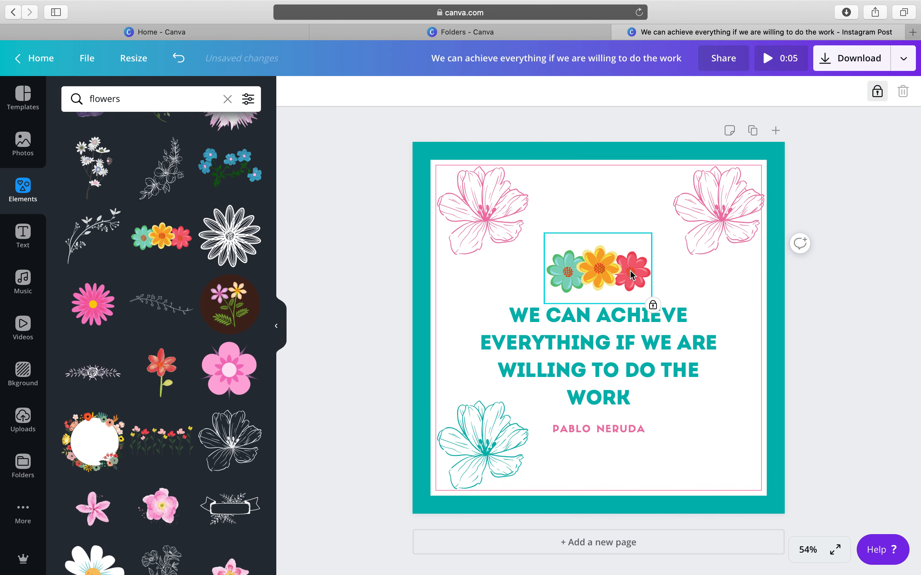
click(643, 236)
click(589, 276)
click(539, 308)
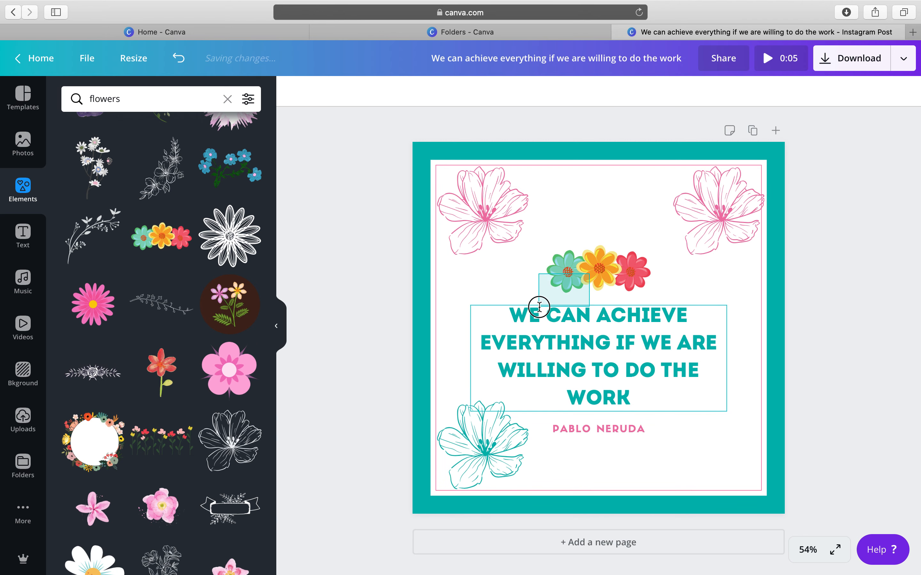
Unlock the three-flower graphic above the quote.
click(617, 253)
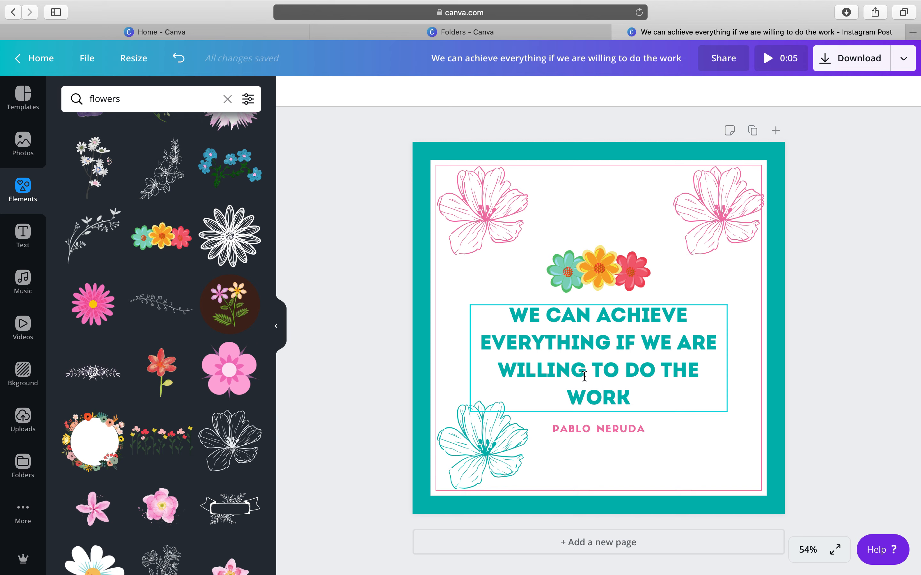
click(630, 275)
click(879, 93)
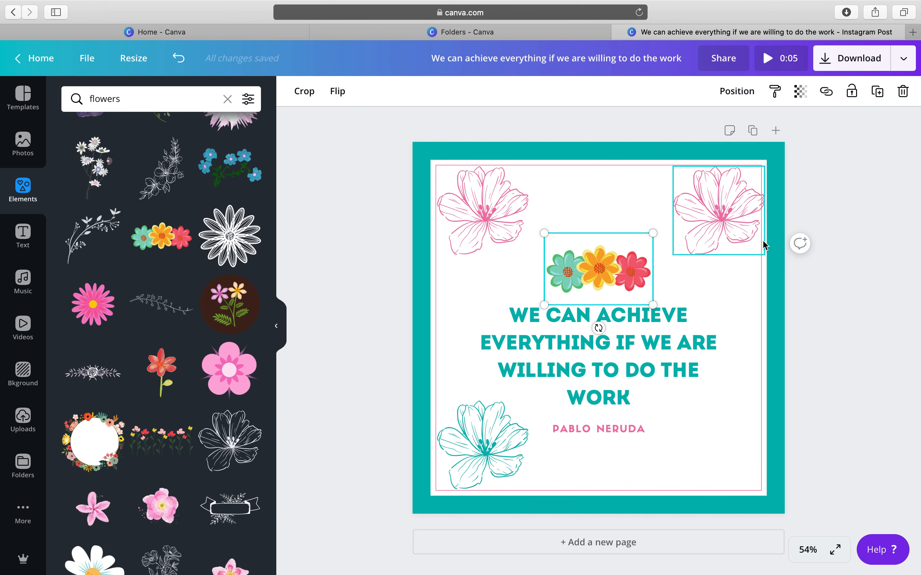
Review the file types available for downloading the design, from PNG and JPG to PDF, video and GIF.
click(871, 62)
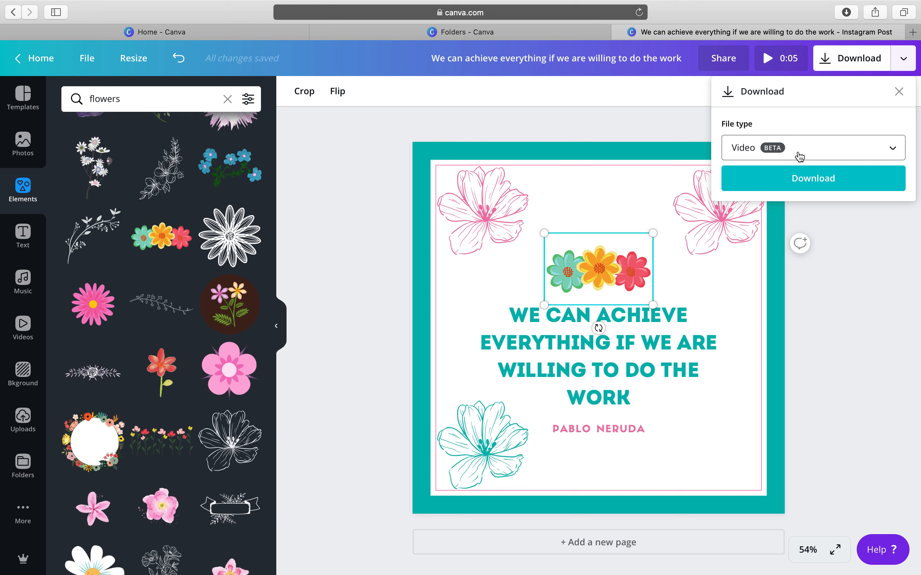
click(781, 153)
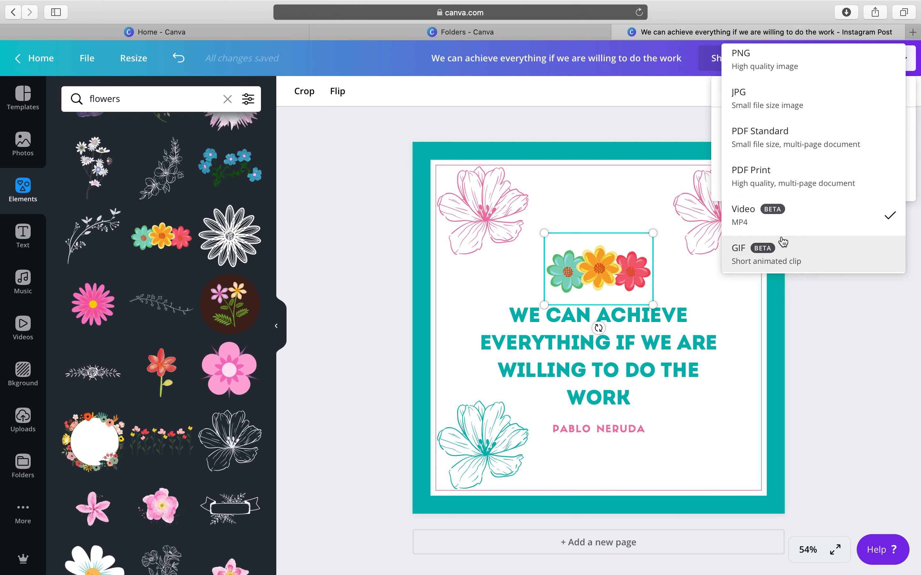
scroll(790, 131, up, 1)
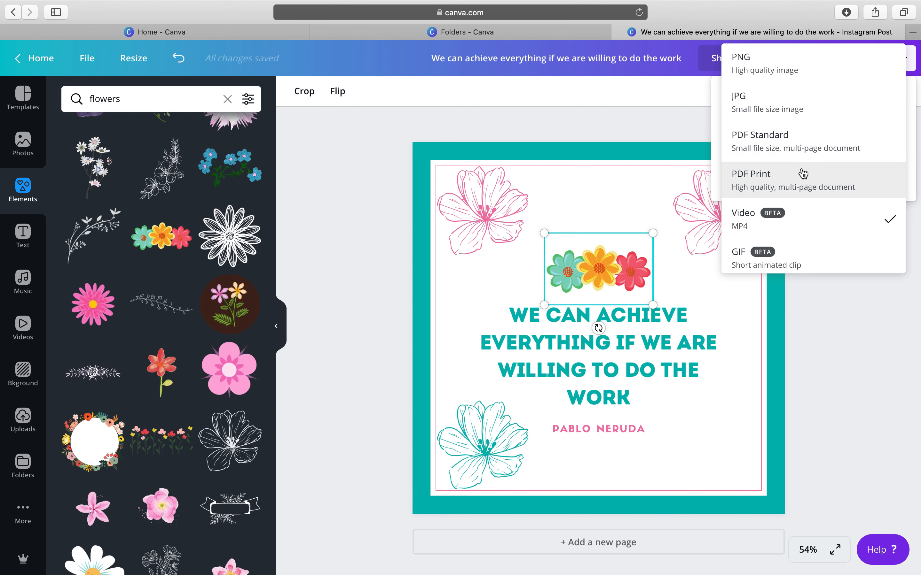
scroll(797, 201, down, 1)
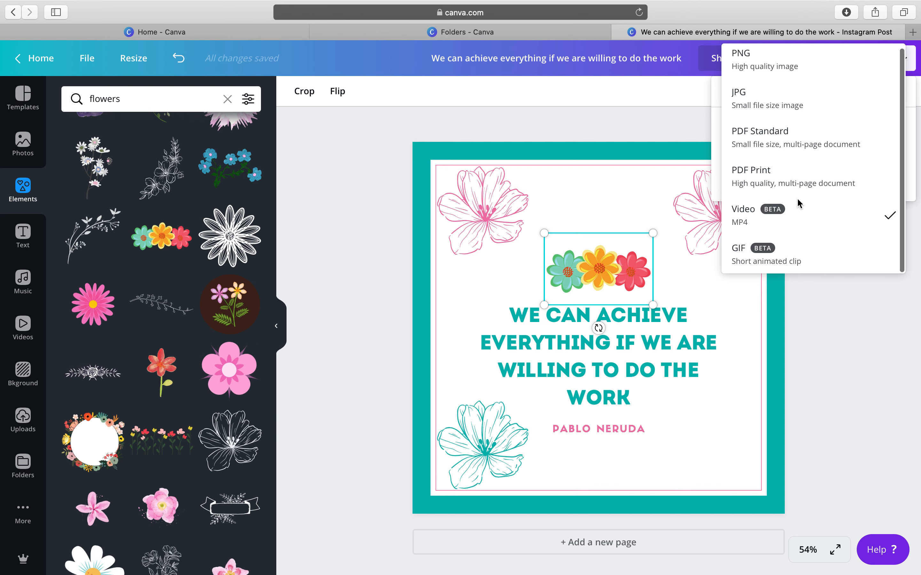
scroll(792, 160, up, 1)
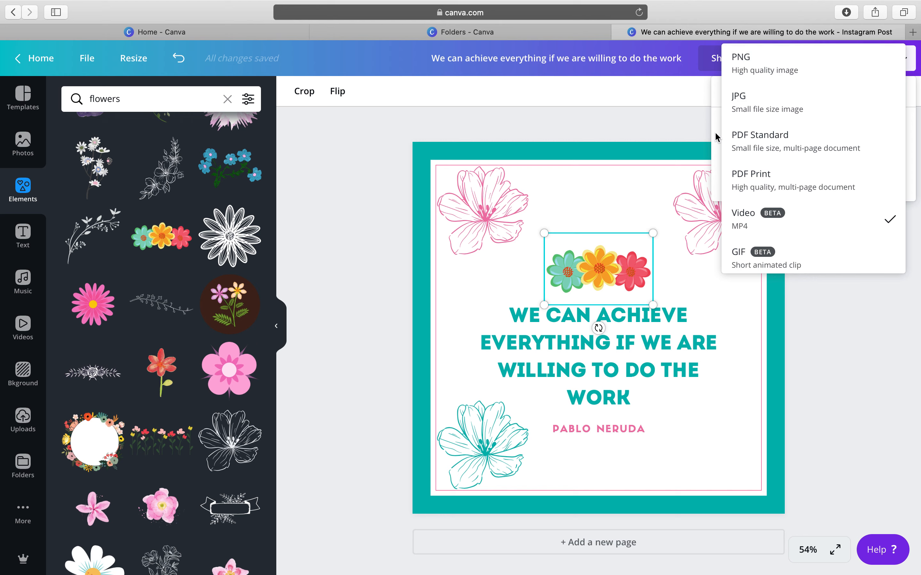
click(719, 162)
Play the animated preview of the quote design and close it.
click(766, 63)
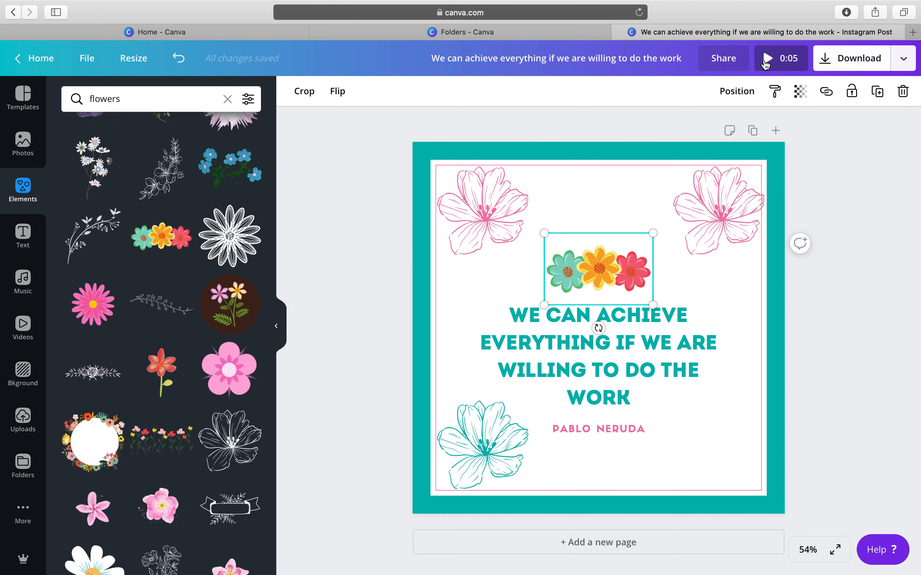
click(766, 63)
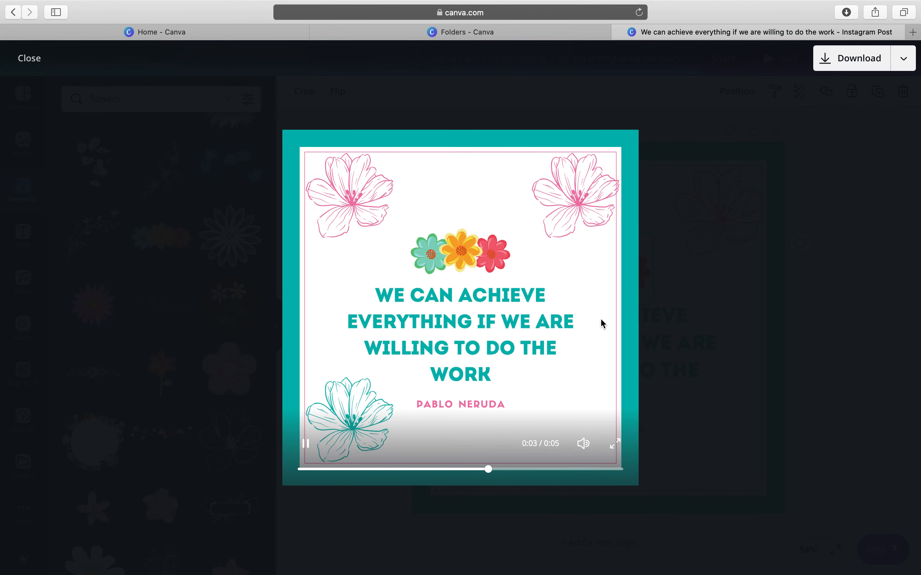
click(659, 273)
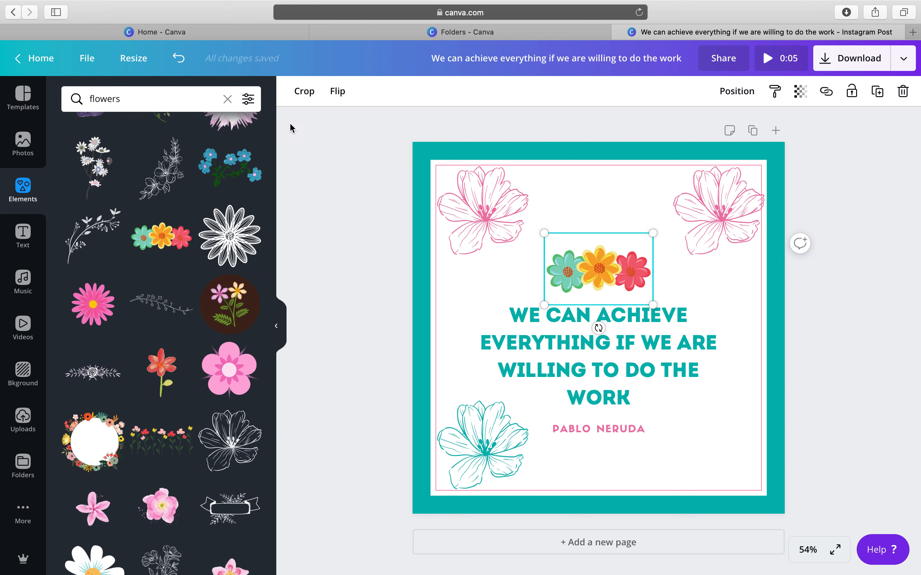
Create a new blank Facebook Cover design.
click(86, 63)
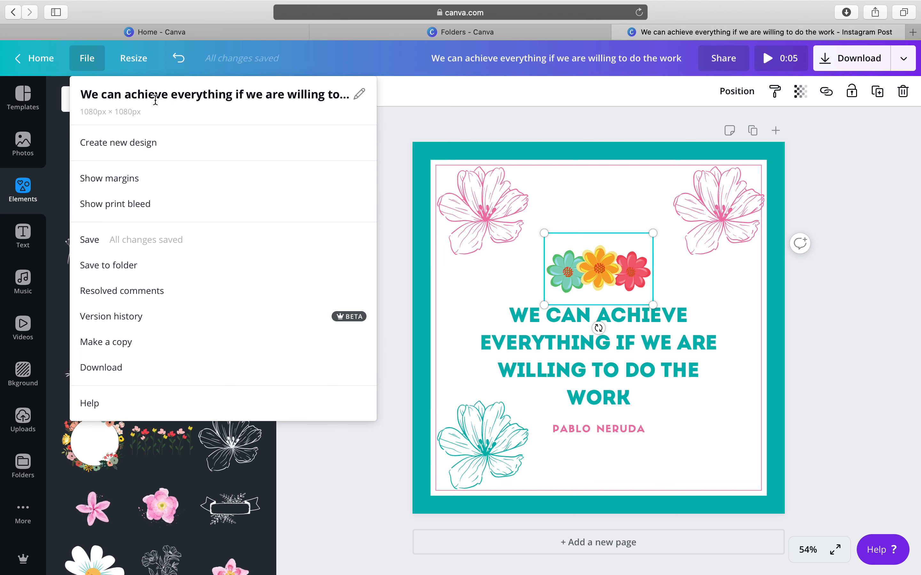
click(138, 152)
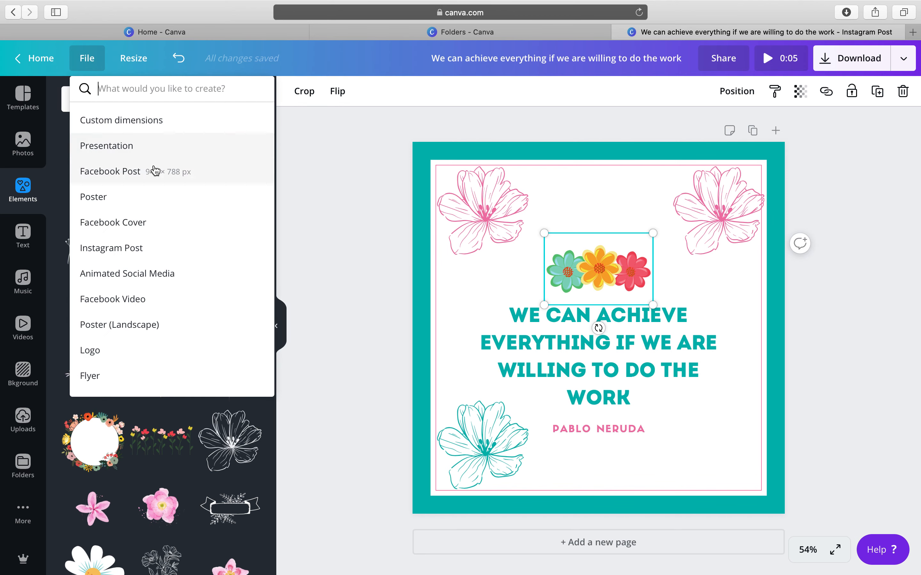
click(146, 224)
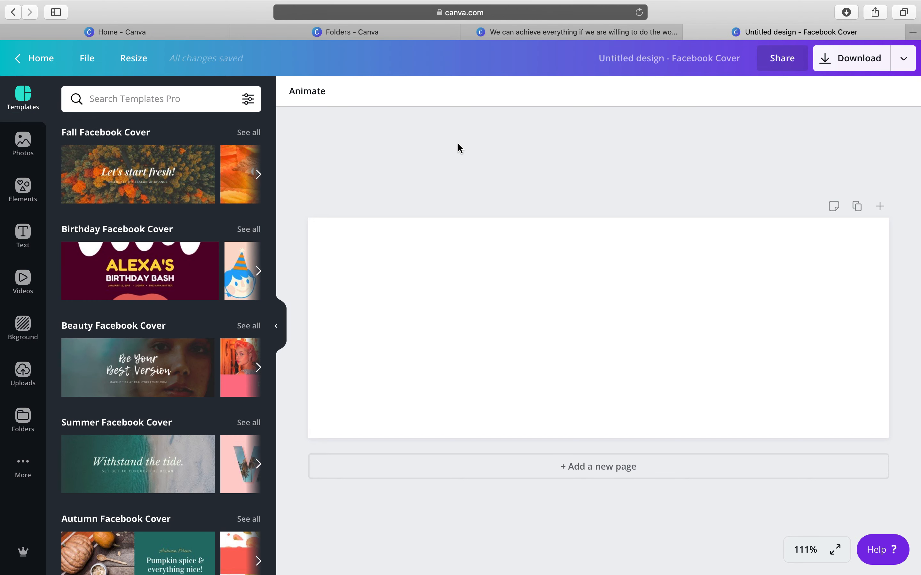
Examine the custom size fields and the full list of preset formats for resizing the Facebook Cover, without resizing it.
click(447, 297)
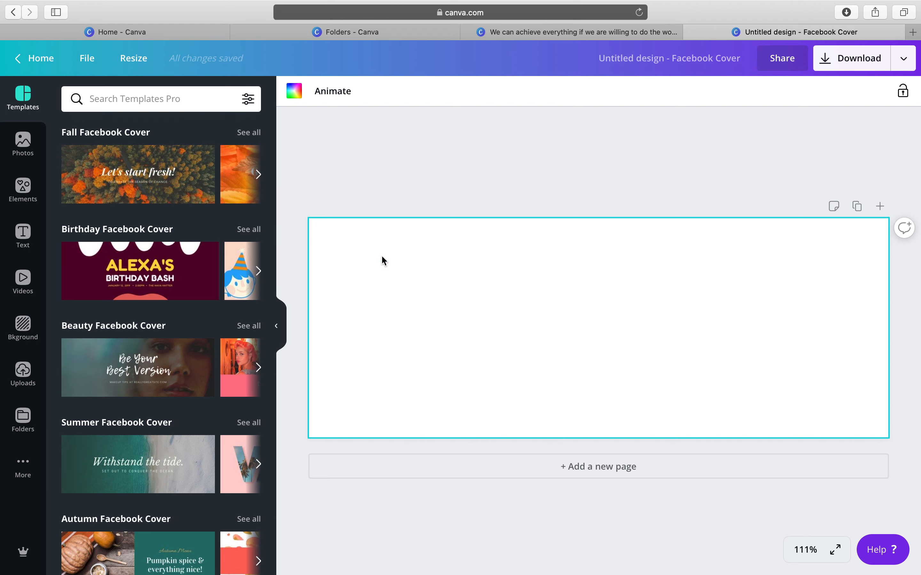
click(134, 59)
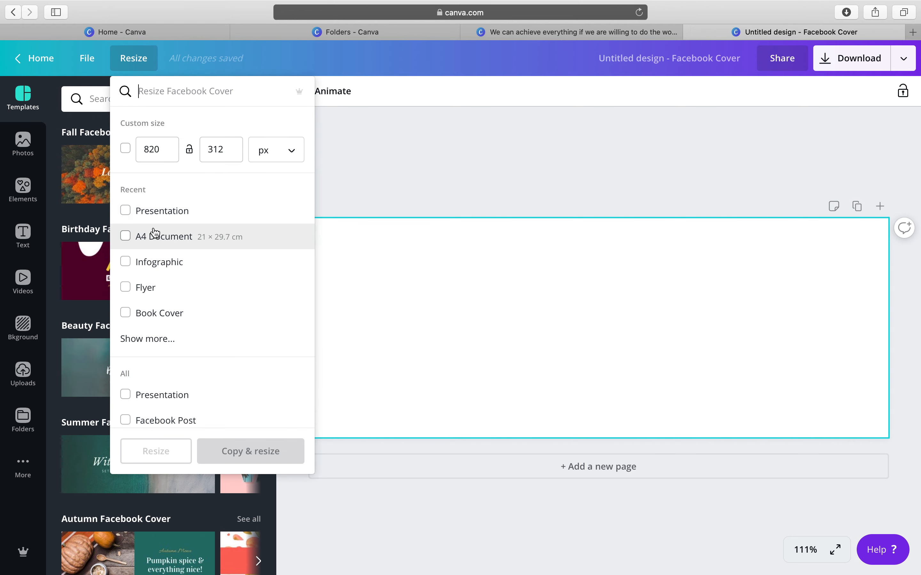
click(157, 338)
scroll(174, 289, down, 6)
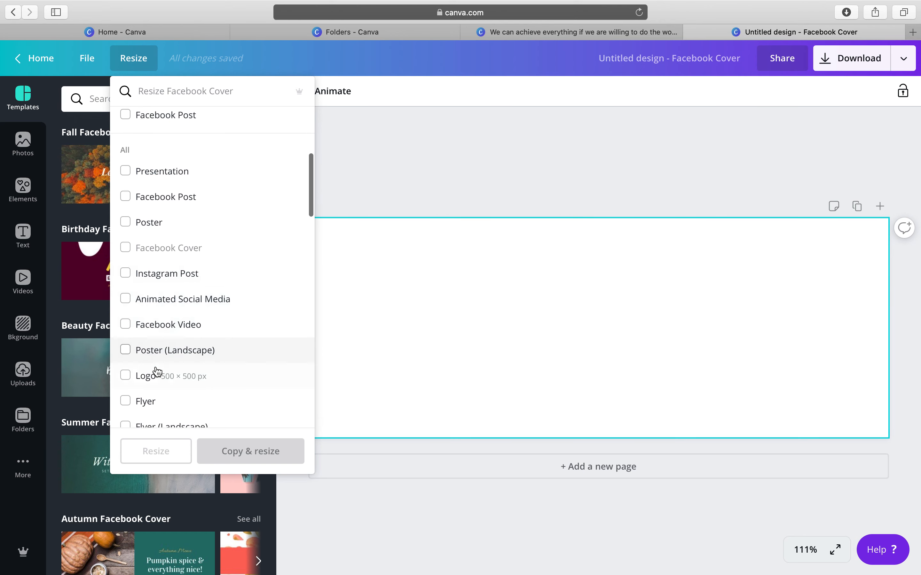
scroll(159, 410, down, 1)
scroll(159, 410, down, 3)
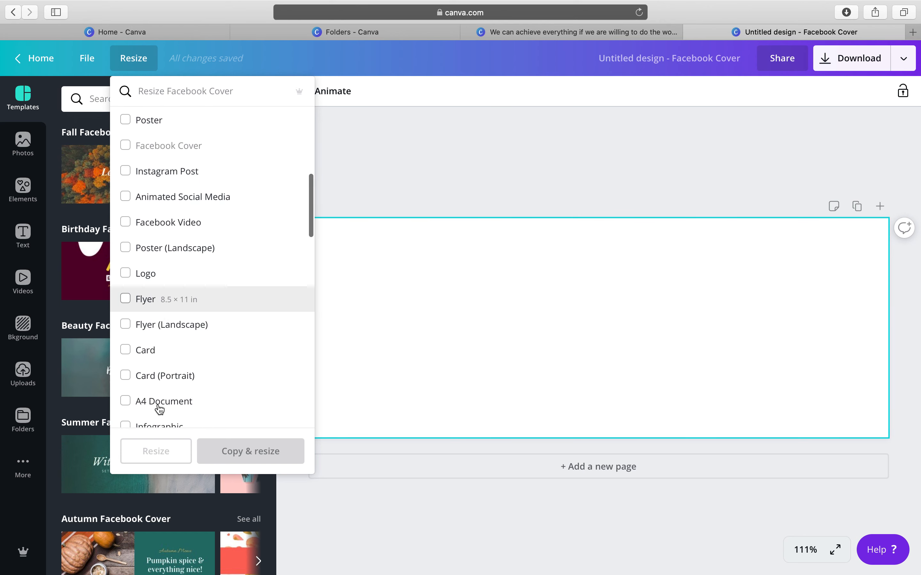
scroll(203, 258, up, 10)
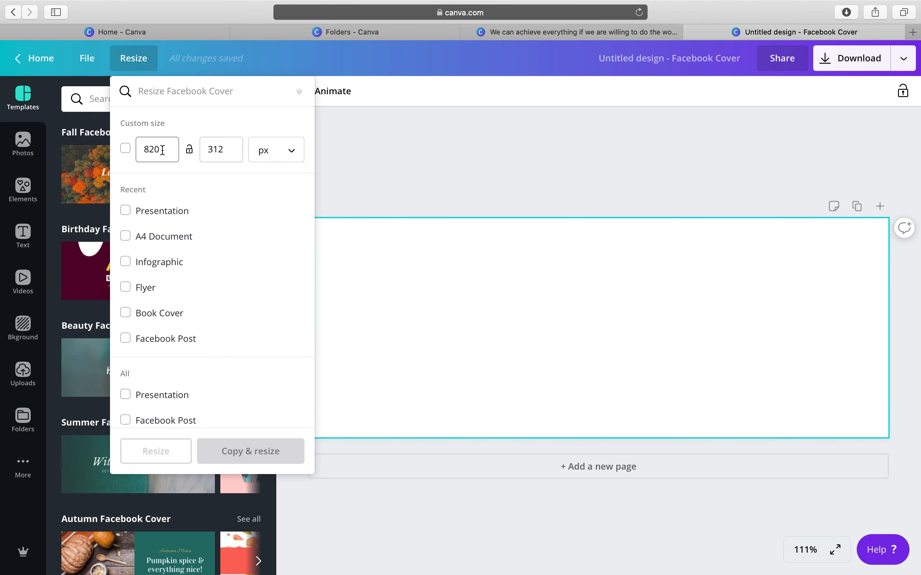
click(392, 228)
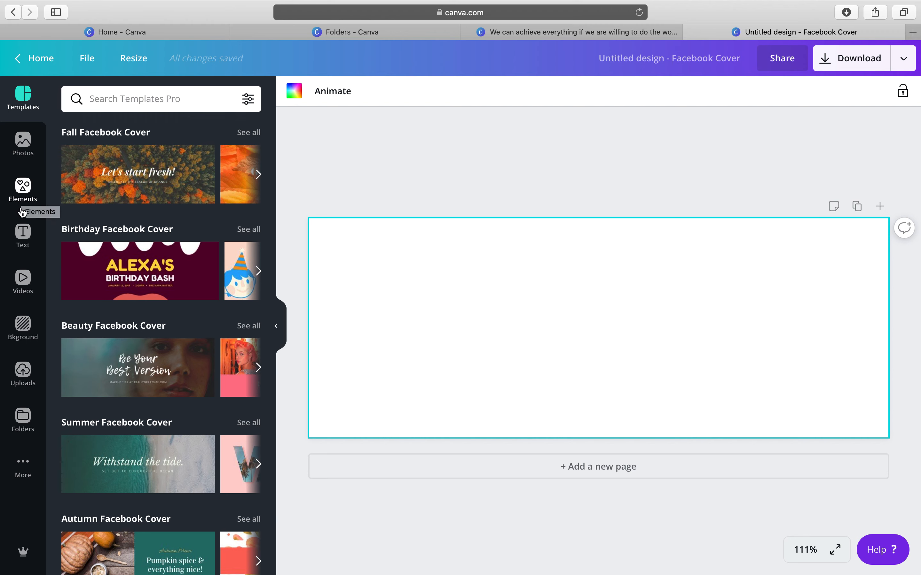
Try the purple-and-teal polygon gradient and the light blue gradient as the cover background, and undo both.
click(21, 333)
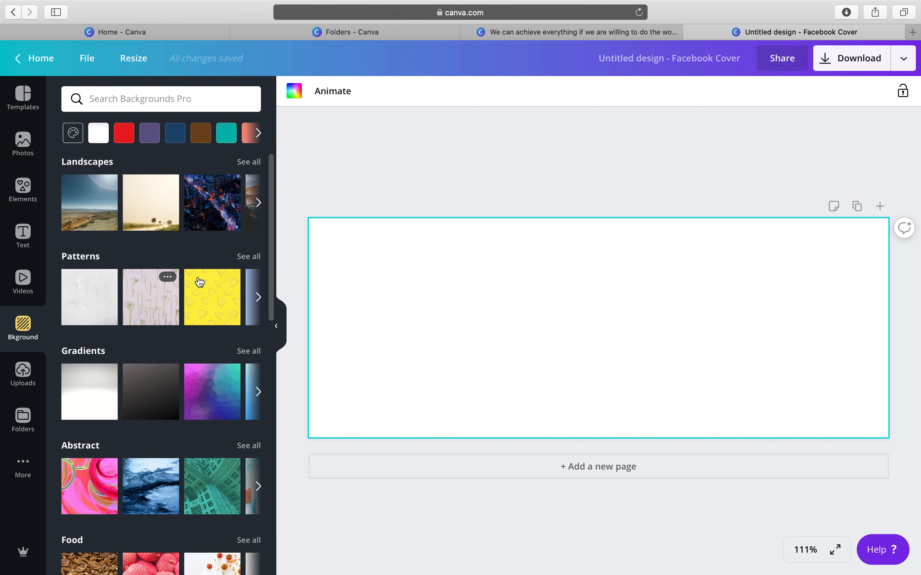
scroll(220, 312, down, 5)
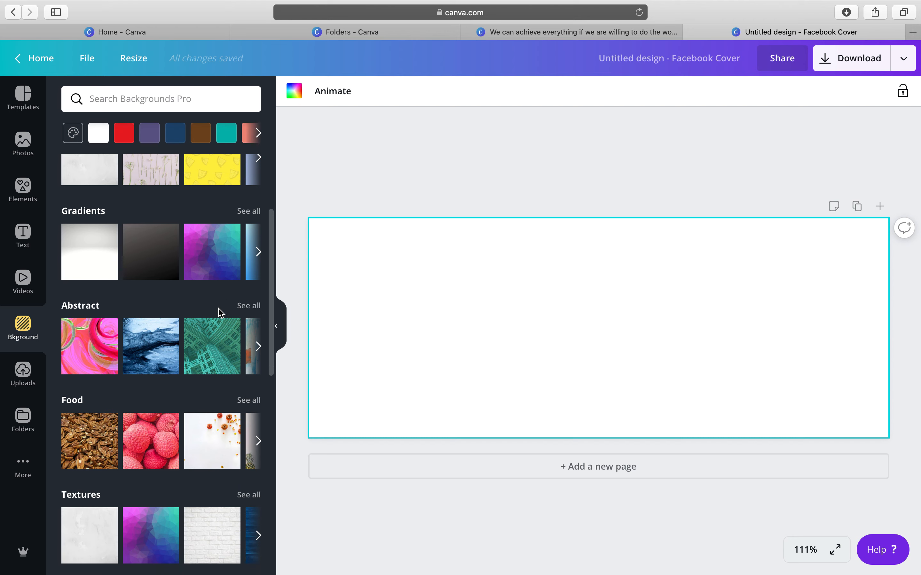
click(211, 259)
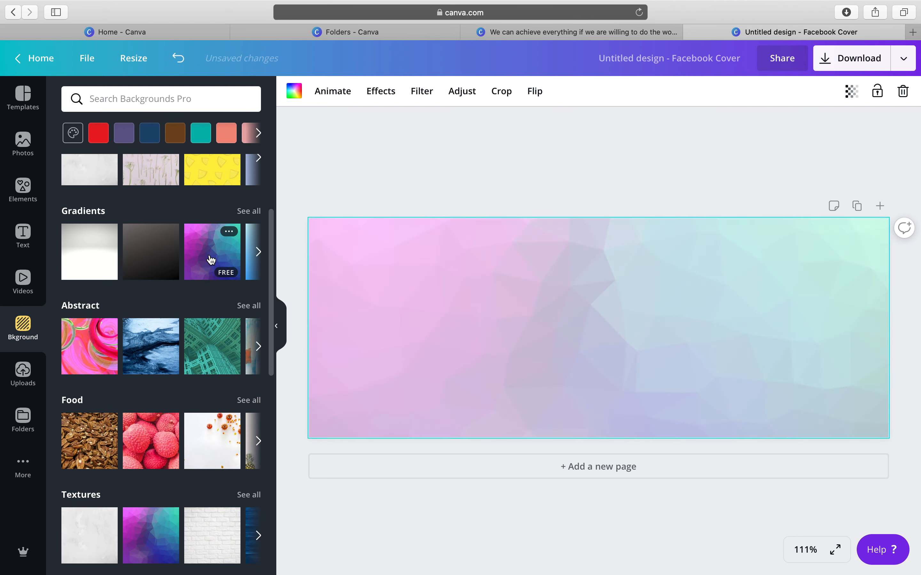
click(260, 252)
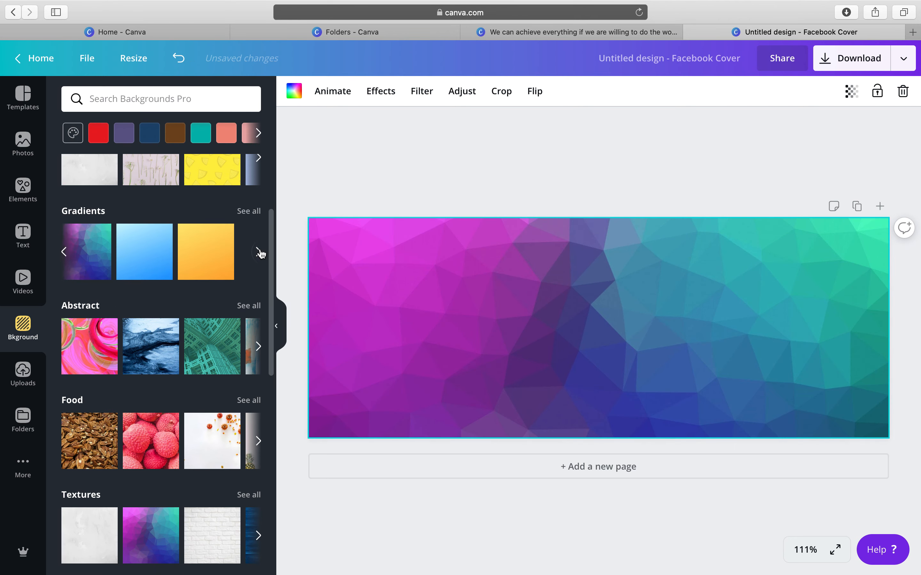
click(140, 252)
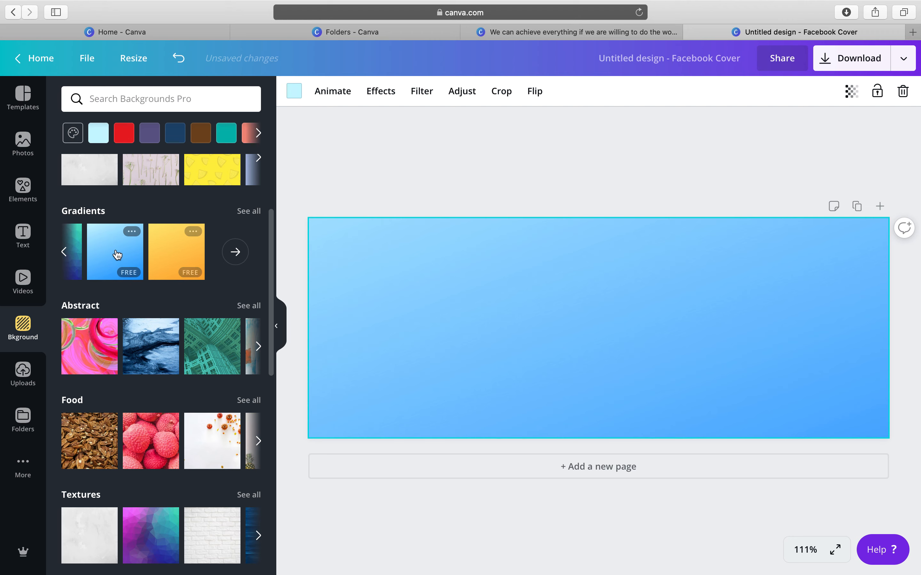
scroll(117, 254, left, 5)
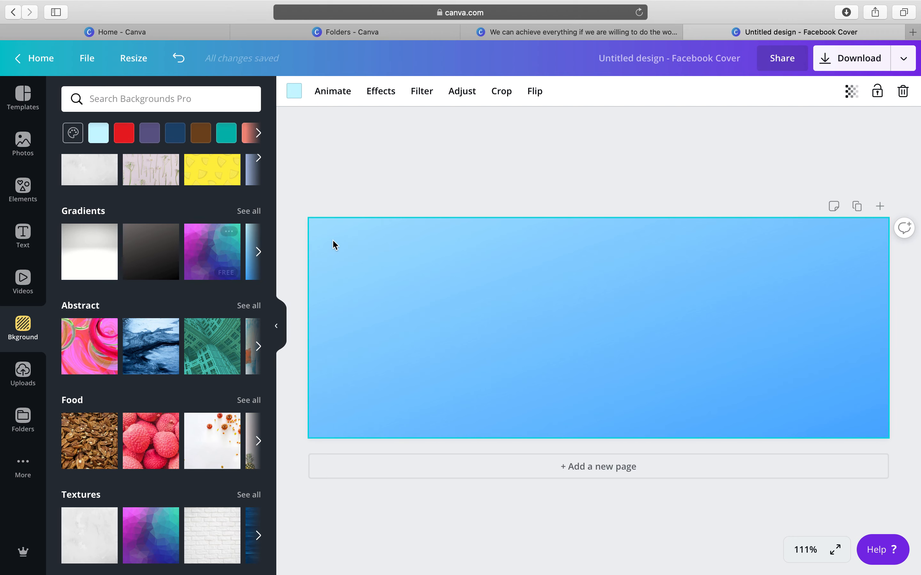
click(181, 58)
click(180, 58)
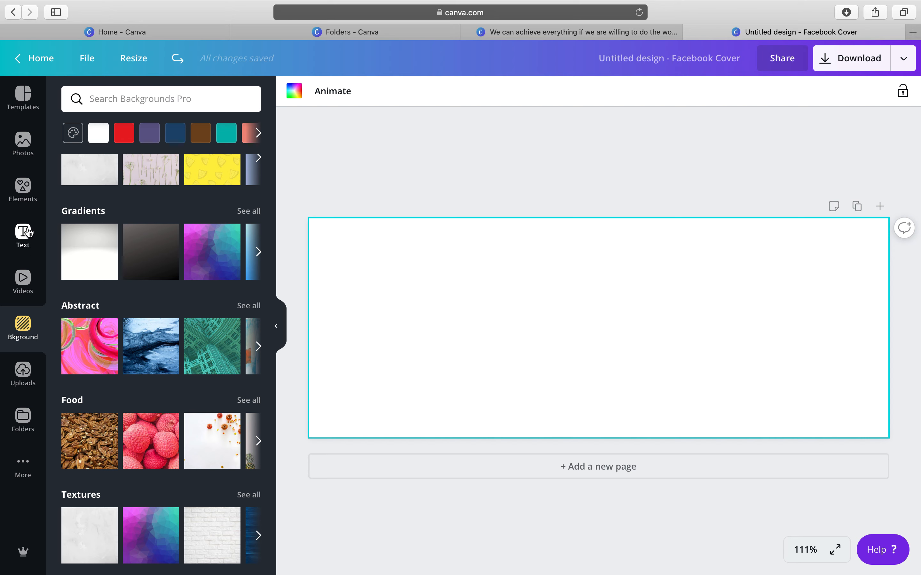
Insert the recently used blue network photo and move it left of centre, vertically centred on the cover.
click(22, 143)
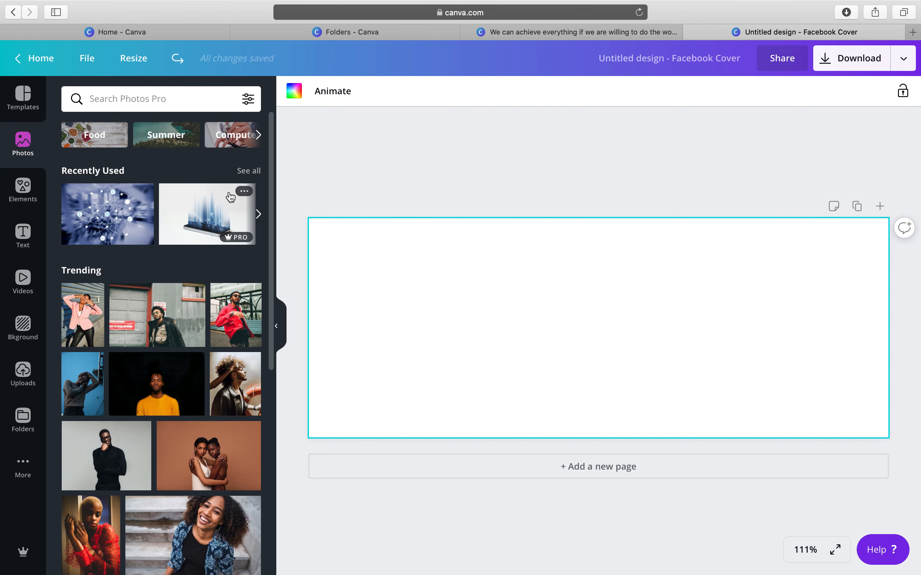
click(123, 209)
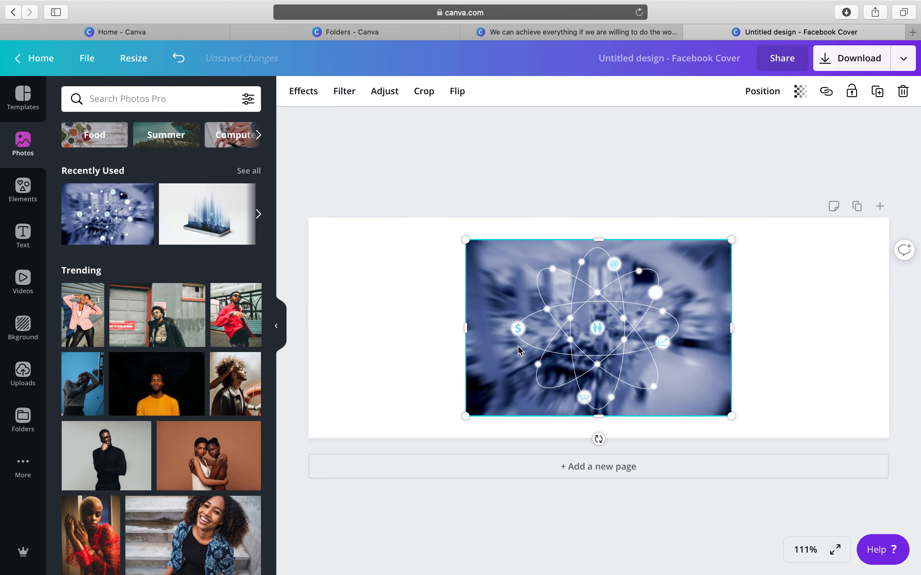
drag(580, 337, 520, 316)
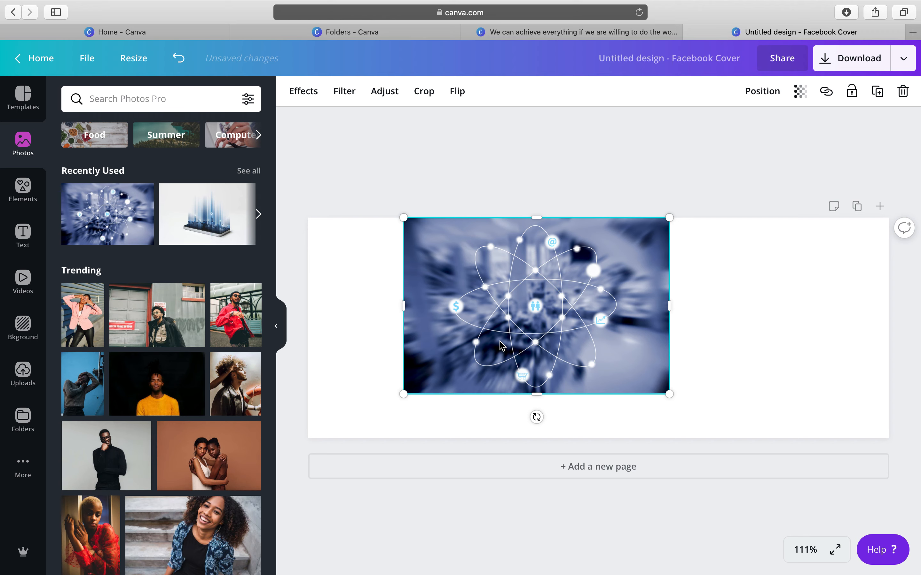
drag(501, 345, 491, 367)
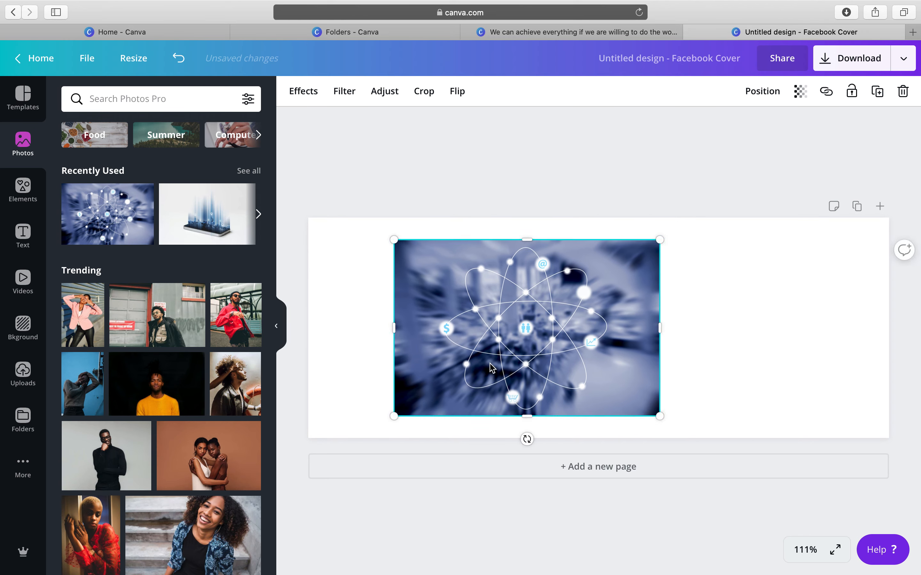
Enlarge and crop the blue network photo to fill the cover's full height and slightly more than its left half.
drag(395, 415, 337, 403)
drag(360, 339, 306, 332)
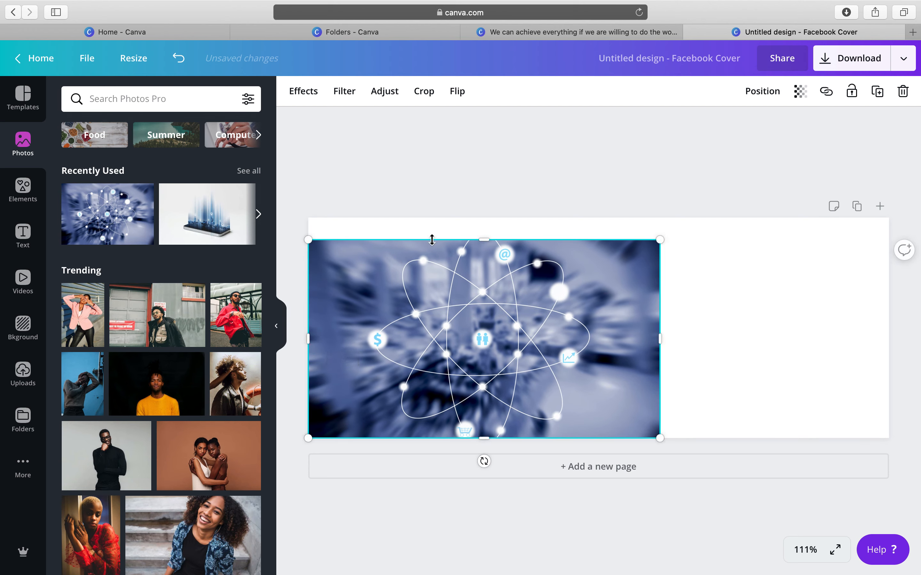
drag(483, 241, 480, 218)
drag(661, 327, 633, 328)
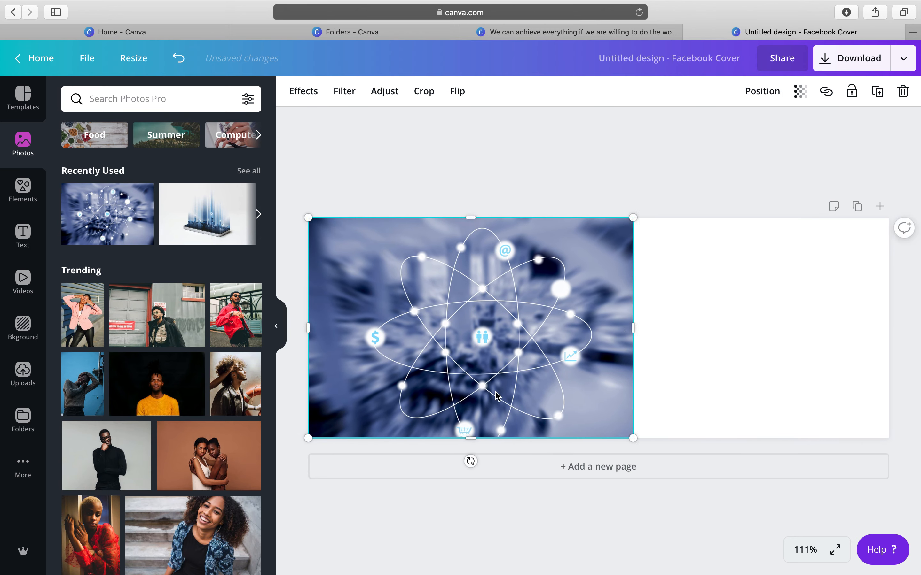
drag(473, 438, 470, 438)
click(727, 315)
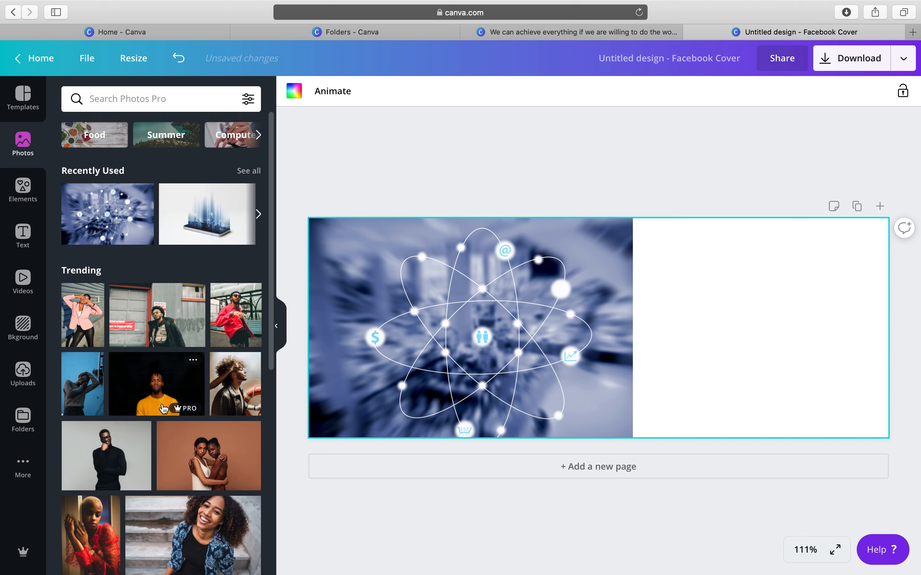
Browse the trending photos for a picture to fill the cover's empty area beside the blue network photo.
scroll(198, 452, down, 3)
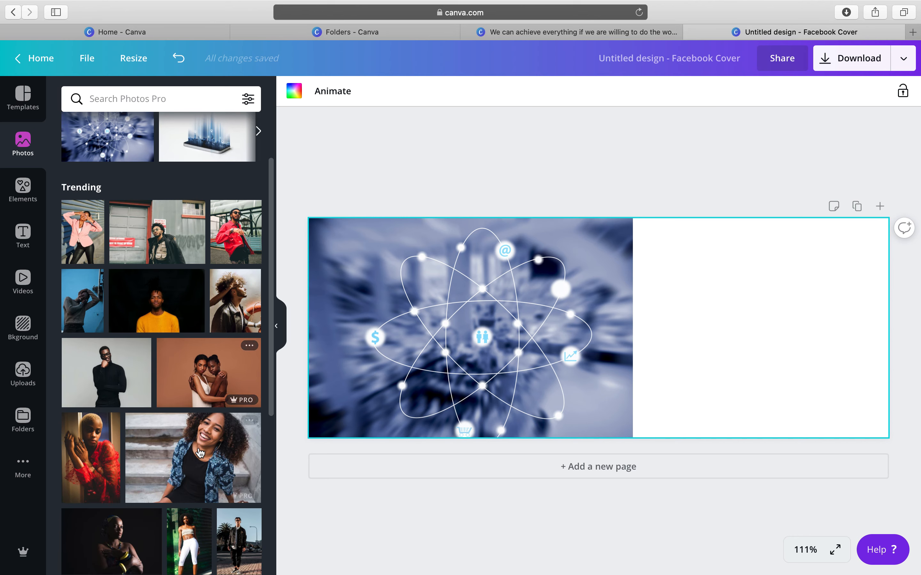
scroll(199, 452, down, 10)
scroll(199, 452, down, 1)
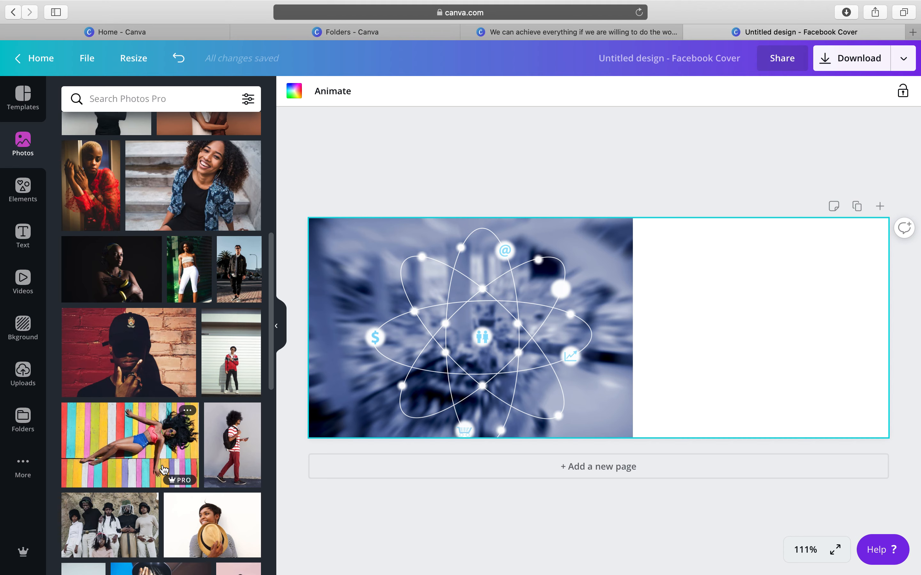
scroll(164, 463, down, 7)
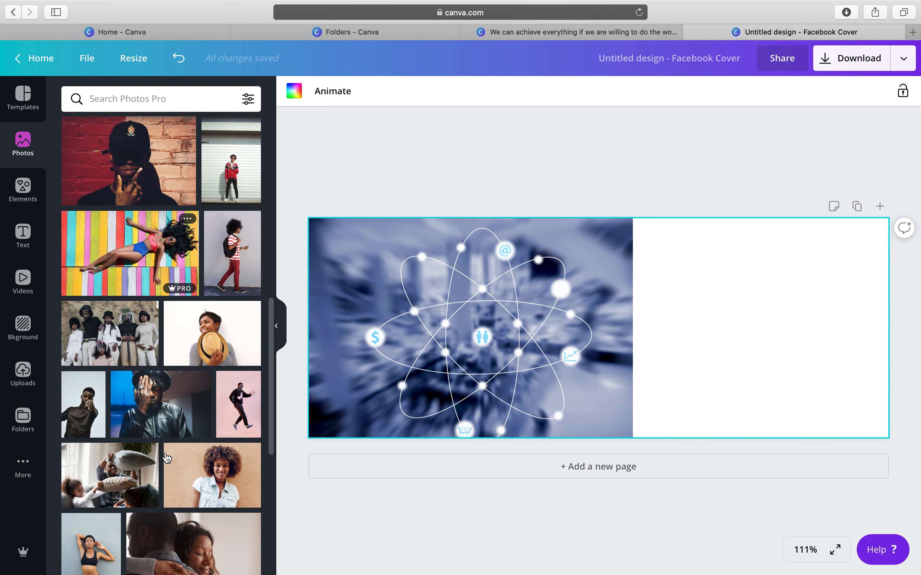
scroll(166, 457, down, 5)
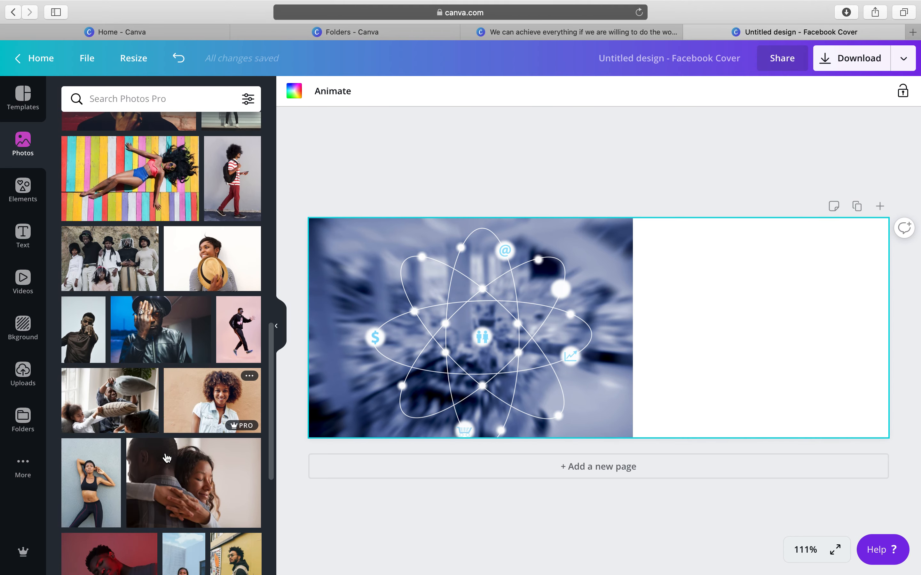
scroll(166, 457, down, 10)
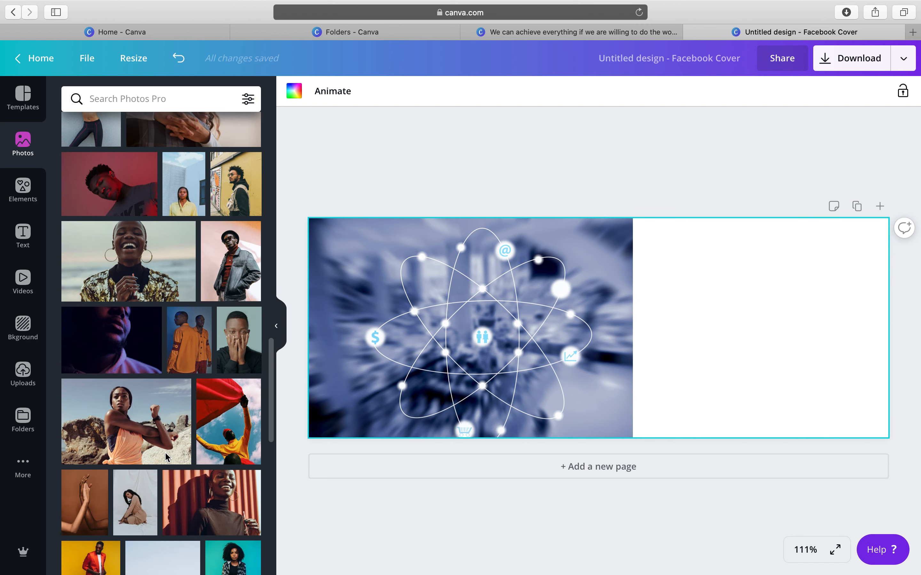
scroll(166, 458, down, 5)
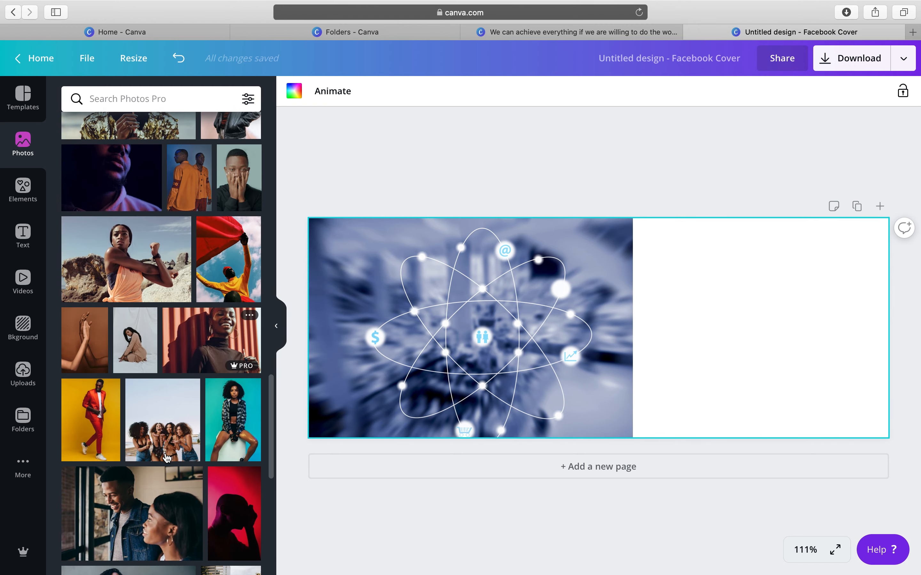
Try the photo of the seated woman against teal at full height along the cover's right edge, and delete it.
click(226, 408)
drag(617, 325, 852, 302)
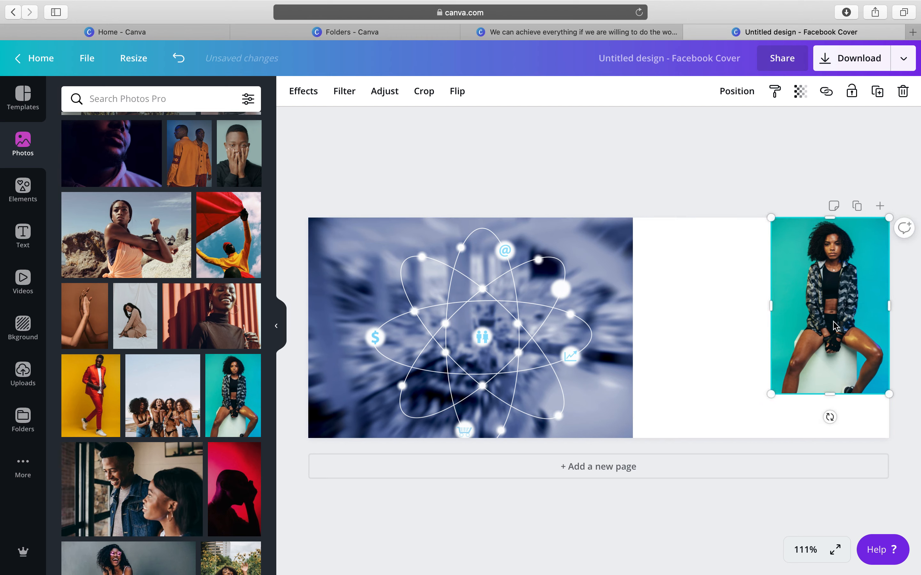
drag(831, 394, 834, 437)
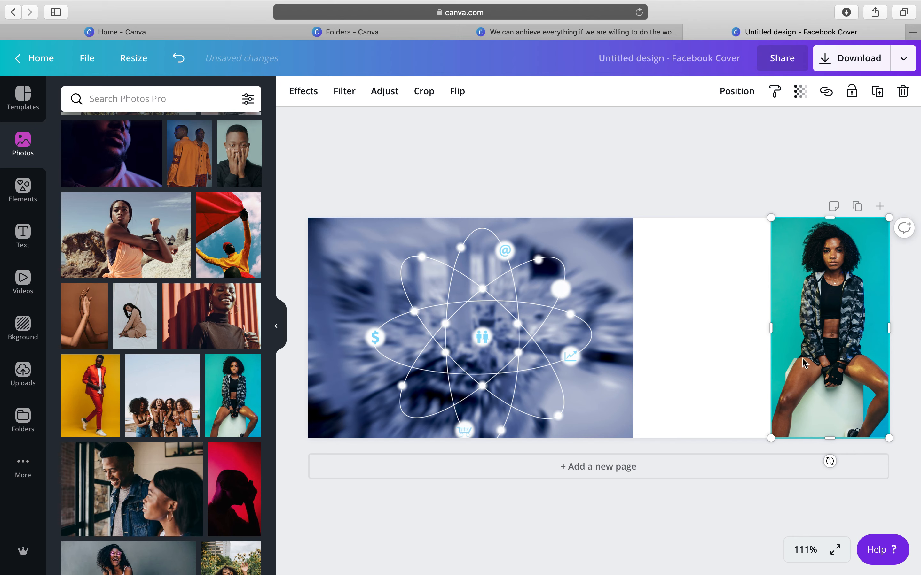
mouse_move(772, 330)
mouse_down()
mouse_move(740, 331)
mouse_move(756, 336)
mouse_up()
drag(756, 337, 757, 337)
click(700, 319)
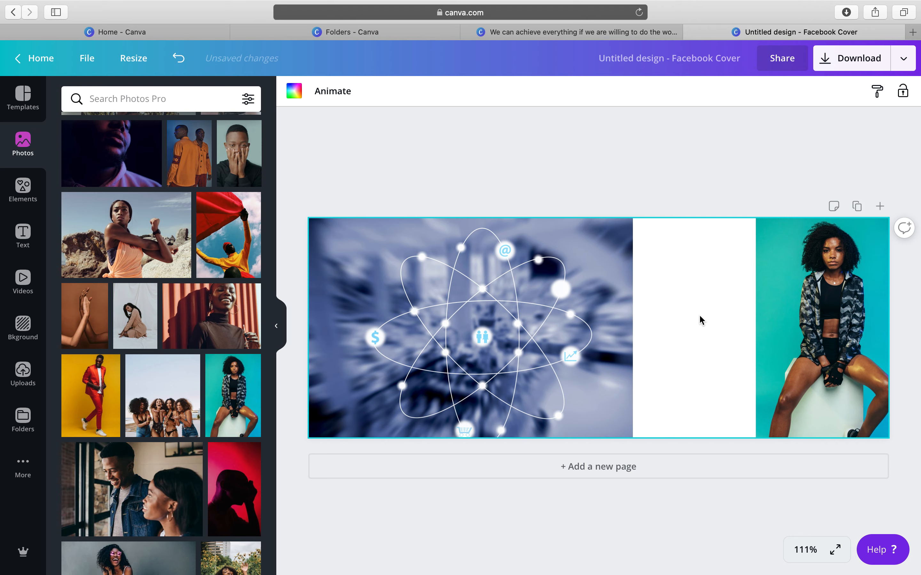
click(788, 295)
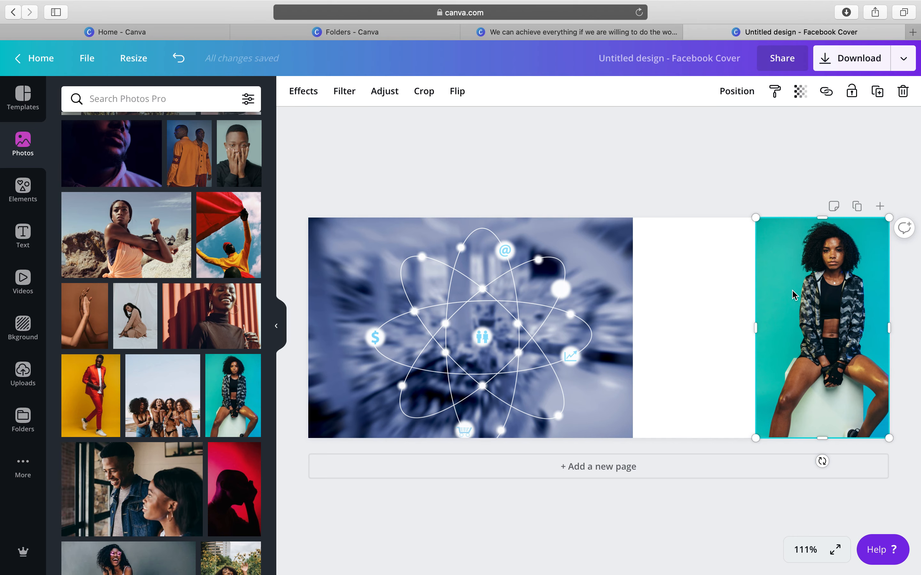
click(902, 94)
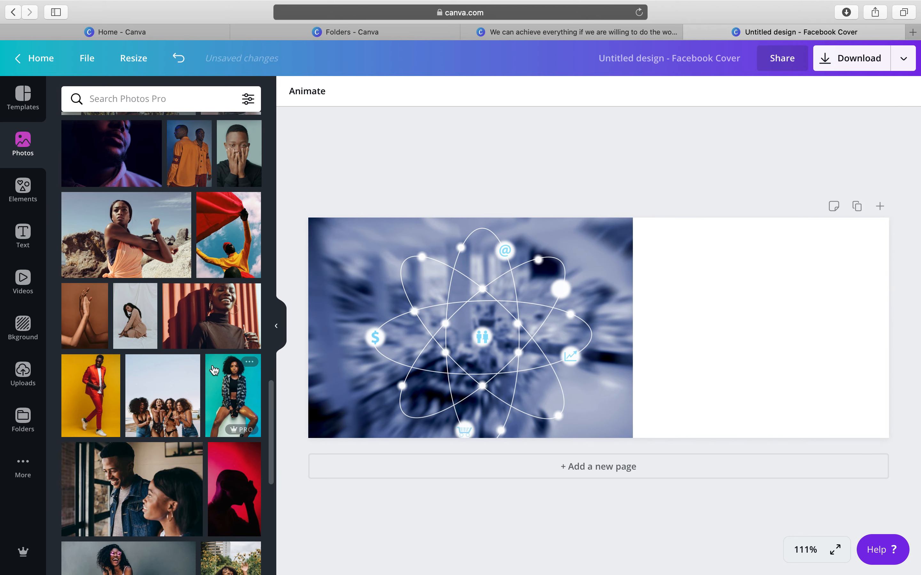
Insert the beach photo of four laughing women and stretch it to fill the cover's empty right part at full height.
click(163, 409)
drag(628, 334, 891, 312)
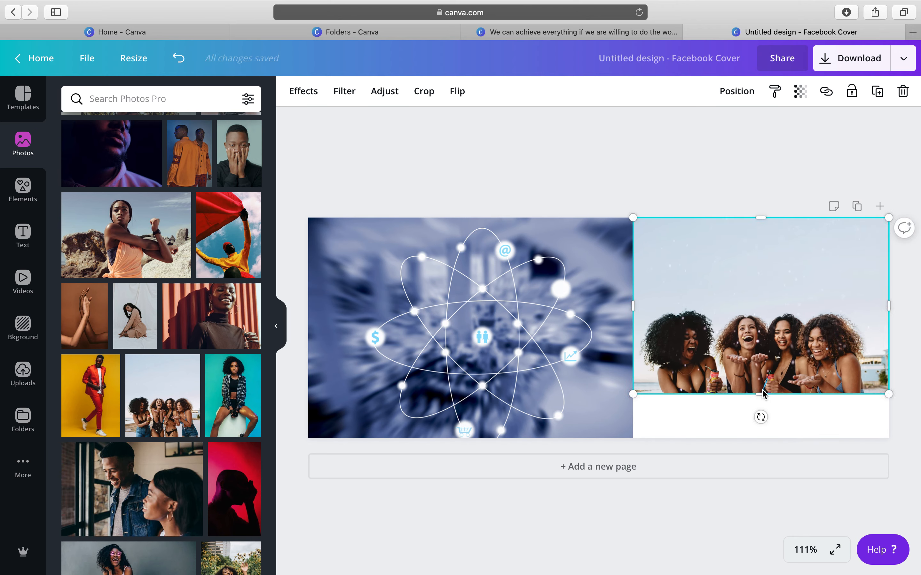
drag(761, 394, 766, 437)
click(716, 202)
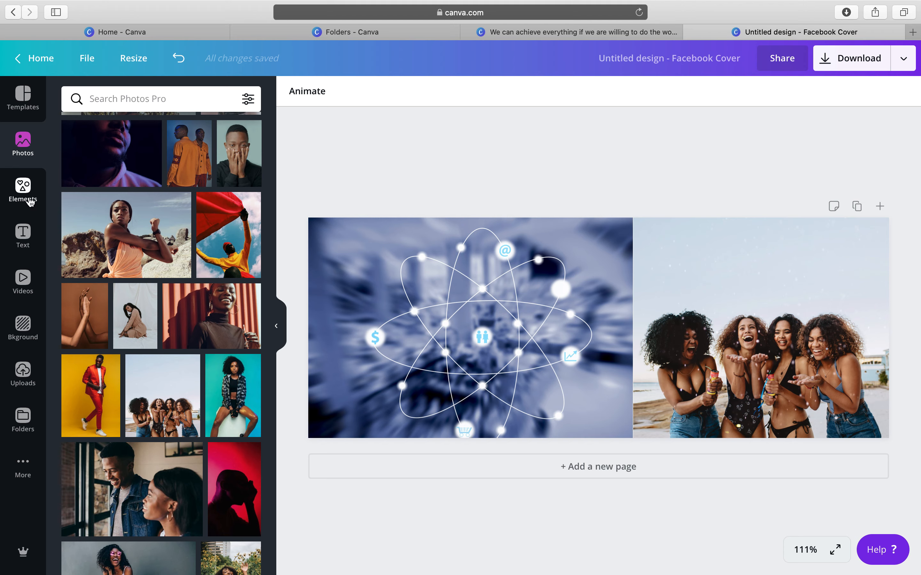
Search elements for "line", insert the plain solid line, rotate it vertical and place it over the seam between the two photos.
click(22, 191)
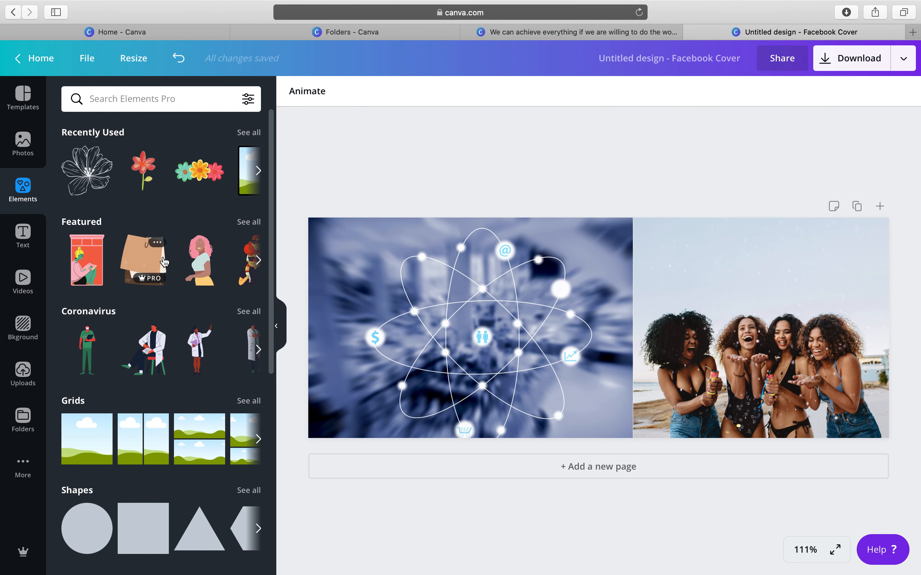
click(165, 104)
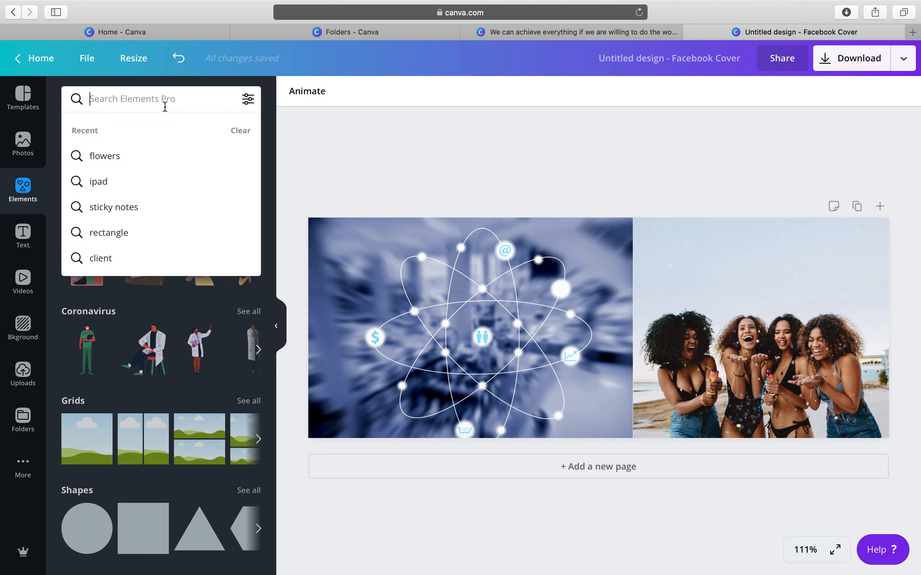
text(line)
key(Return)
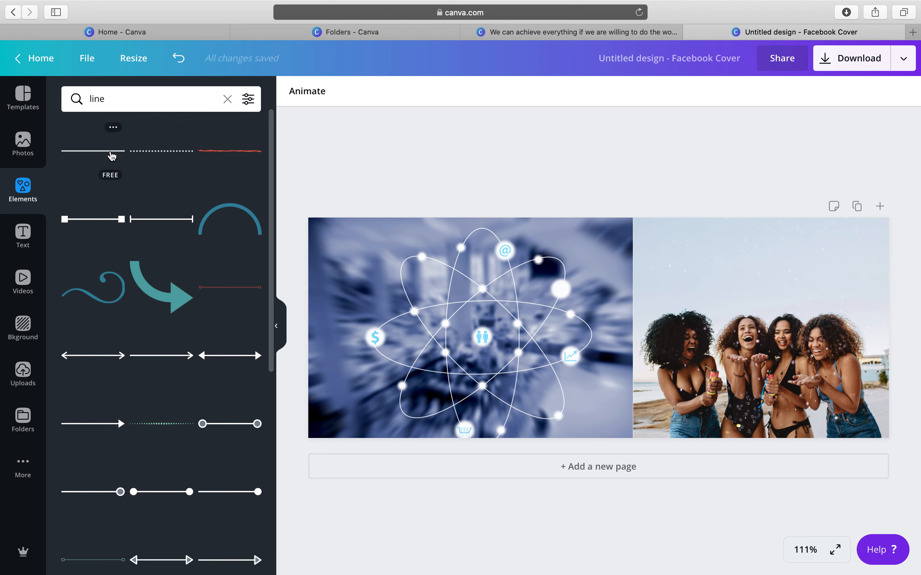
click(112, 156)
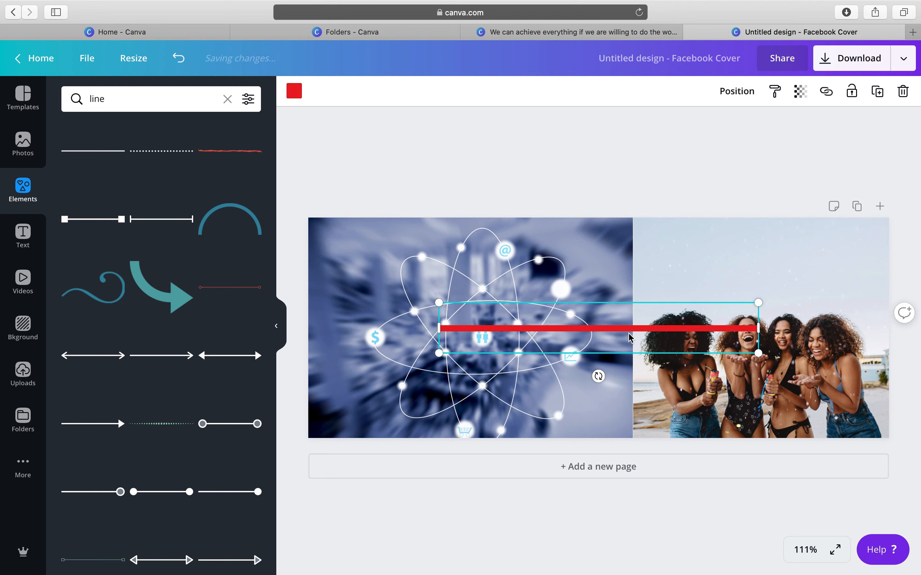
drag(599, 378, 728, 324)
drag(608, 325, 639, 319)
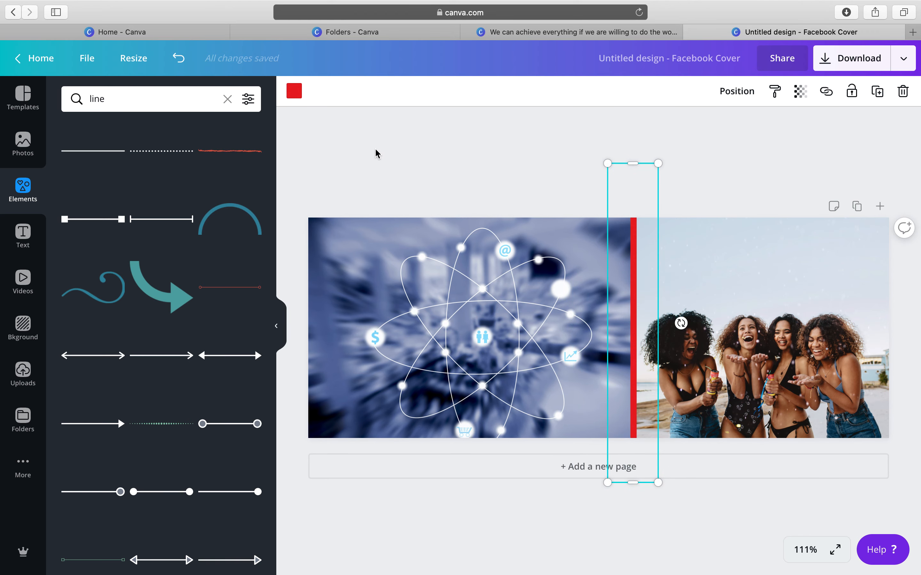
Recolour the vertical divider line with the pink brand color.
click(294, 91)
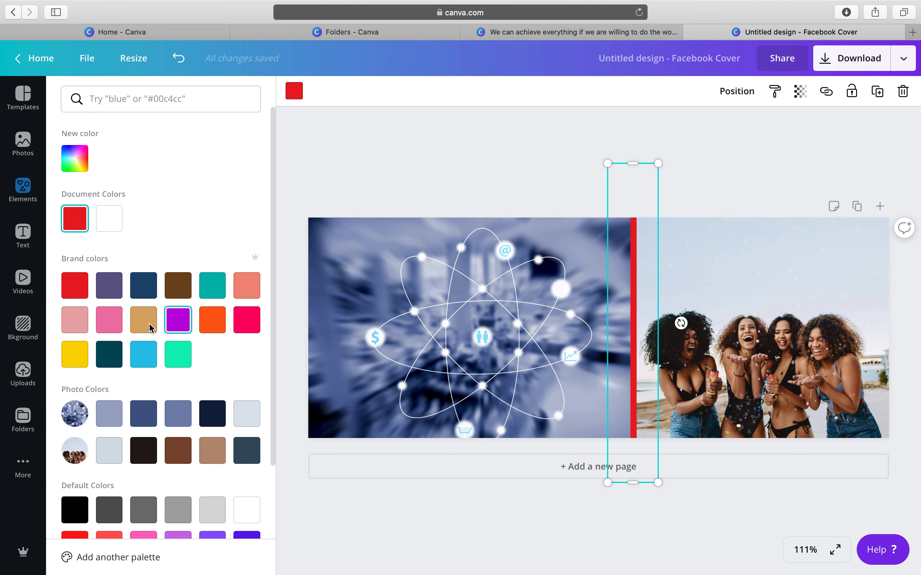
click(116, 329)
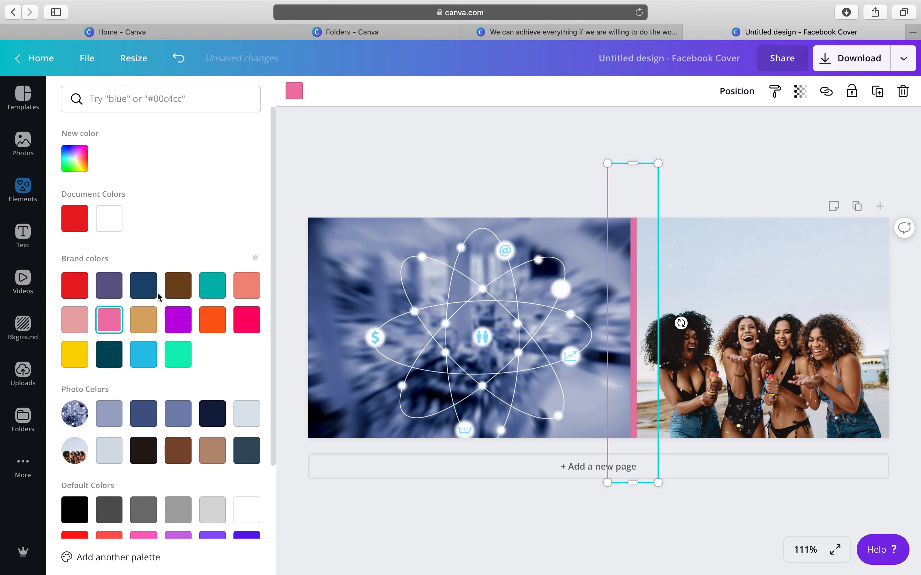
click(704, 160)
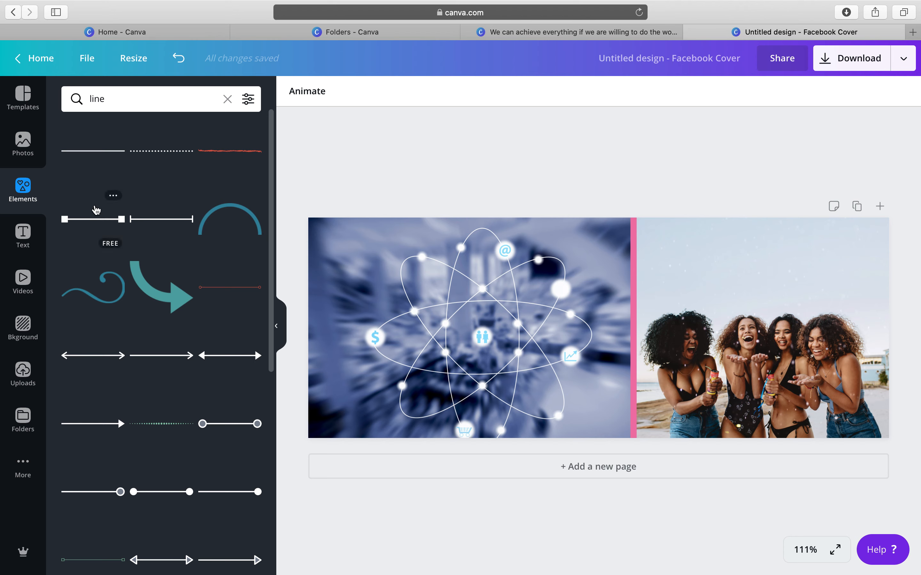
Insert the "Cheers to the new year" text combination onto the cover.
click(23, 234)
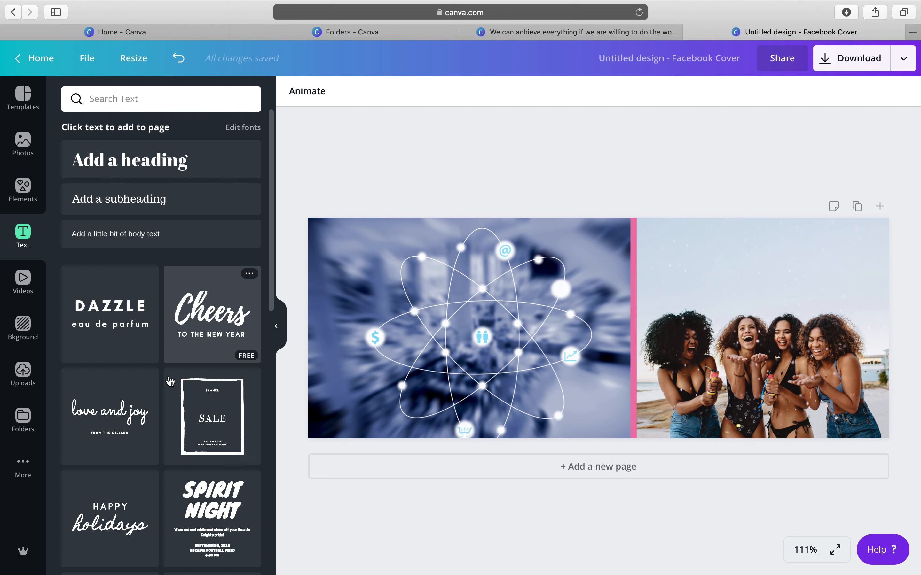
scroll(171, 390, down, 3)
scroll(172, 391, down, 1)
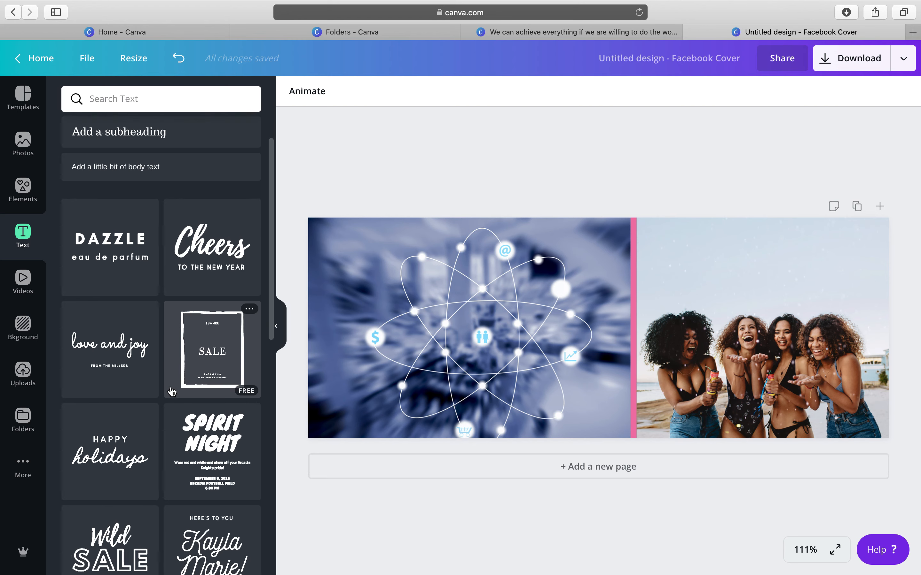
scroll(171, 392, down, 2)
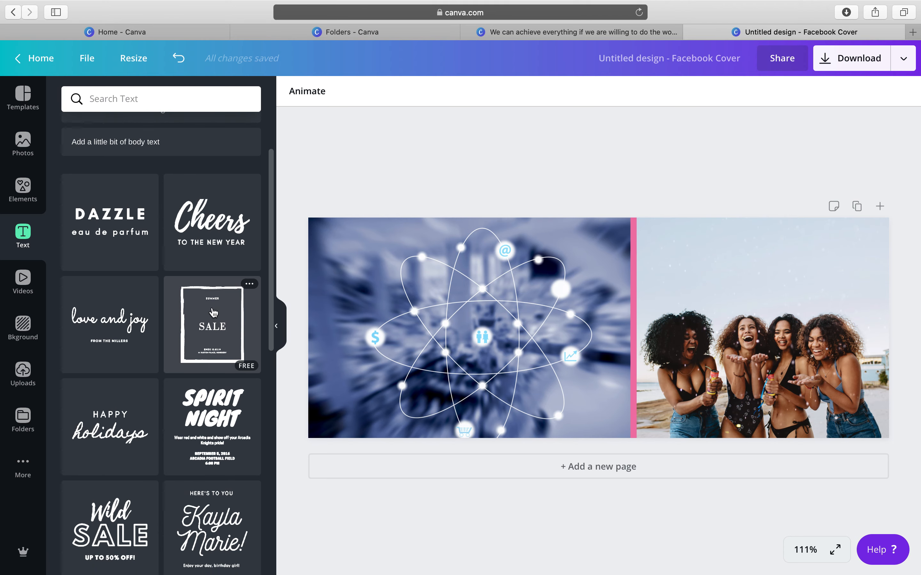
click(215, 222)
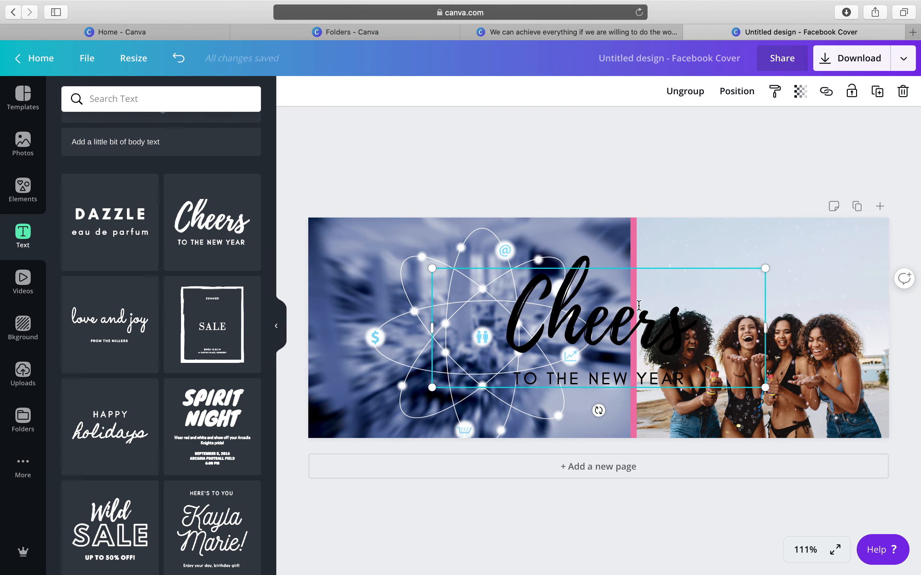
Shrink the text group until its heading is size 52.8 and place it over the sky above the four women.
drag(493, 282, 658, 238)
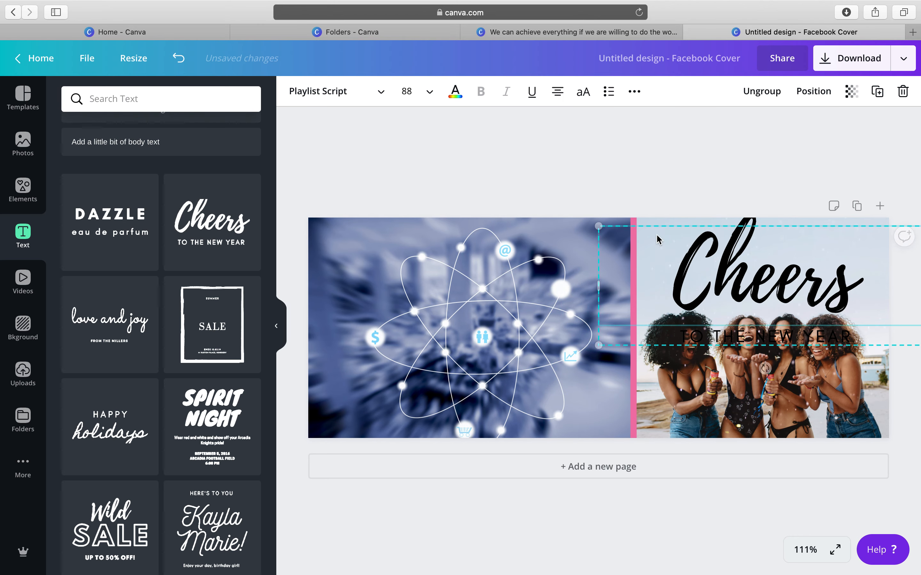
drag(599, 349, 707, 267)
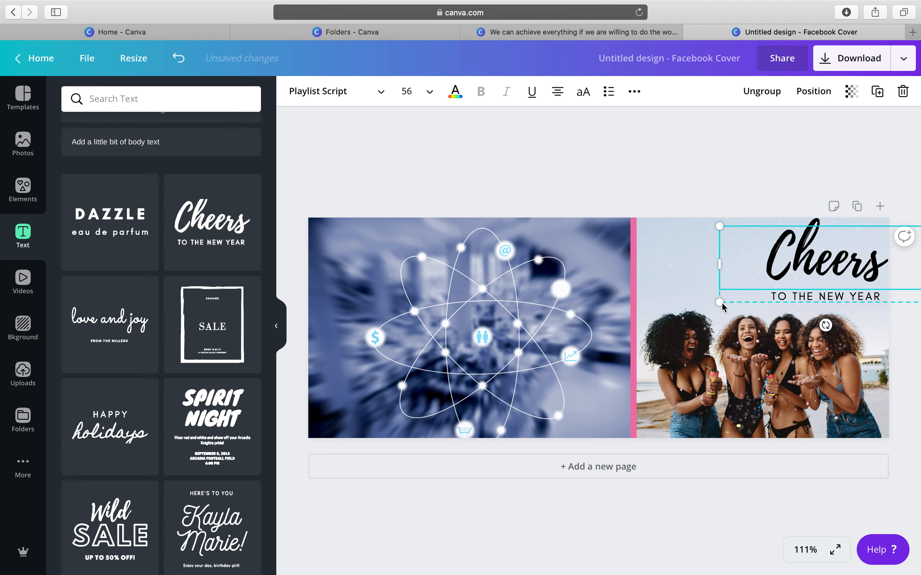
drag(719, 302, 734, 298)
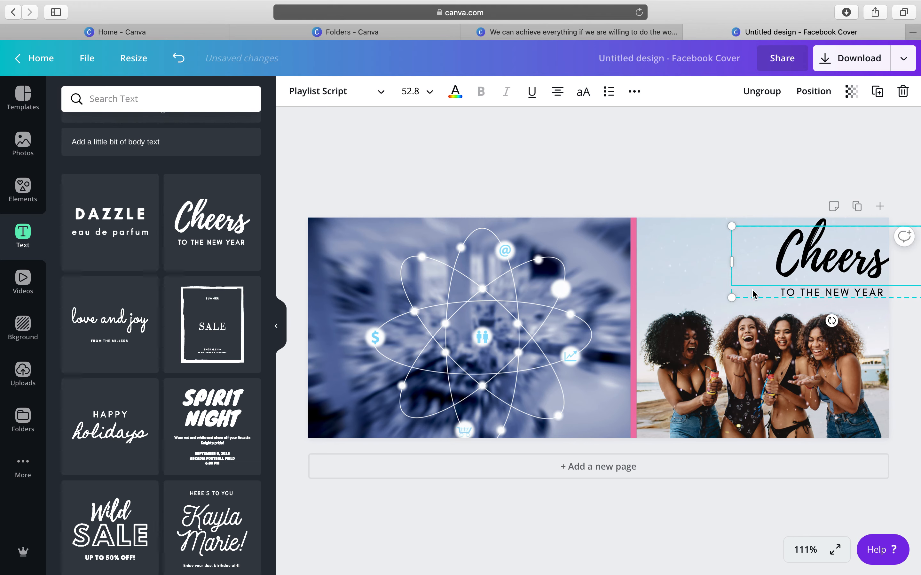
drag(773, 271, 698, 275)
Replace the script heading with "Bridging" and the line below it with "TECHNOLOGY & NATURE".
click(808, 274)
drag(808, 273, 700, 266)
text(Bridging)
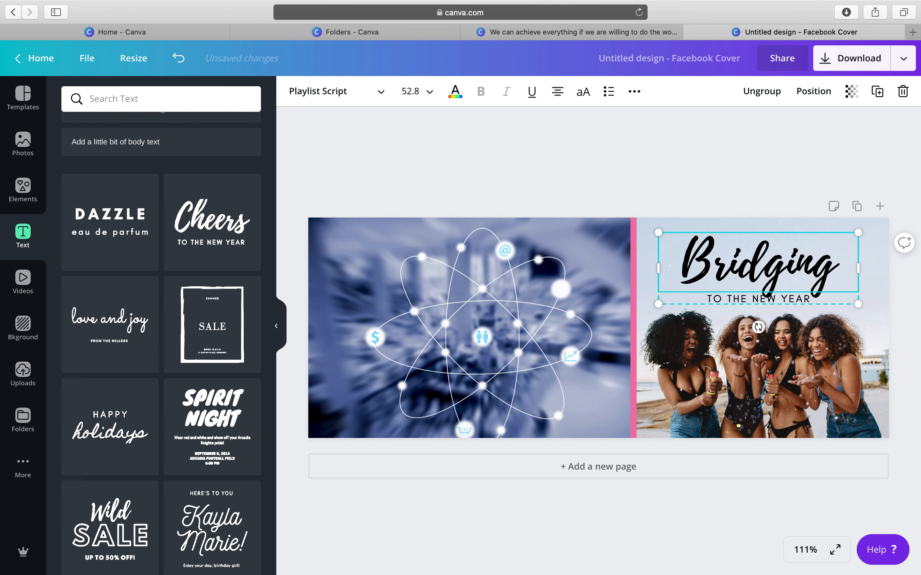
click(823, 301)
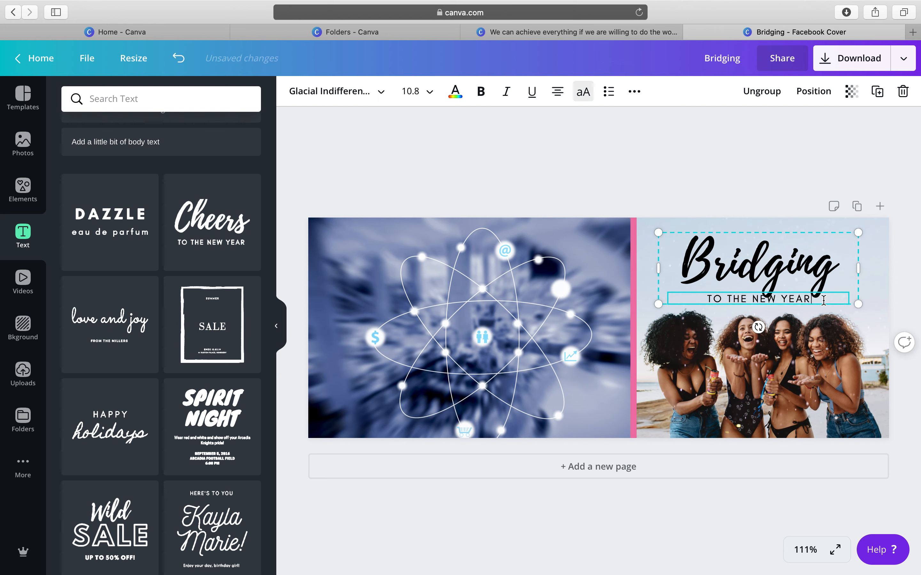
drag(824, 300, 699, 294)
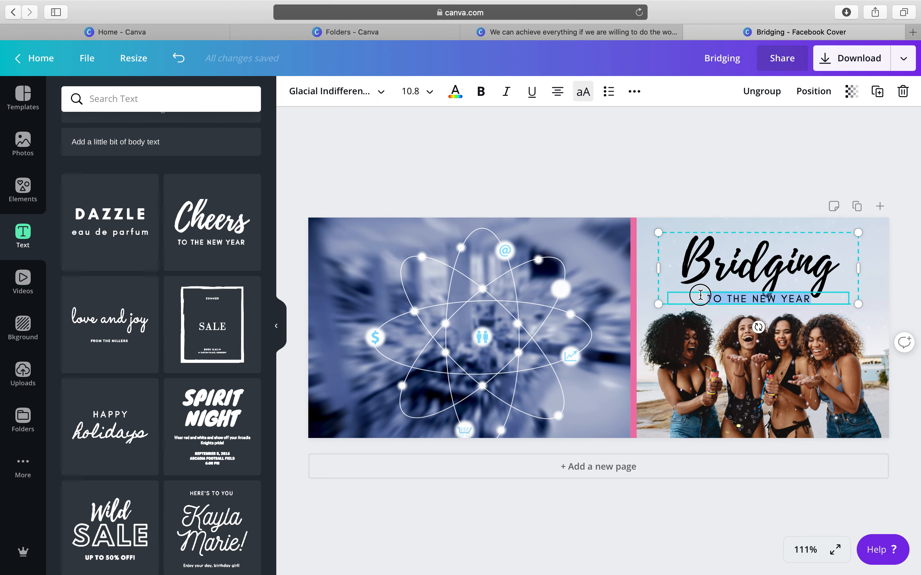
text(TECH)
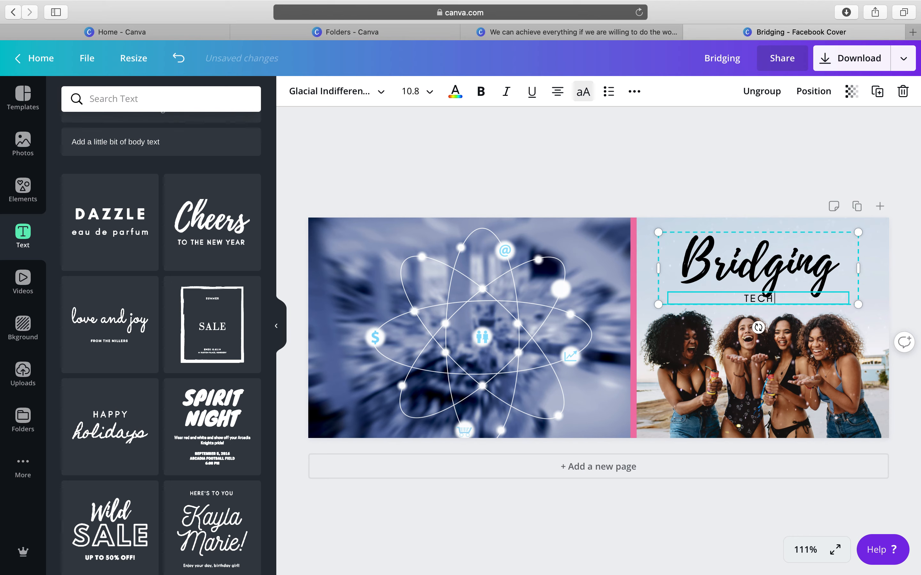
text(NOLOGY & NAT)
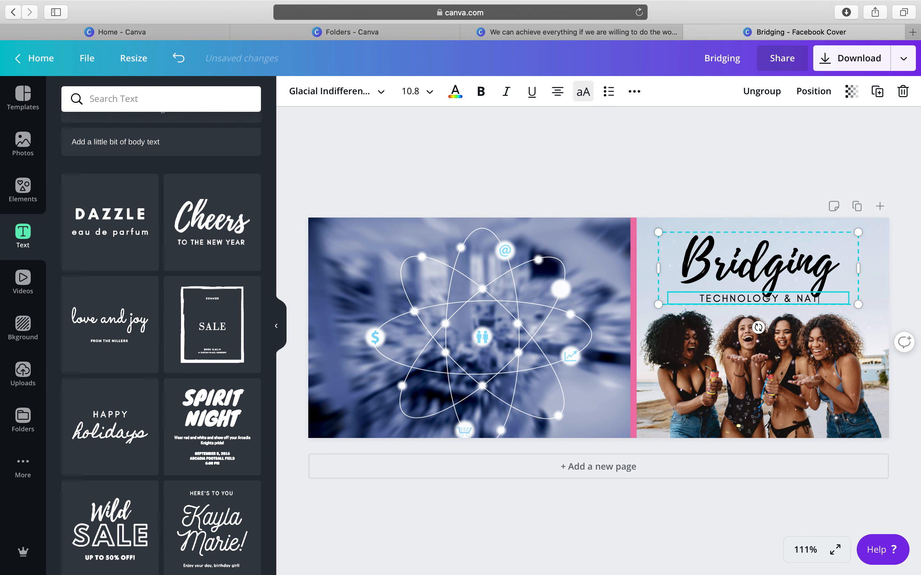
text(URE)
Move the text group up to the cover's top edge, clear of the women's heads.
click(884, 268)
click(787, 280)
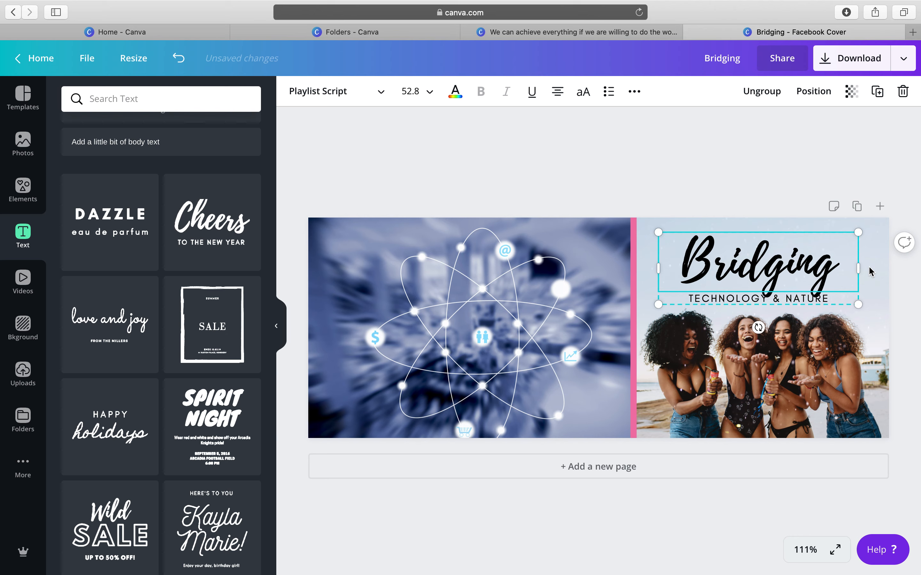
drag(781, 269, 783, 257)
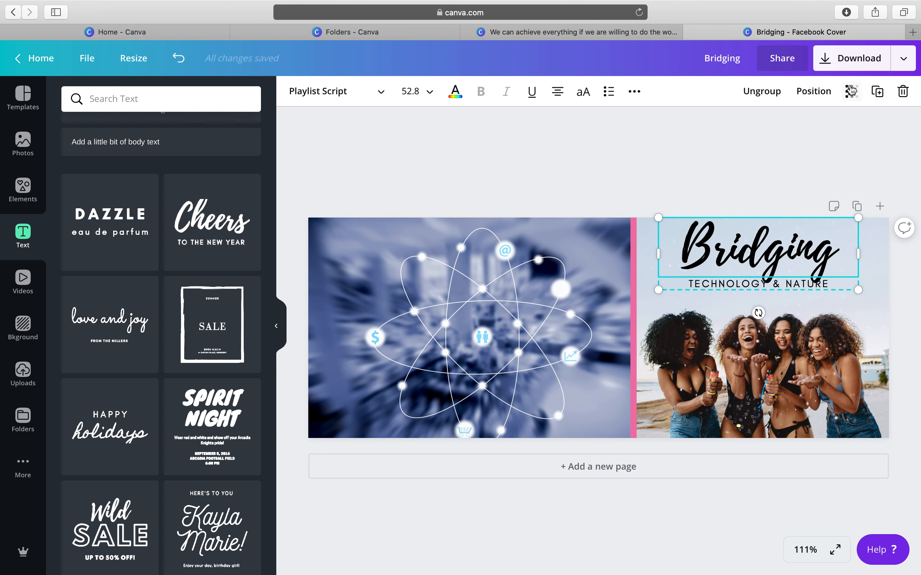
Ungroup the text combination and set the "Bridging" heading's font to Playfair Display Black.
click(771, 99)
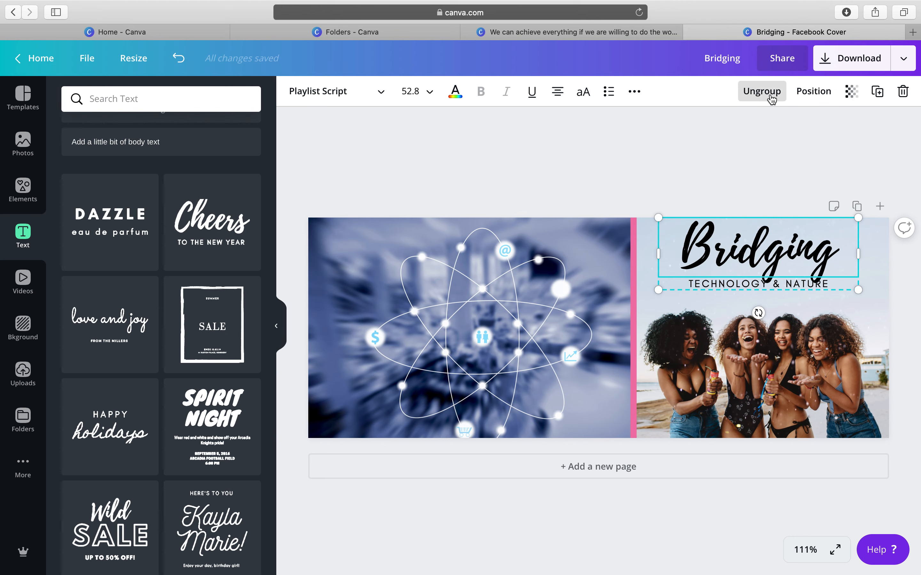
click(838, 260)
click(821, 249)
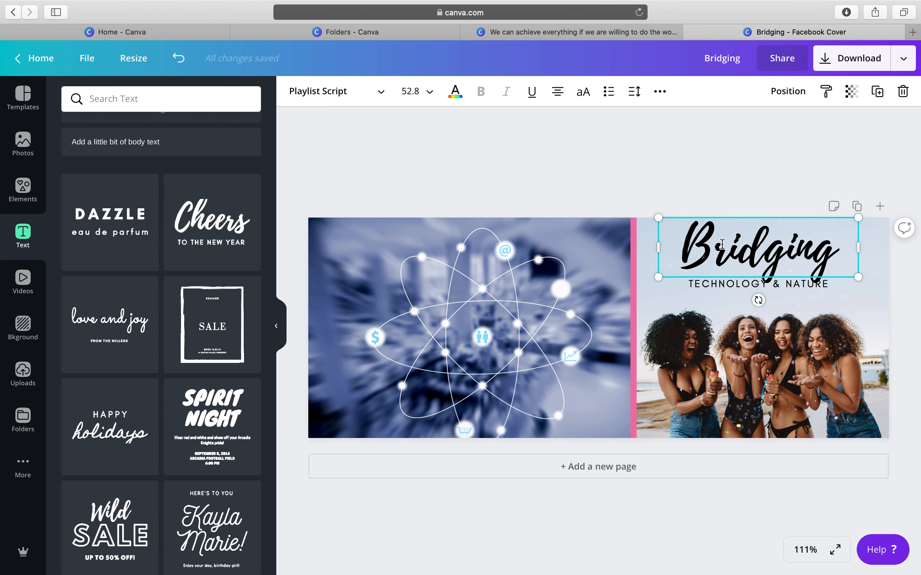
click(381, 92)
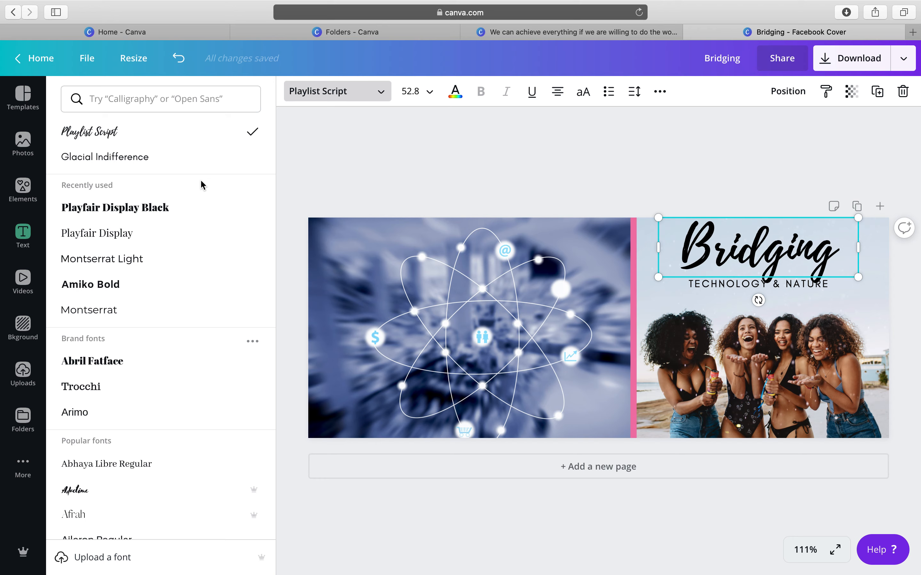
click(380, 94)
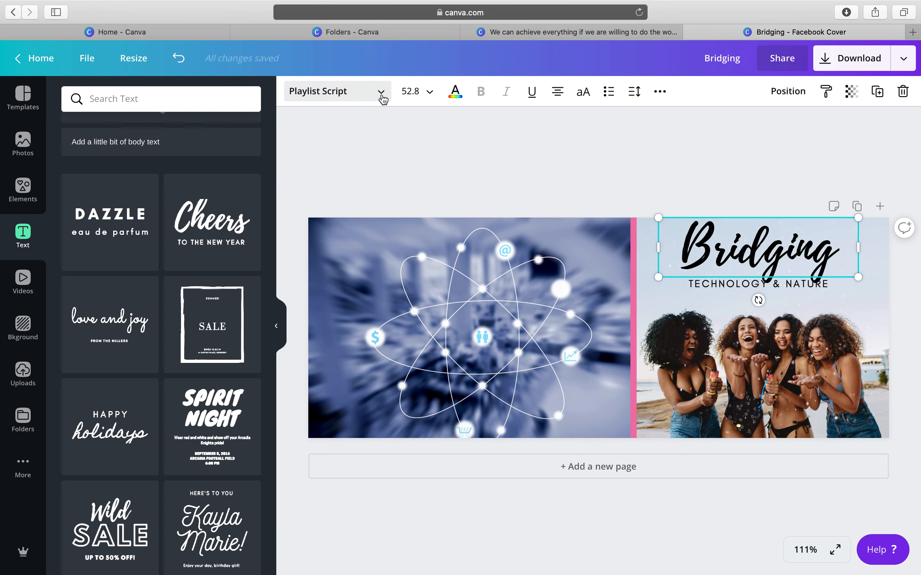
click(380, 94)
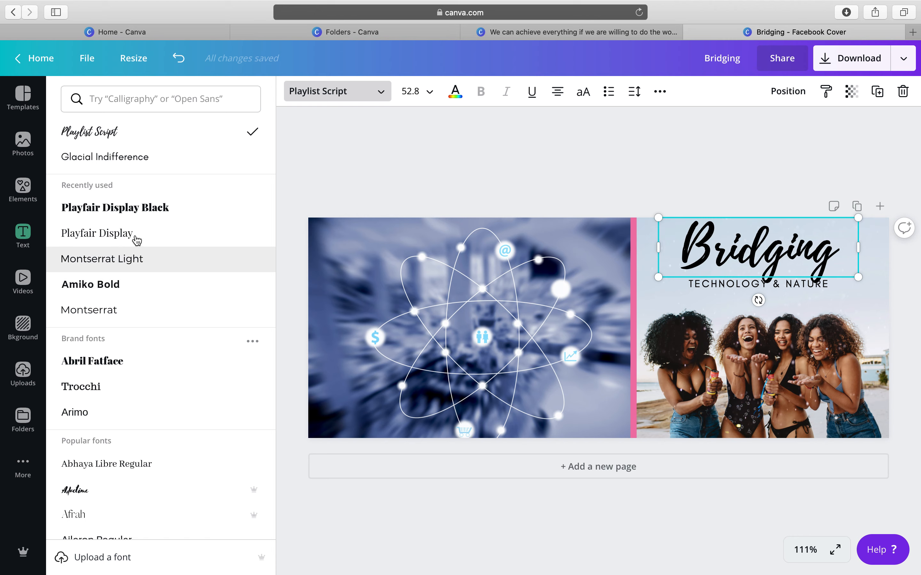
click(138, 211)
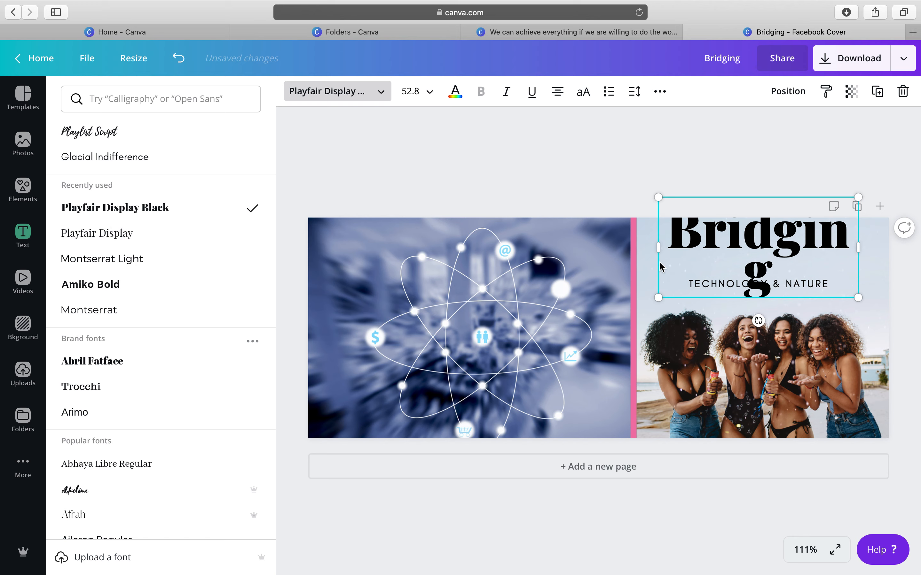
Widen the "Bridging" text box to fit one line, shrink it to size 44.7 and centre it above the tagline.
drag(859, 252, 878, 250)
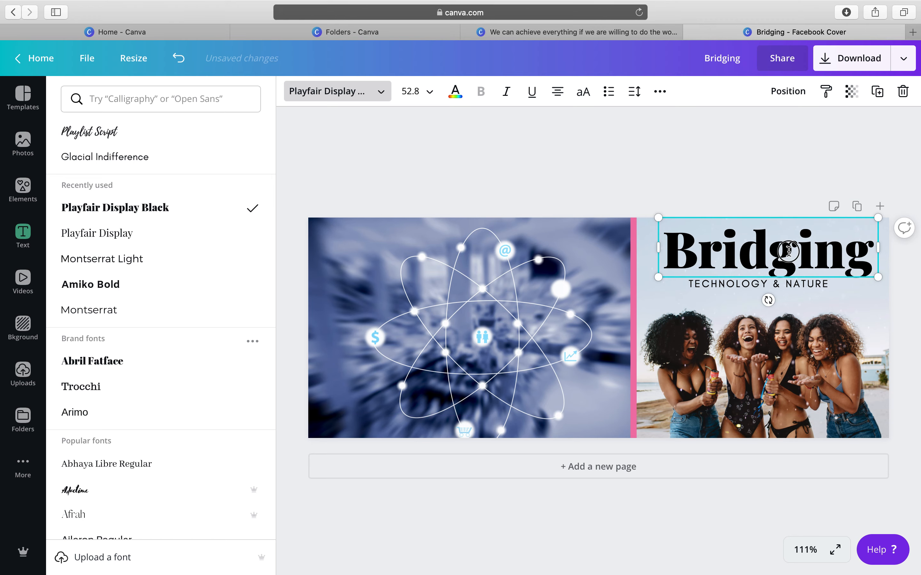
drag(787, 252, 786, 243)
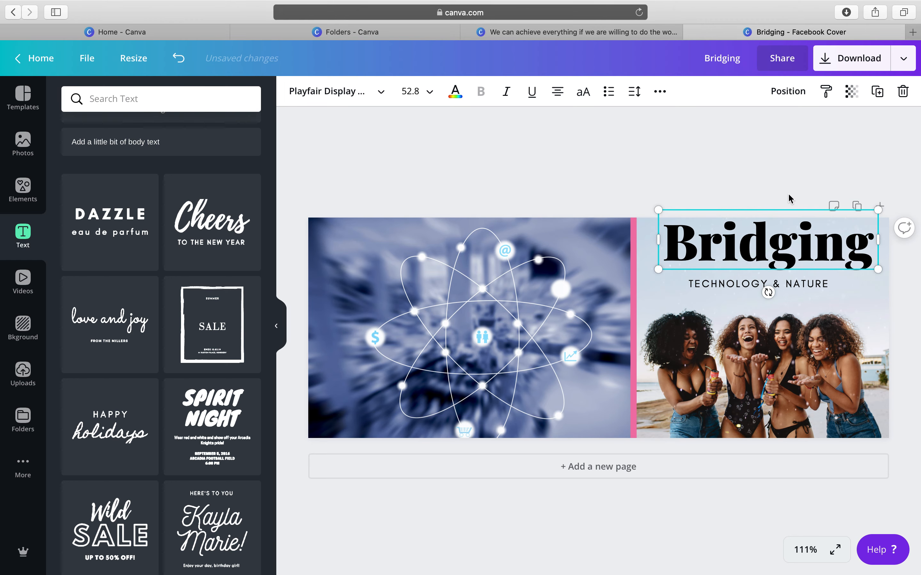
drag(878, 269, 844, 260)
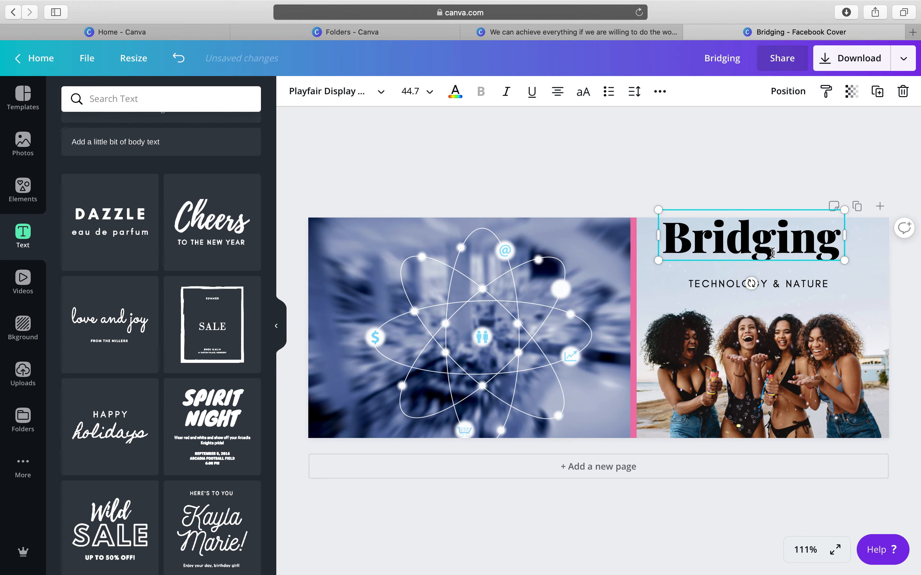
drag(768, 250, 776, 259)
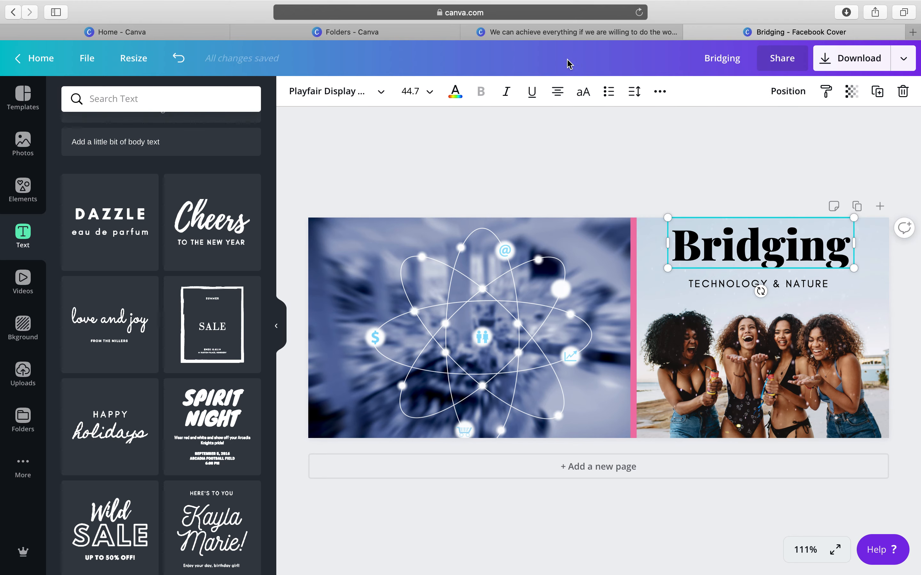
Color the "Bridging" heading teal from the brand colors.
click(455, 93)
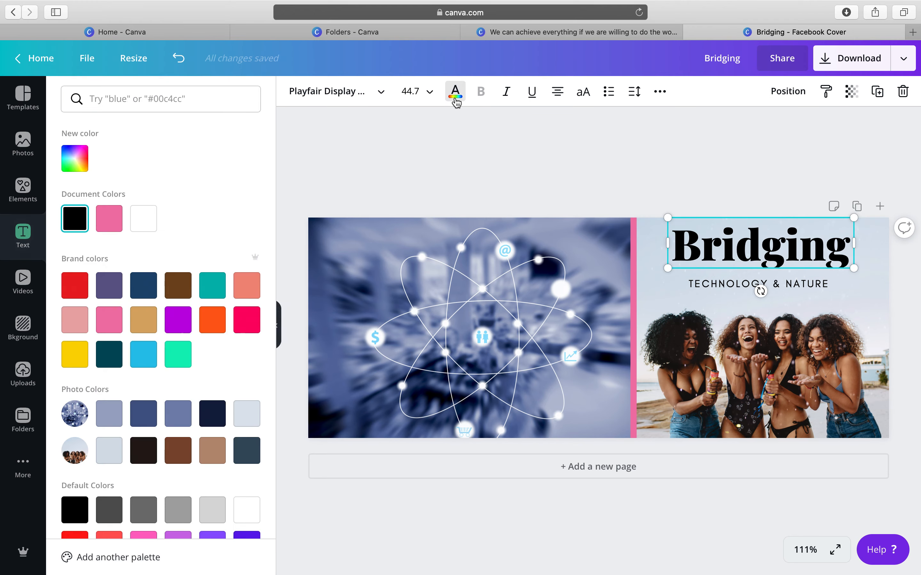
click(220, 293)
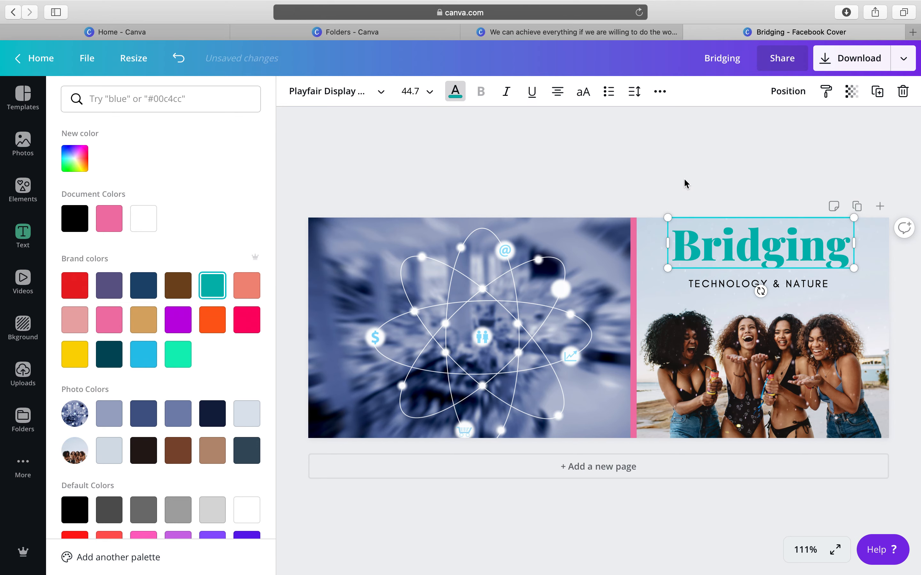
click(887, 266)
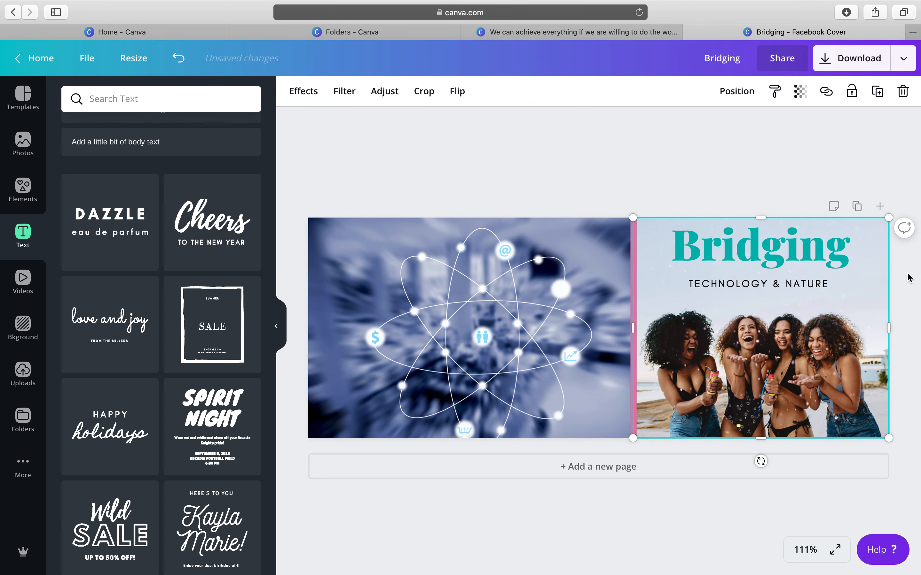
Make the "TECHNOLOGY & NATURE" line bold and color it the same pink as the divider.
click(797, 285)
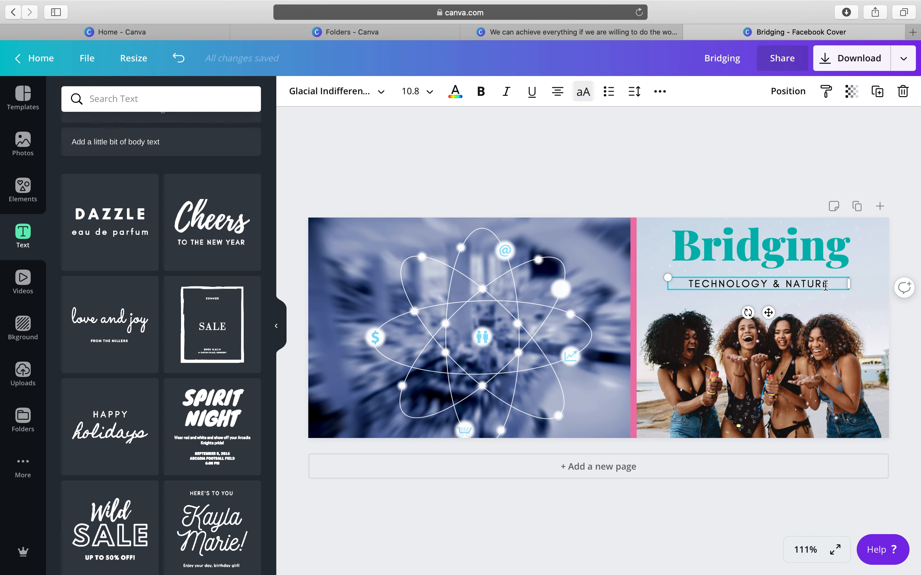
click(481, 91)
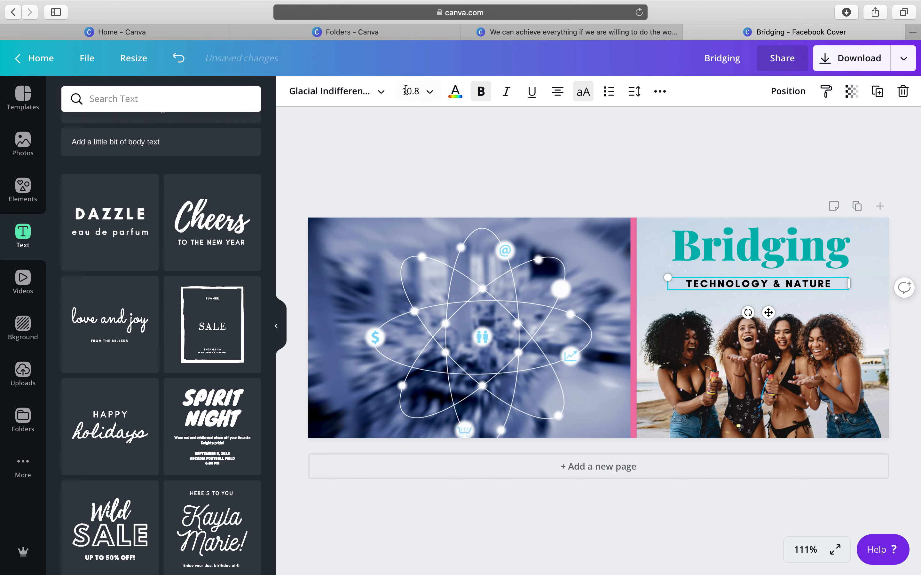
click(455, 91)
click(144, 217)
click(681, 193)
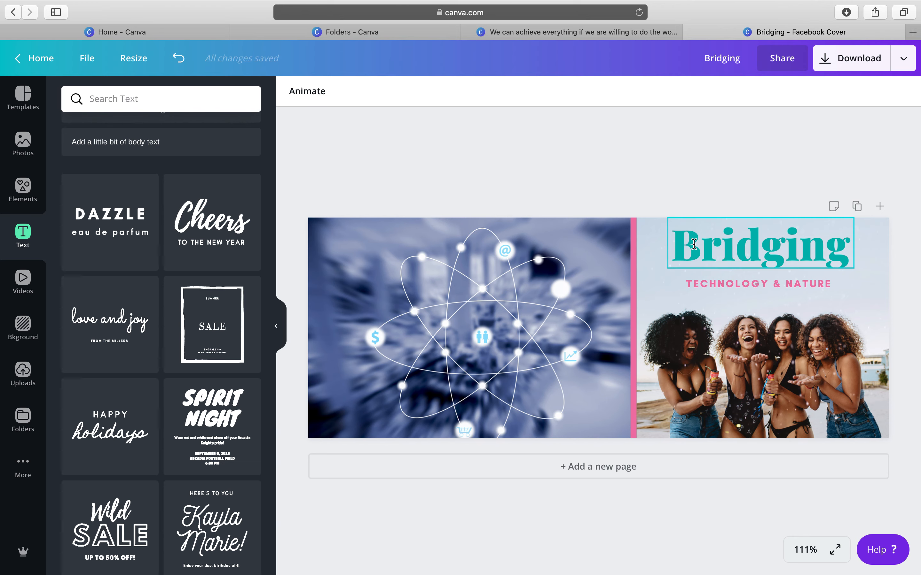
Try a transparency value of 24 on the photo of the four women and restore its full opacity.
click(703, 360)
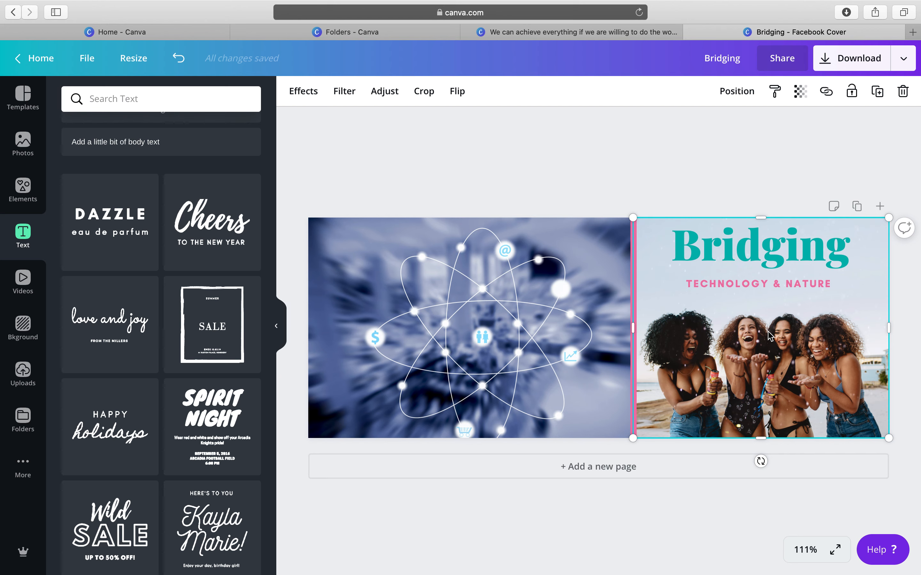
click(804, 96)
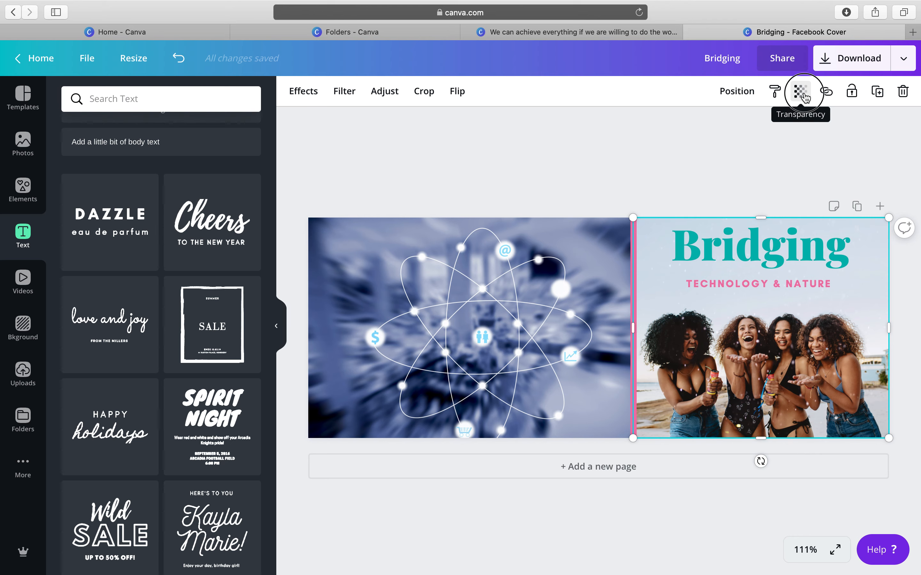
drag(765, 130, 704, 142)
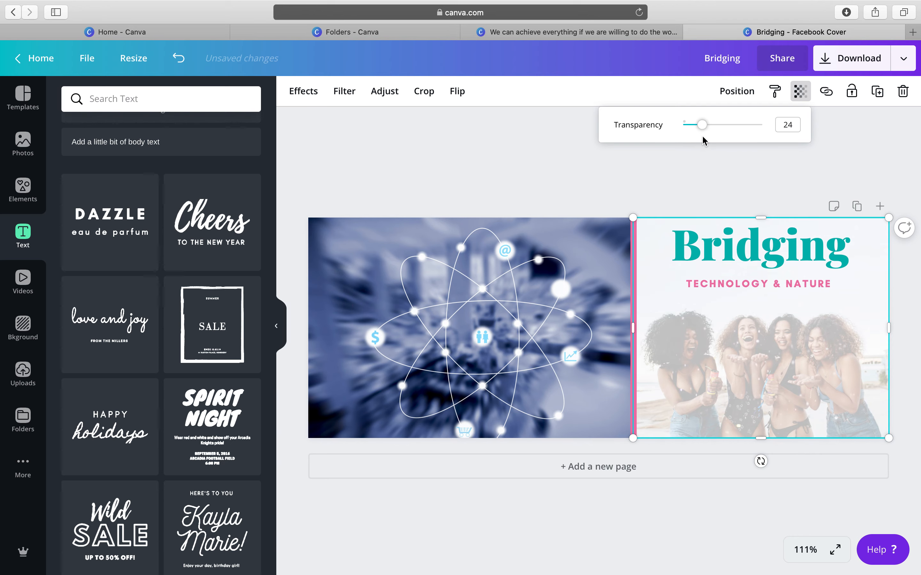
drag(703, 128, 766, 125)
click(846, 119)
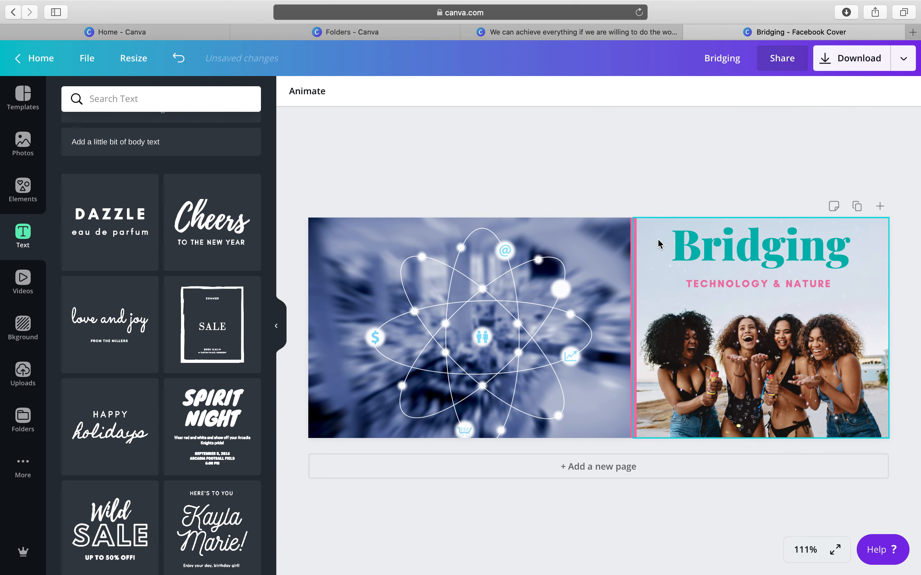
Examine the layering and page alignment options for the photo of the four women.
click(664, 300)
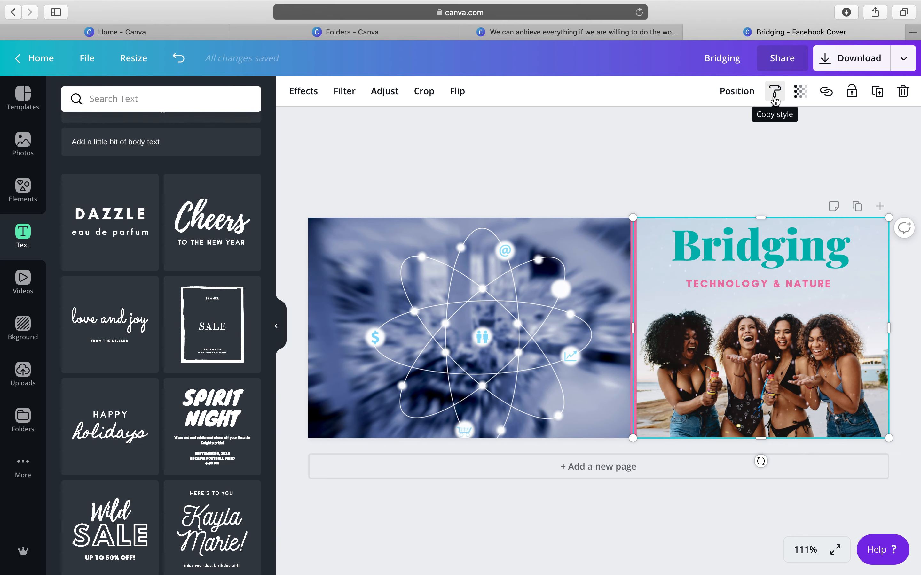
click(737, 91)
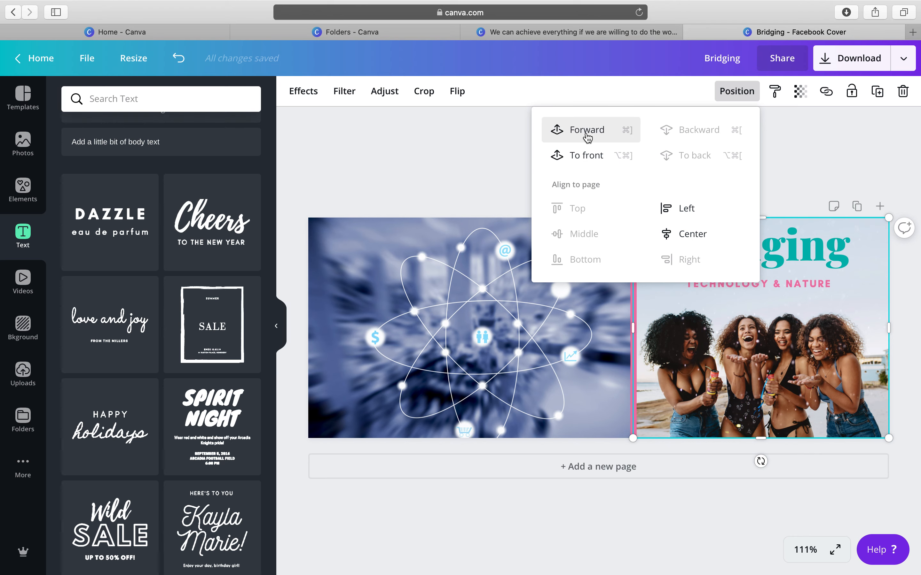
click(487, 205)
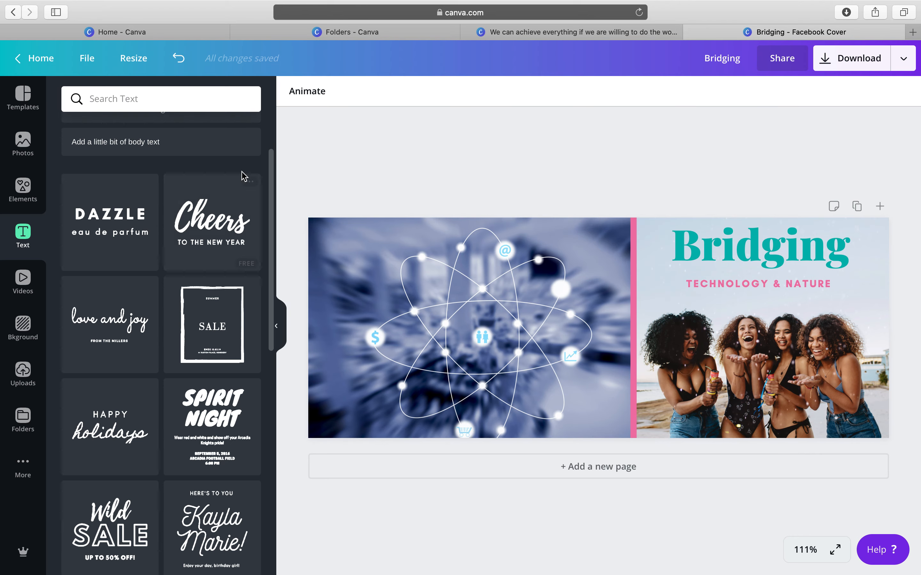
Search the design elements for "iphone" in place of the previous "line" search.
click(23, 187)
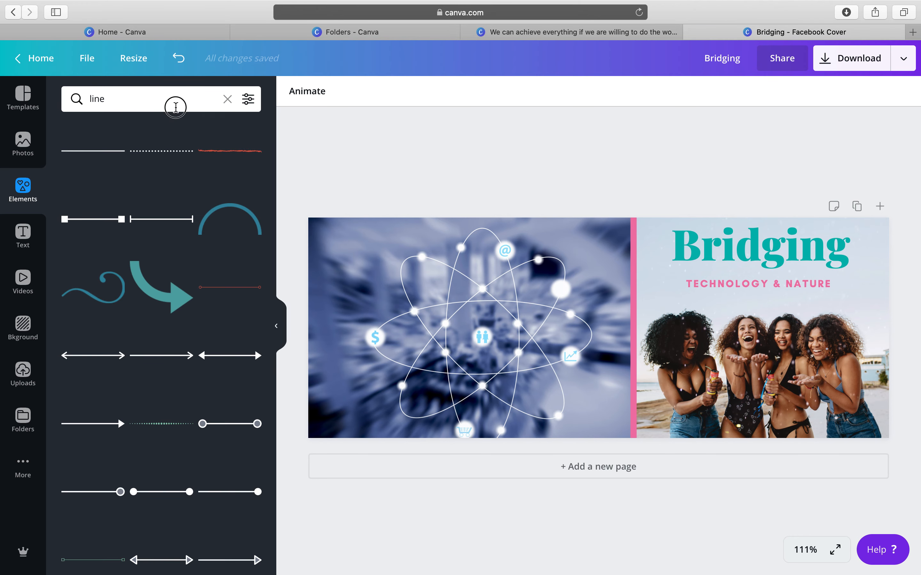
click(175, 107)
drag(176, 108, 41, 79)
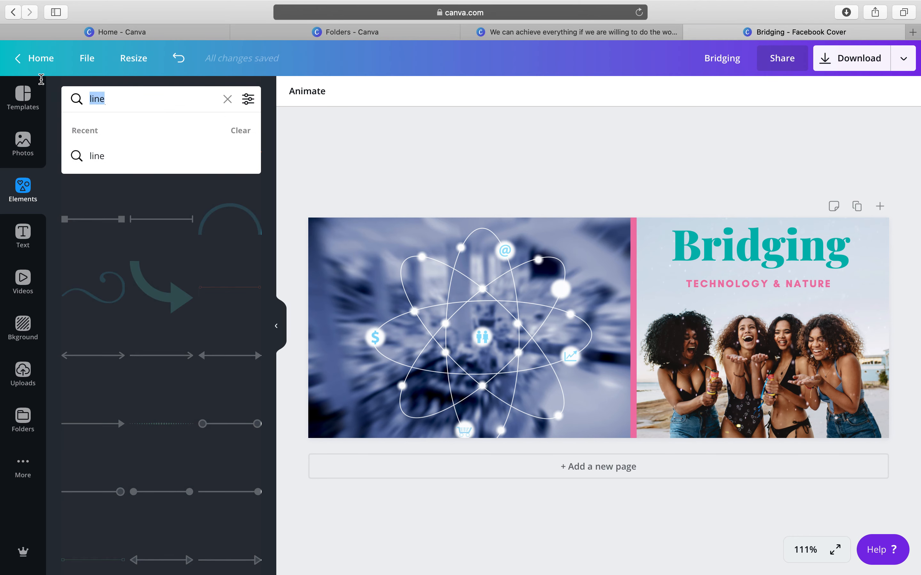
text(iphone)
key(Return)
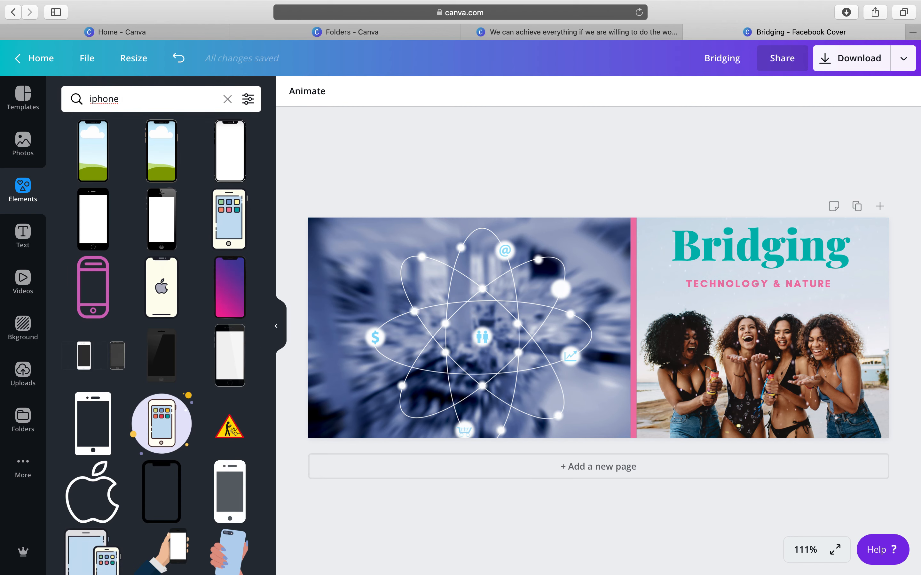
Insert the first phone frame, shrink it to about a third of the cover's height and place it over the pink divider.
click(100, 162)
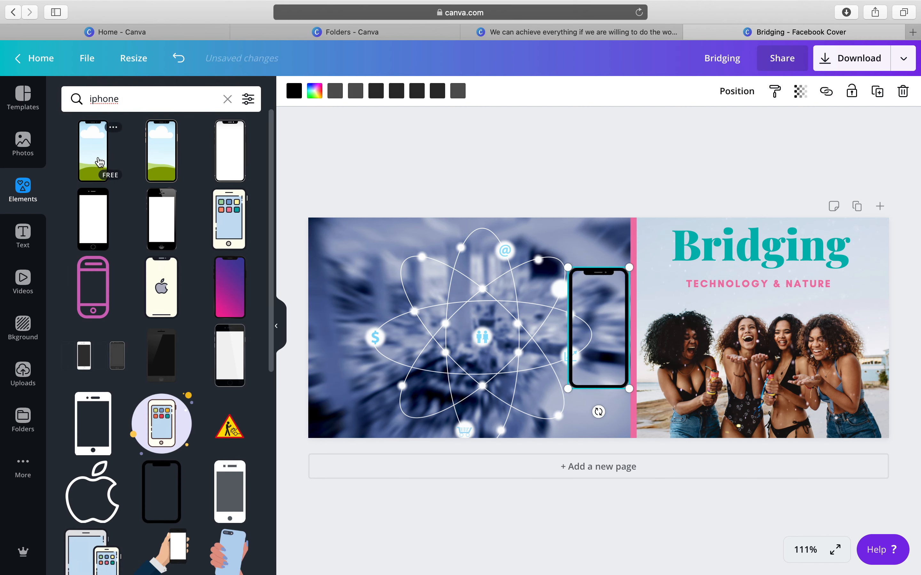
drag(598, 308, 631, 300)
drag(663, 264, 637, 276)
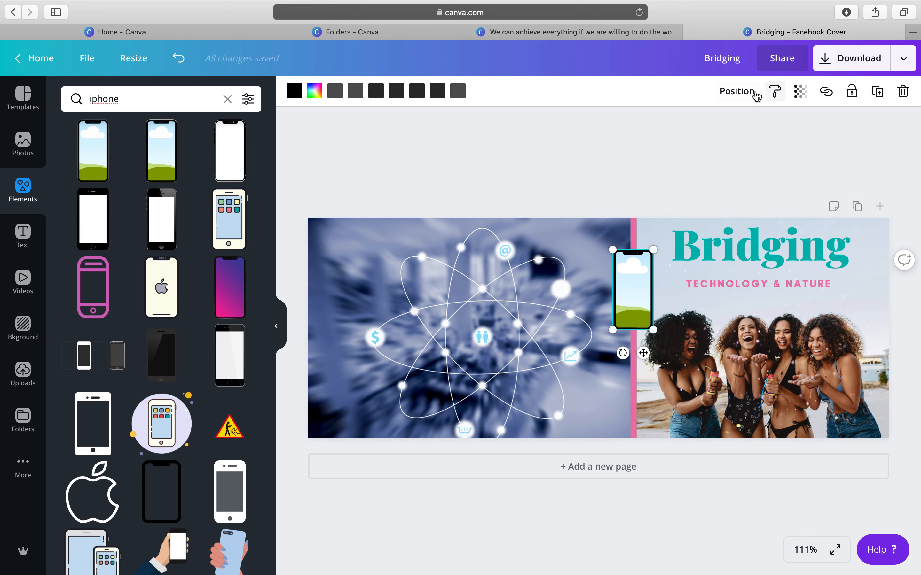
Send the phone frame one layer backward, behind the pink divider.
click(736, 92)
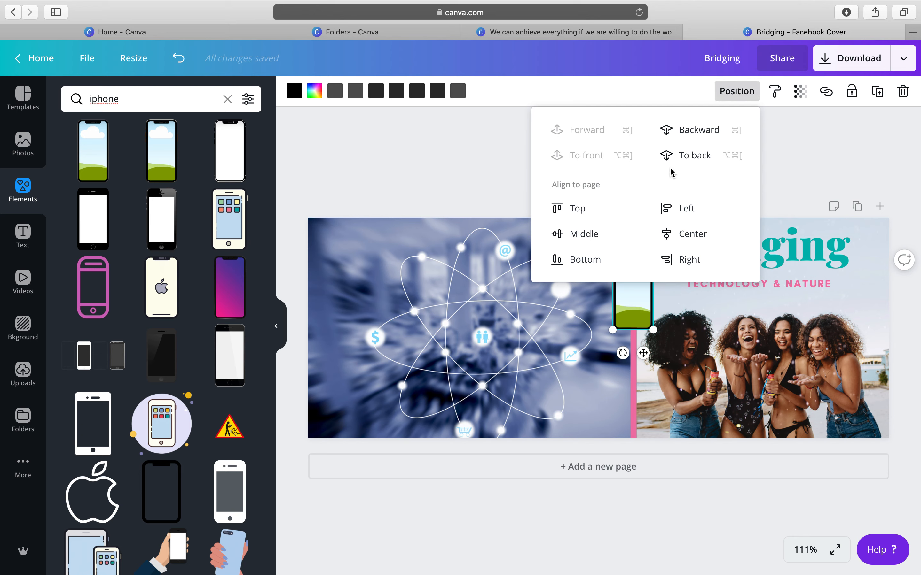
click(710, 134)
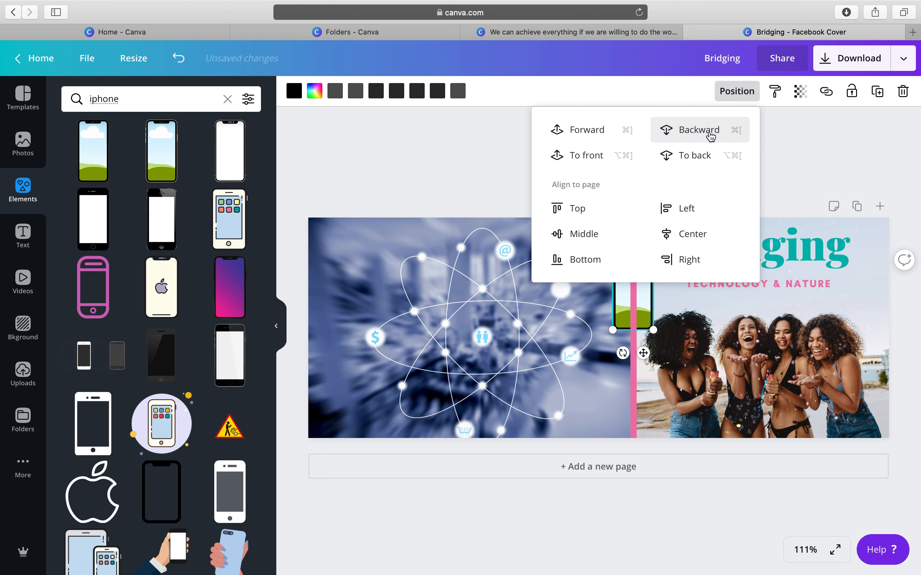
click(500, 196)
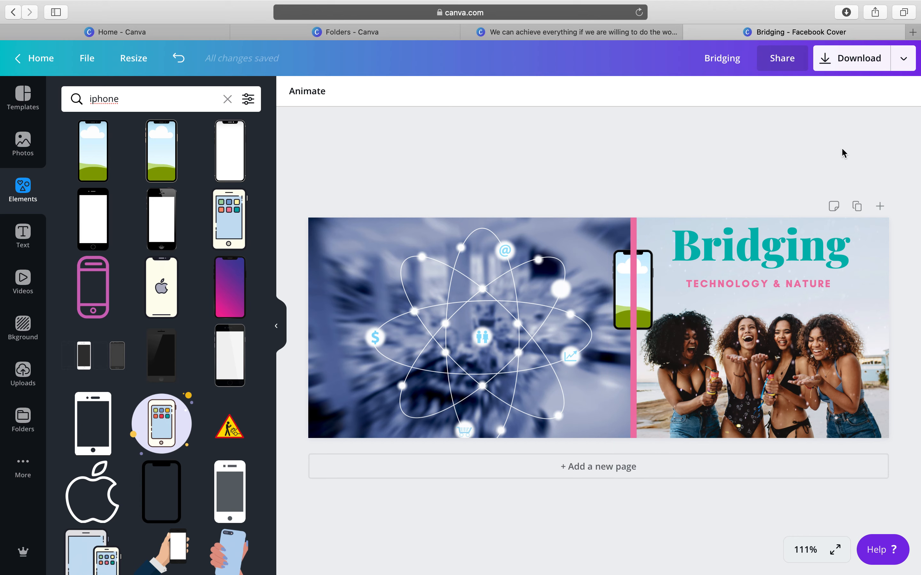
Send the pink divider one layer backward so it sits behind the phone frame.
click(618, 274)
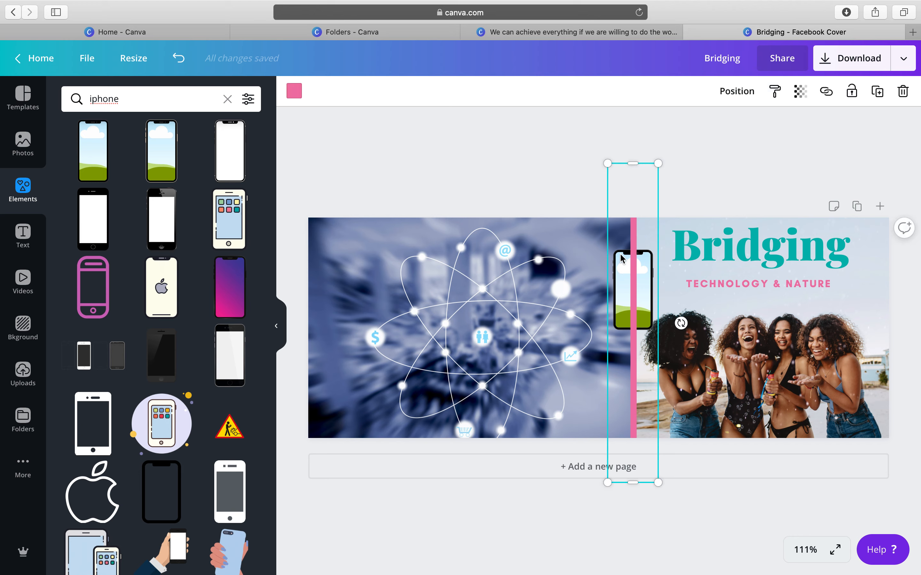
click(599, 269)
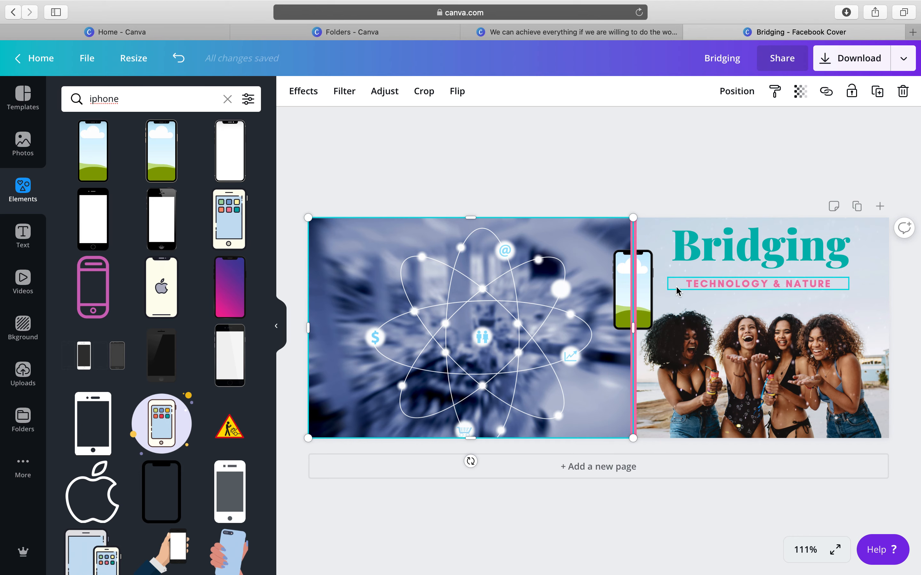
click(656, 284)
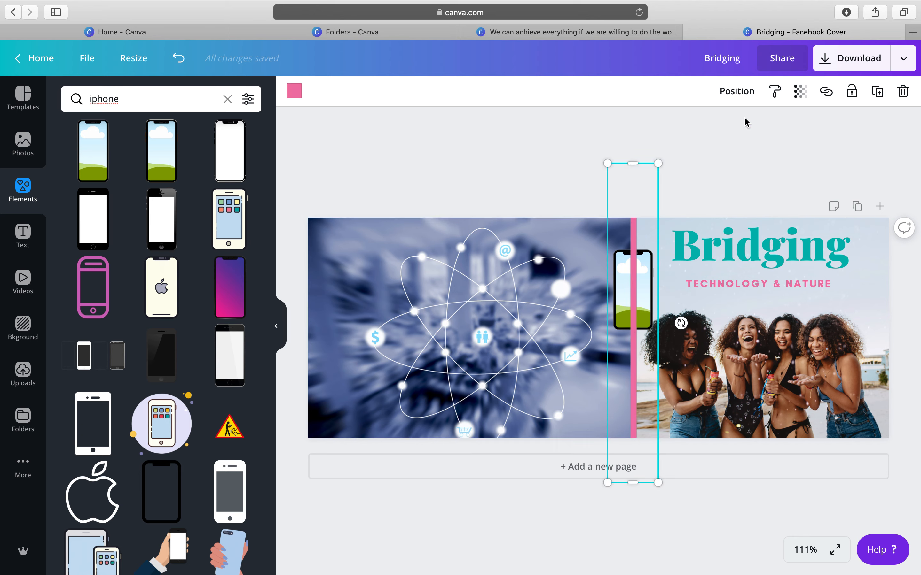
click(737, 91)
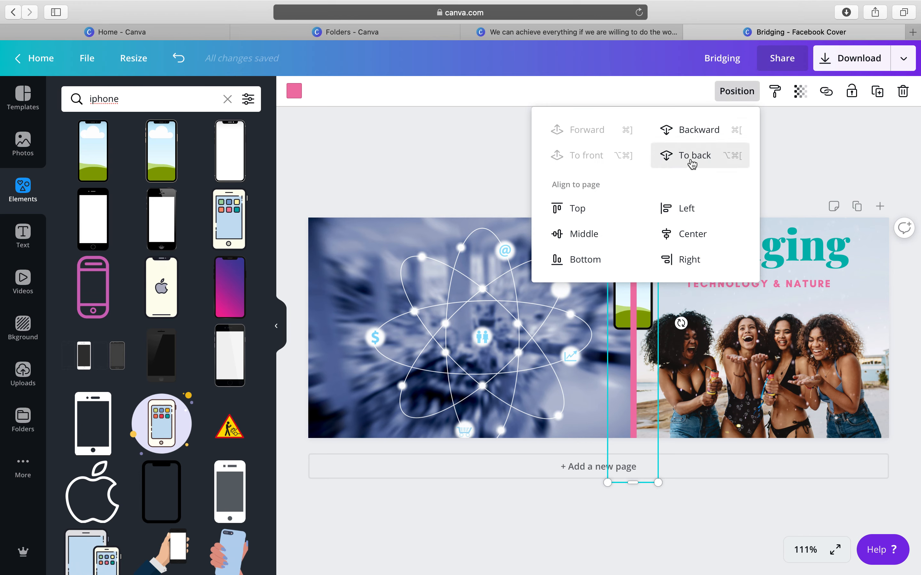
click(698, 131)
click(788, 184)
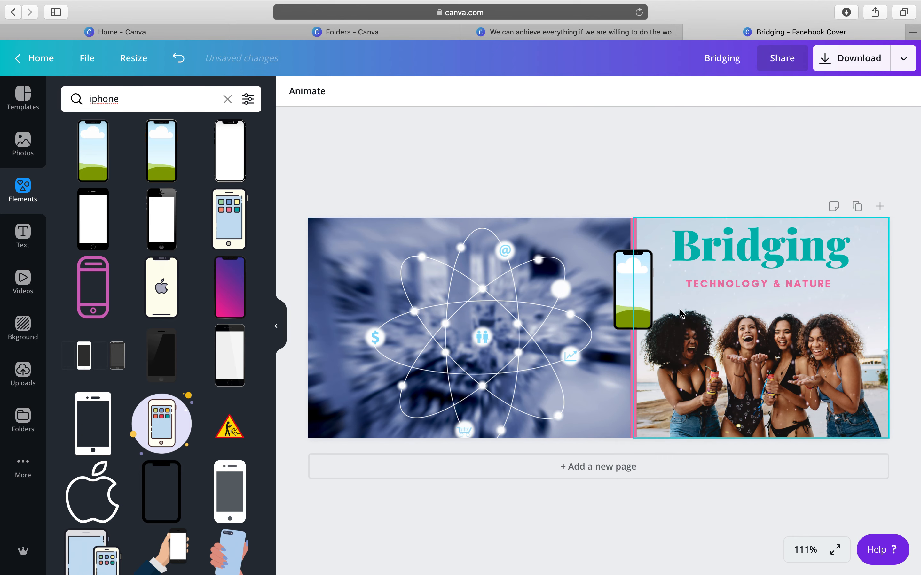
Send the phone frame to the back of all layers and undo that change.
click(631, 315)
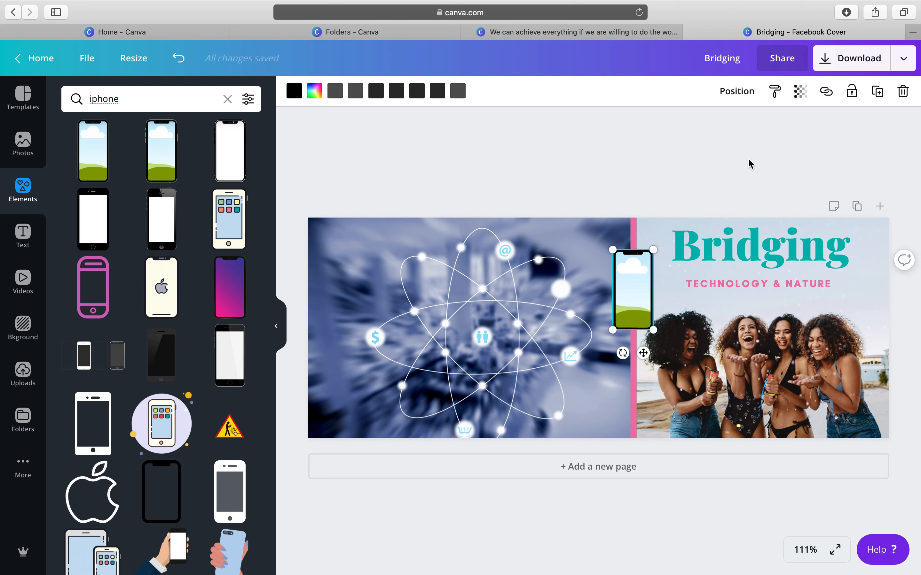
click(742, 93)
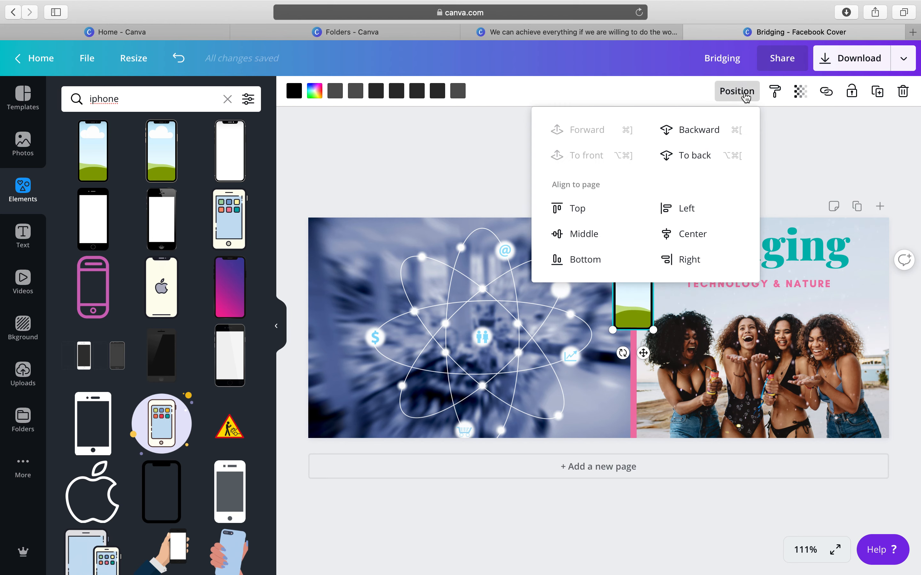
click(684, 160)
click(472, 139)
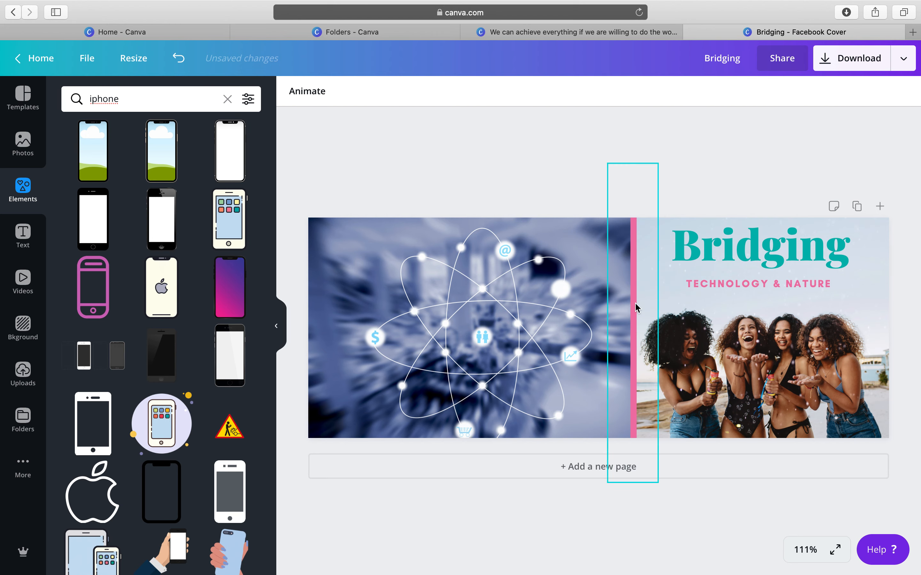
click(650, 330)
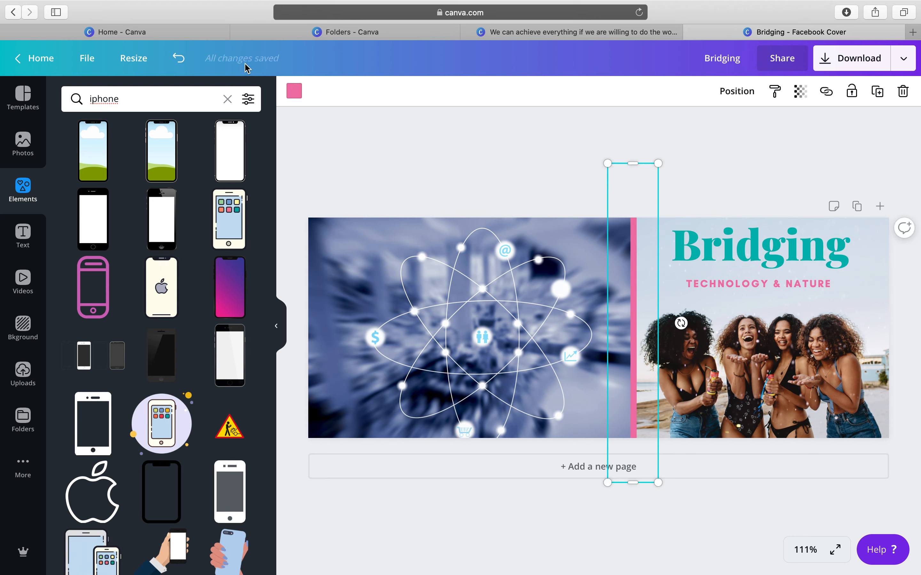
click(178, 58)
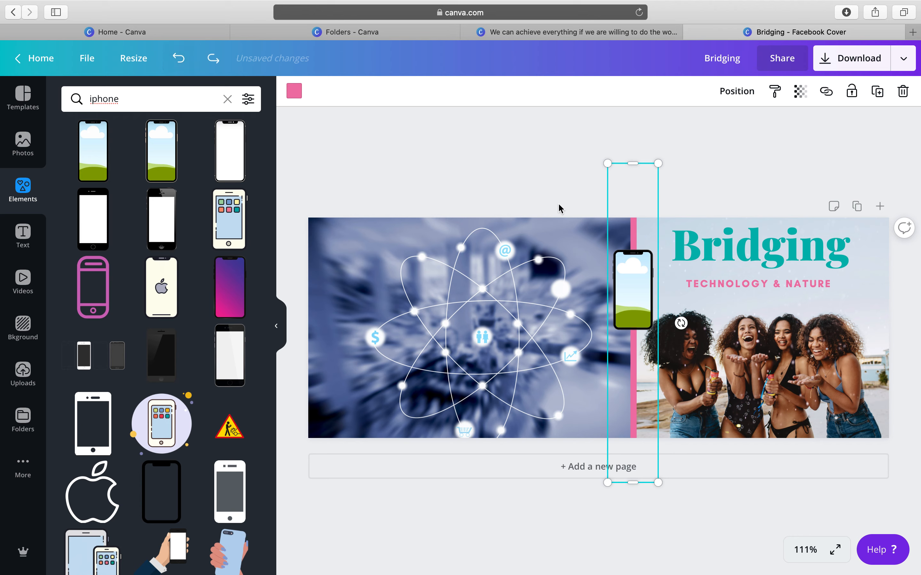
click(666, 211)
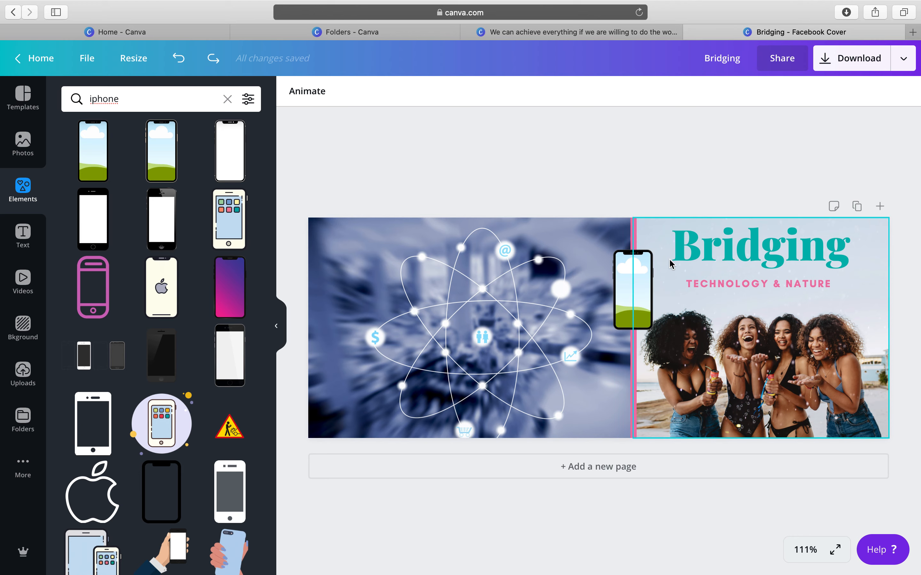
Fill the phone frame with the photo of the person in yellow holding up a red cloth.
click(29, 154)
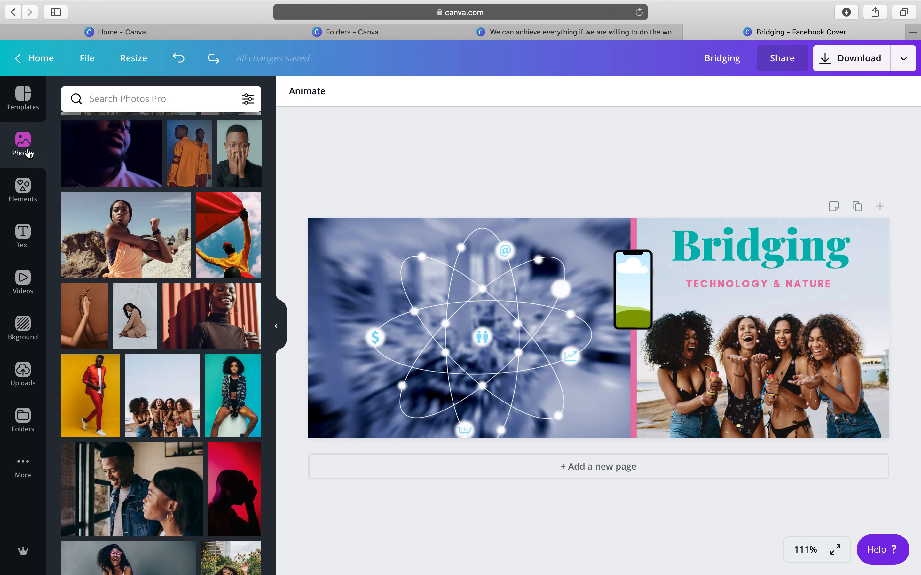
click(231, 238)
drag(231, 238, 632, 324)
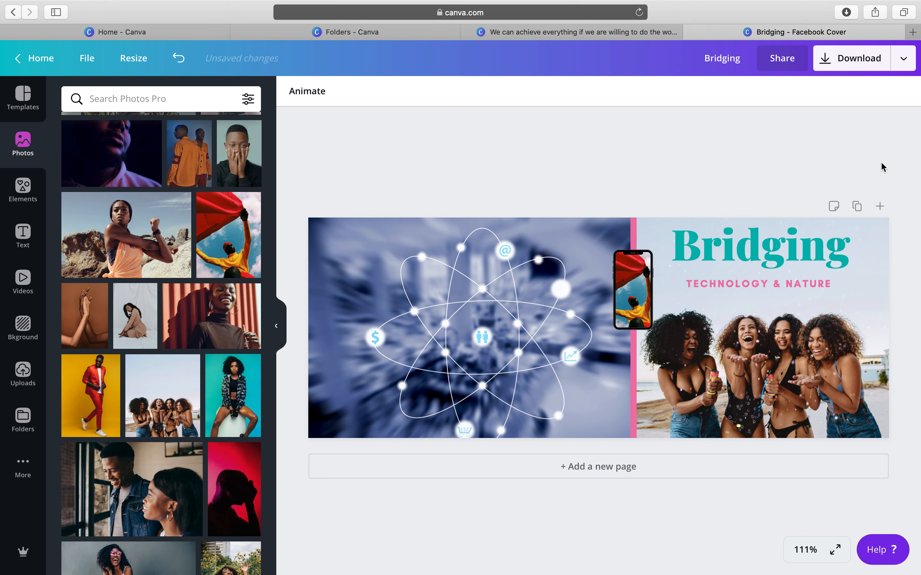
Search the photos for "ipad", insert the photo of hands holding a black tablet and move it over the blue technology image.
click(178, 92)
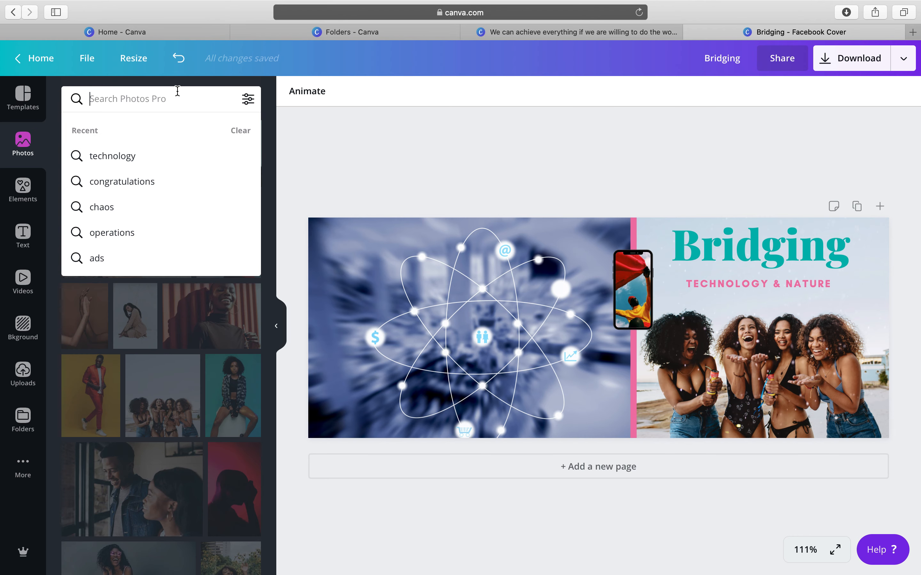
text(ipad)
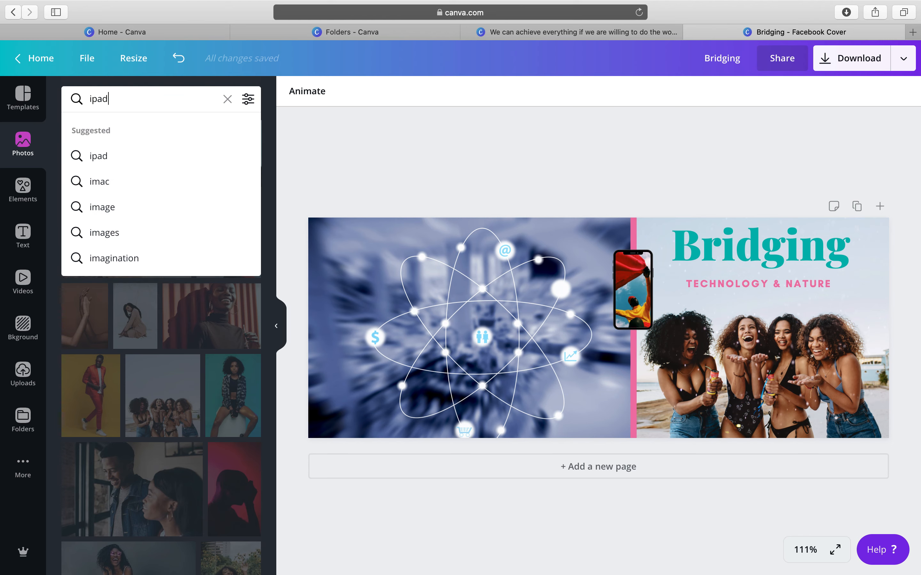
key(Return)
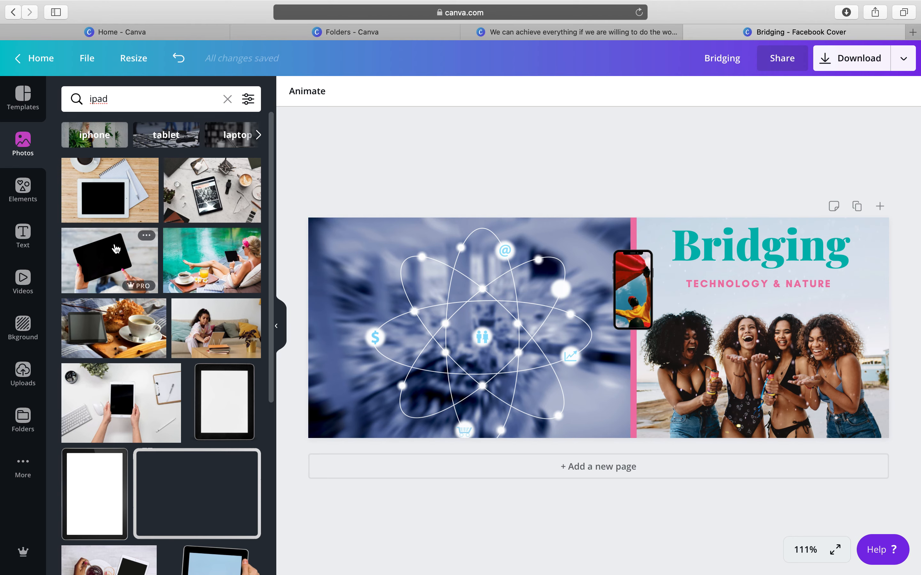
click(108, 262)
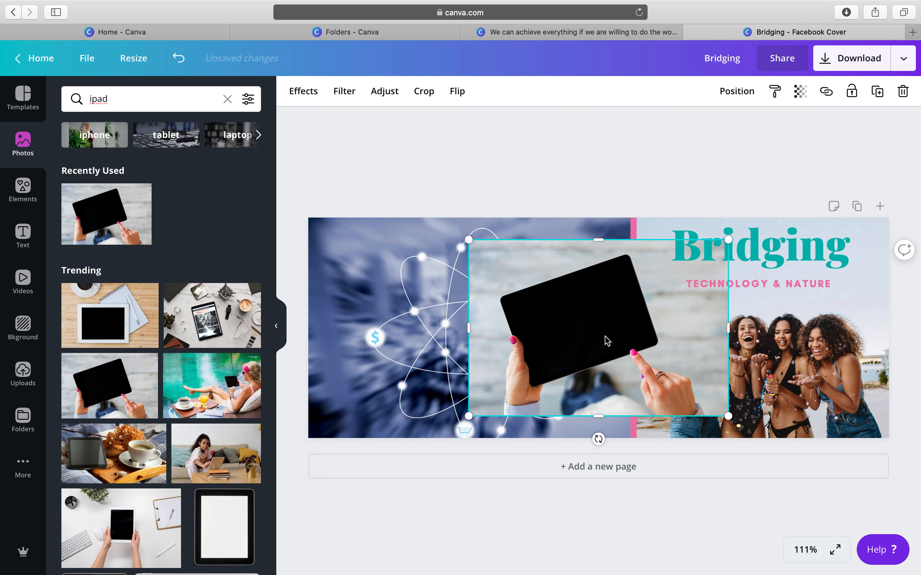
drag(637, 331, 496, 330)
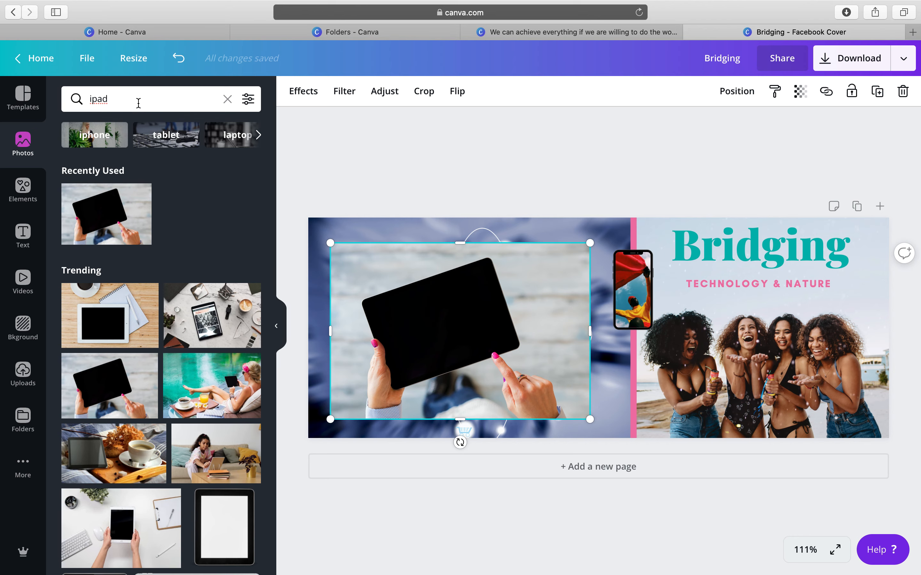
Clear the photo search, insert the photo of the man in the yellow sweater, shrink it and place it over the tablet.
click(228, 107)
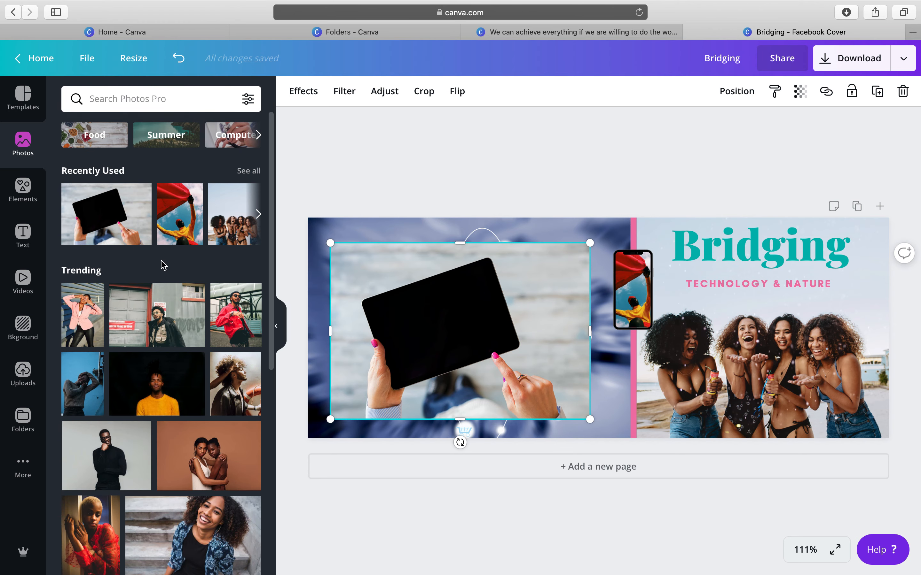
click(149, 388)
drag(547, 318, 445, 314)
drag(367, 416, 528, 343)
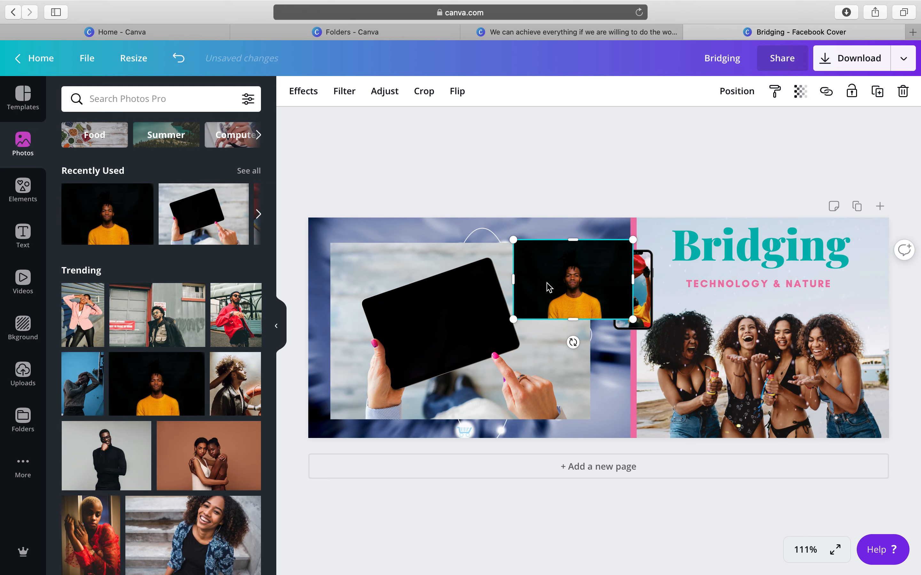
drag(548, 287, 445, 331)
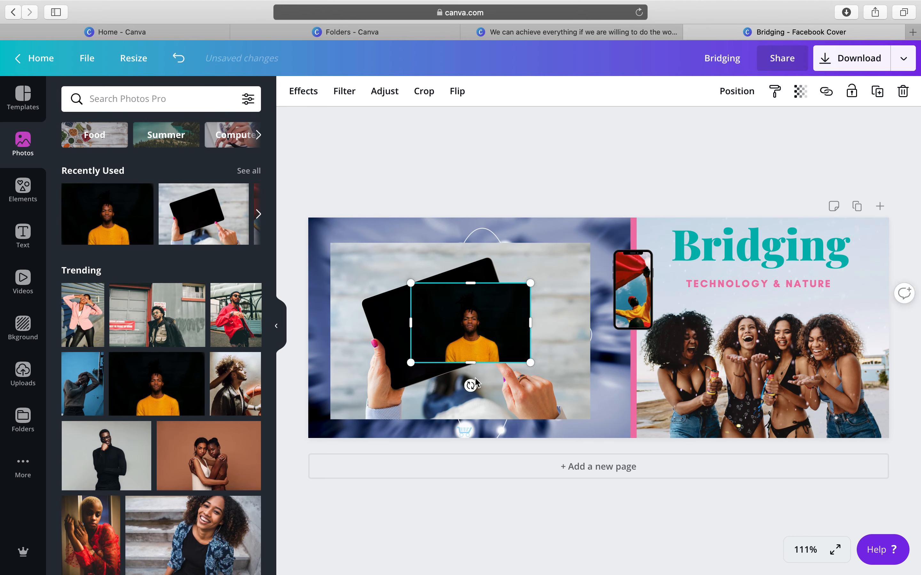
Rotate the photo of the man counterclockwise to match the tablet's tilt and move it onto the tablet's screen.
mouse_move(472, 386)
mouse_down()
mouse_move(507, 382)
mouse_move(489, 384)
mouse_up()
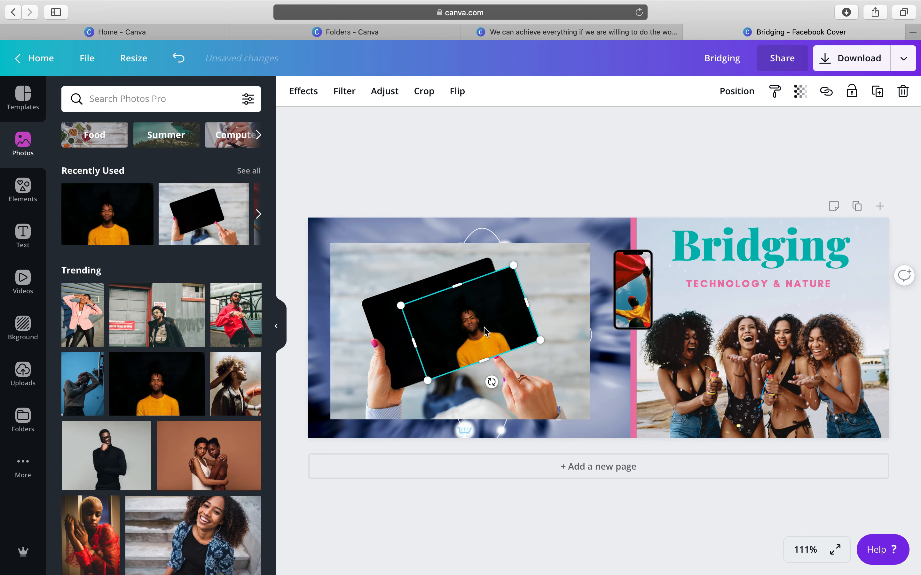
drag(482, 324, 454, 325)
click(558, 260)
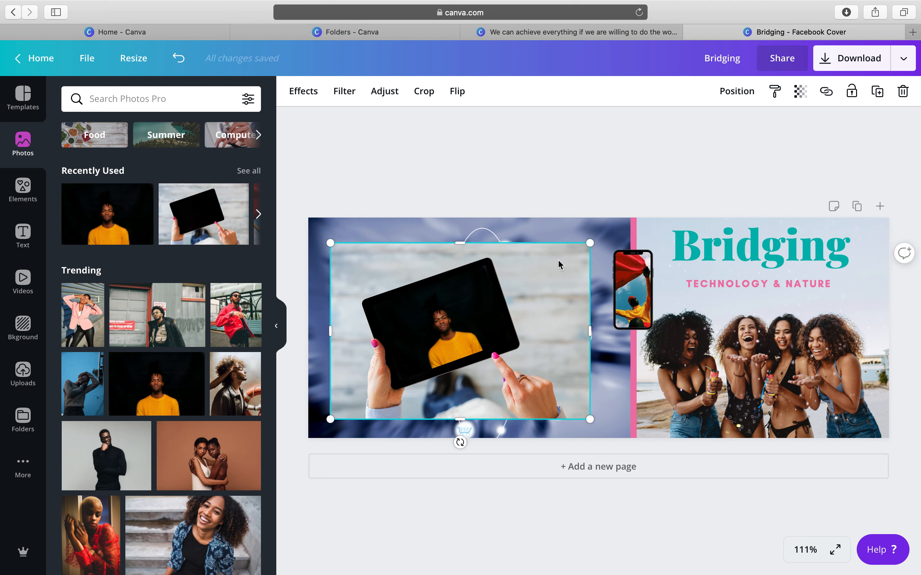
Extend the lower edge of the man's photo slightly and nudge it so it fills the tablet's screen.
click(426, 323)
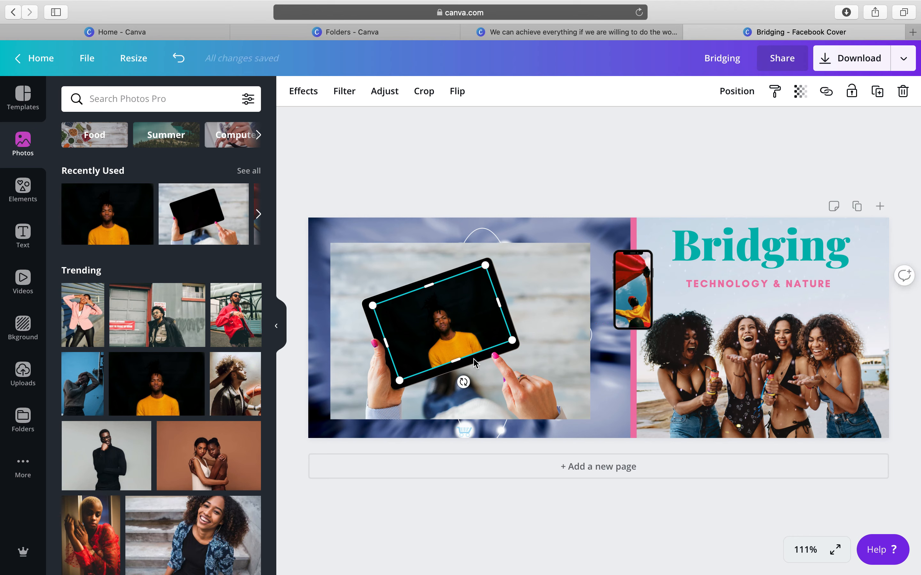
drag(460, 362, 460, 369)
click(549, 206)
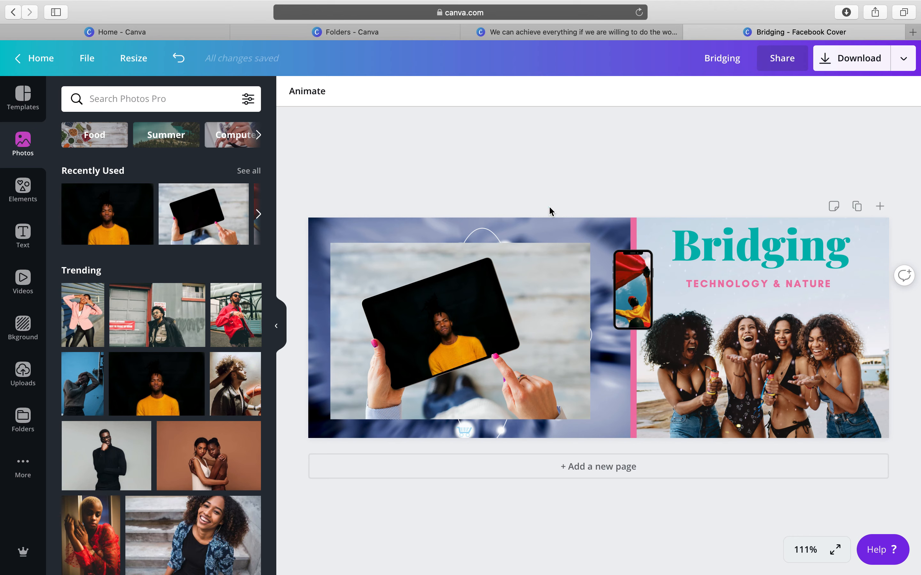
click(431, 332)
drag(432, 333, 429, 328)
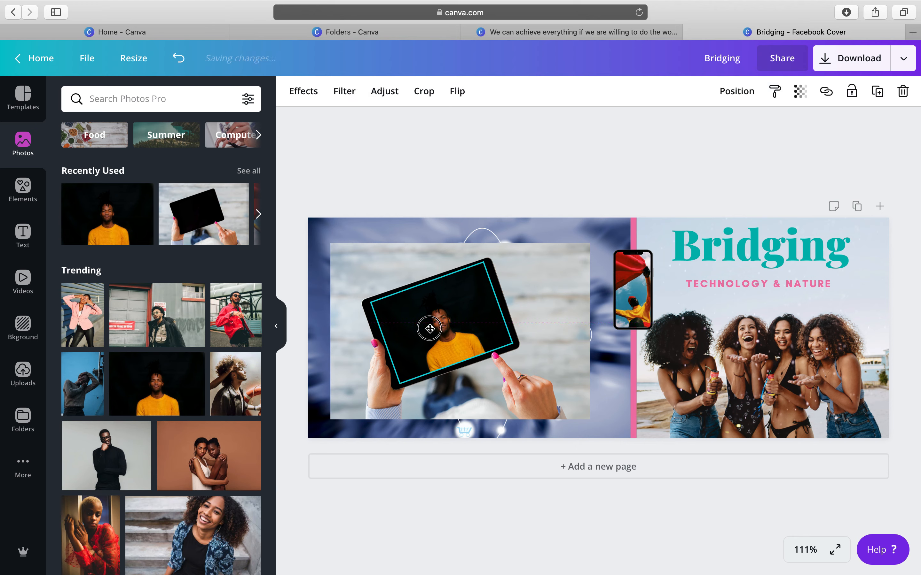
click(579, 187)
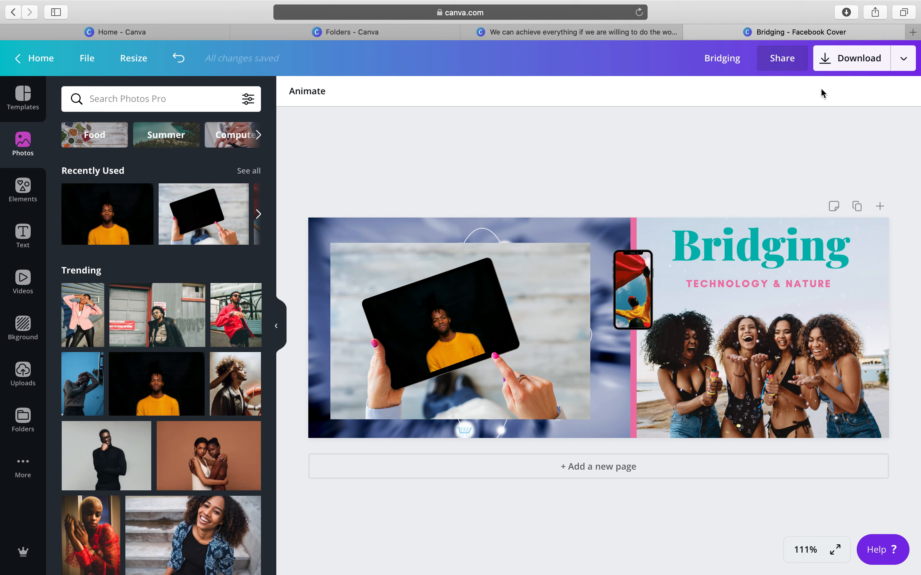
Copy the design's view-only share link and close the link sharing options.
click(905, 64)
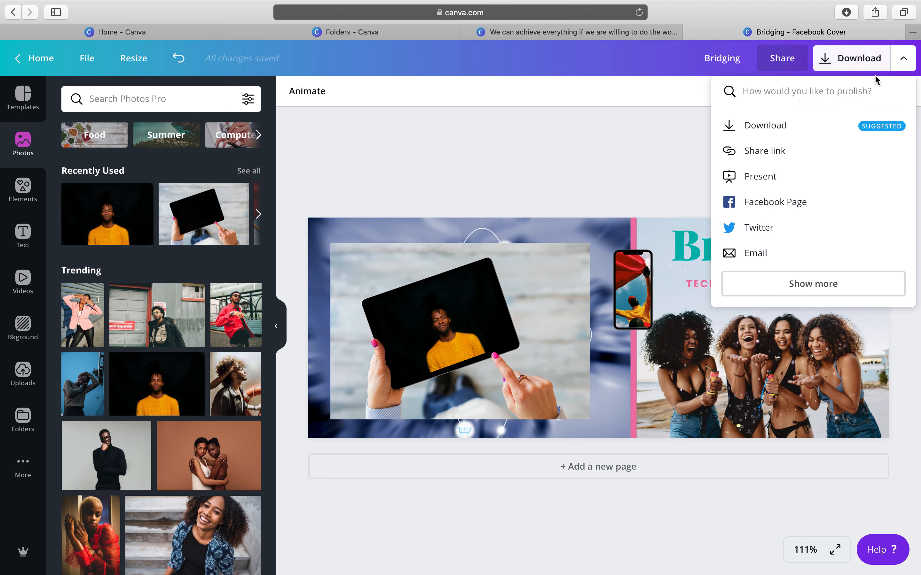
click(776, 158)
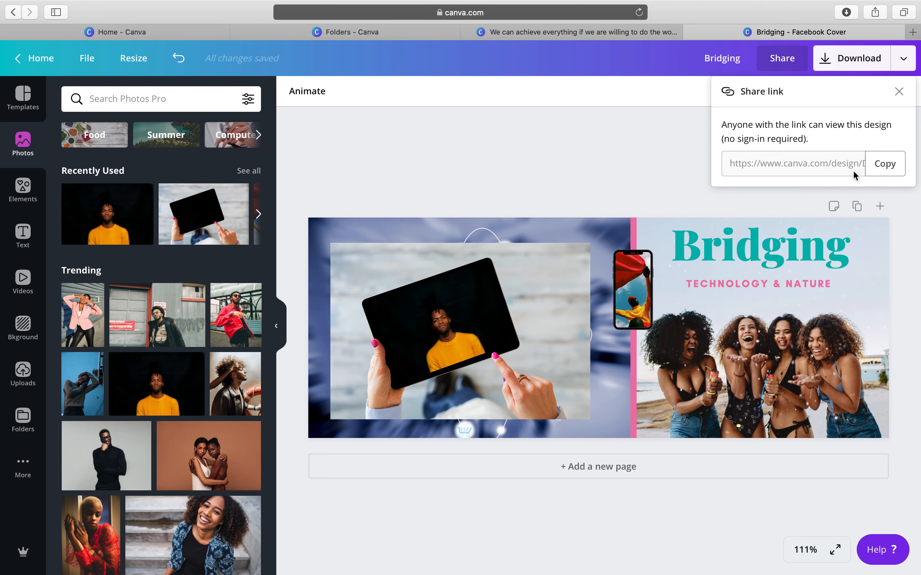
click(871, 166)
click(898, 93)
Present the design full screen with the Standard type and exit the presentation.
click(903, 60)
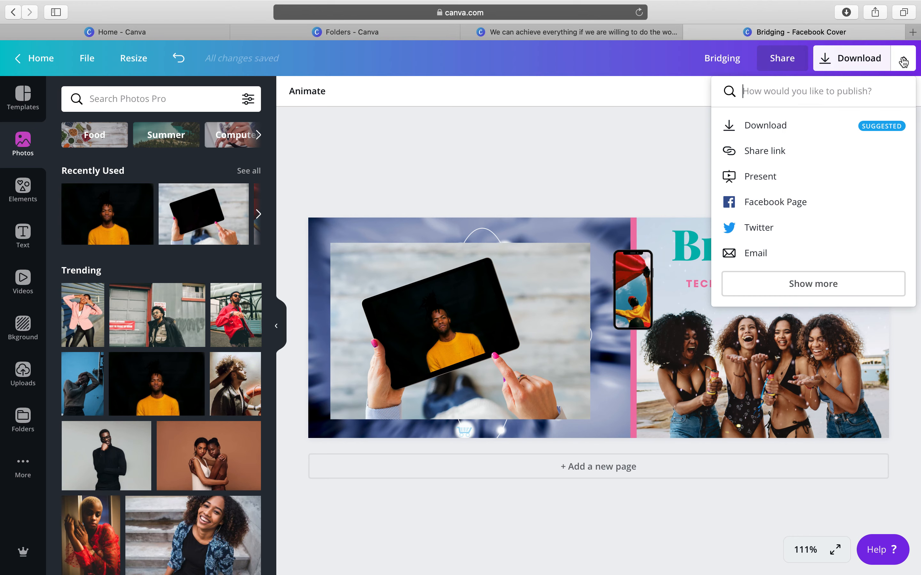
click(787, 186)
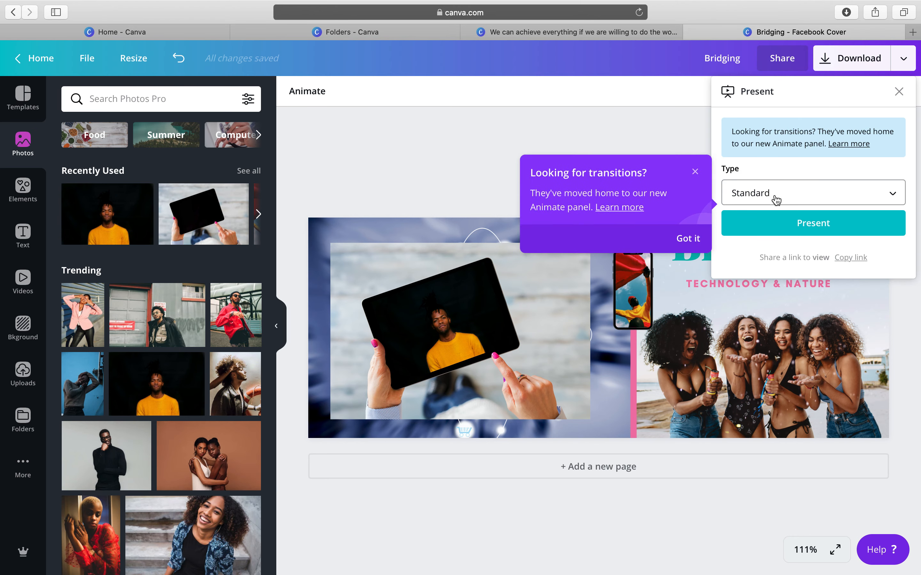
click(795, 192)
click(794, 199)
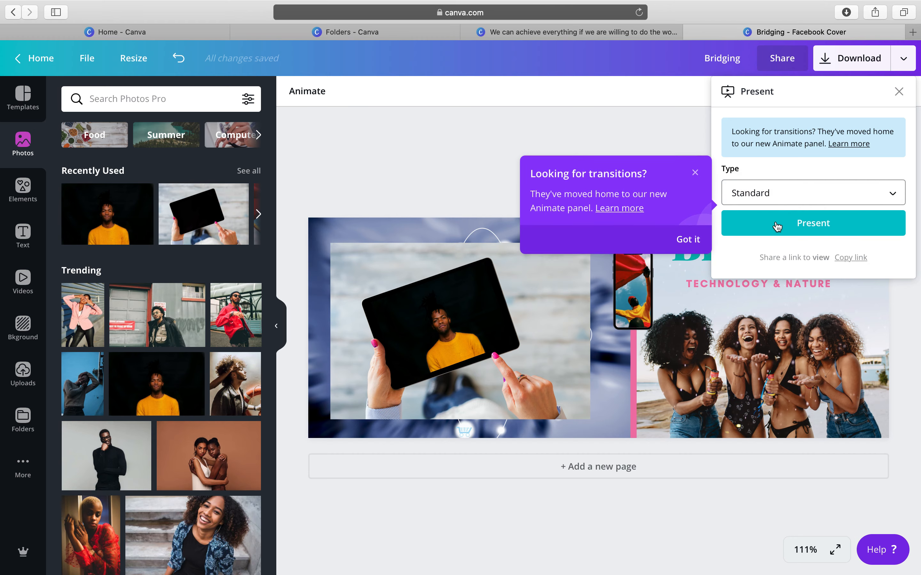
click(806, 227)
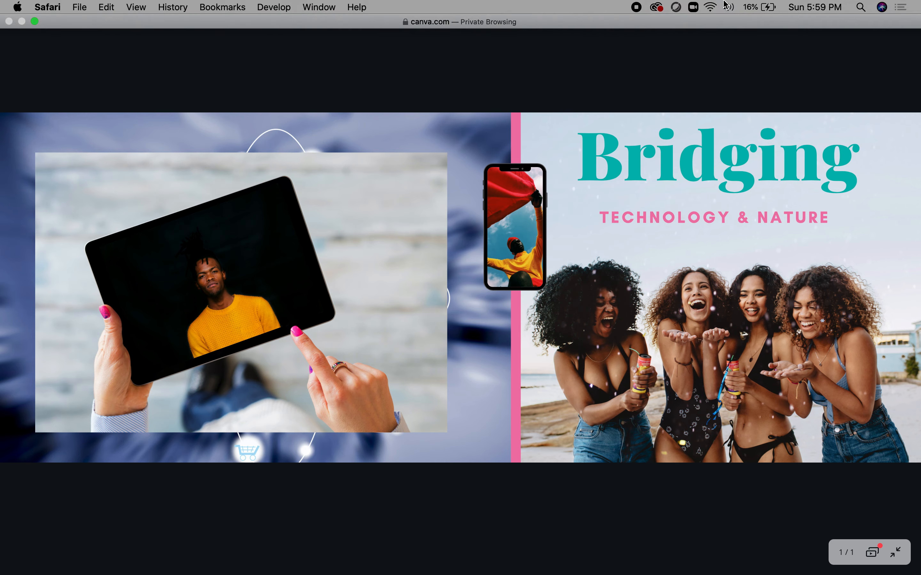
click(896, 561)
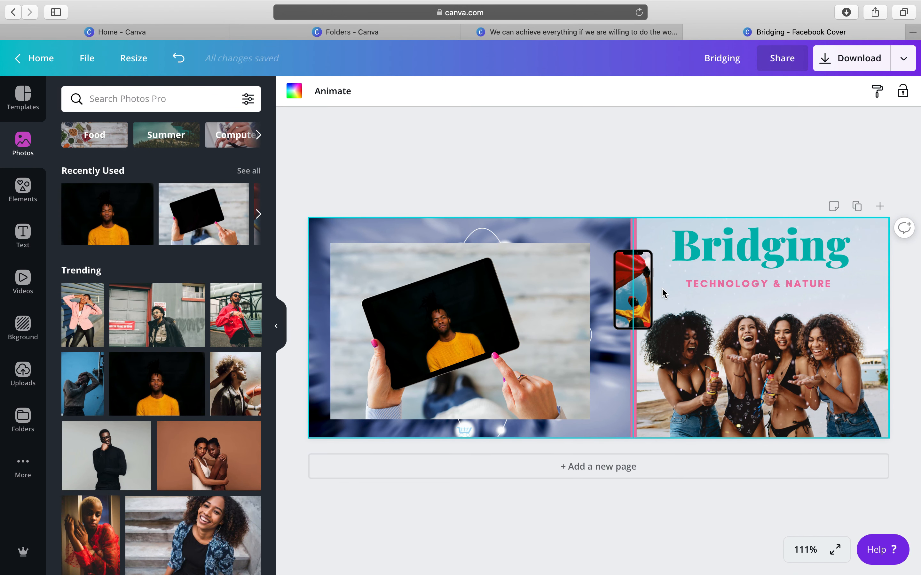
Look through the design's publishing destinations and the permission choices for its share link, leaving the settings as they are.
click(903, 61)
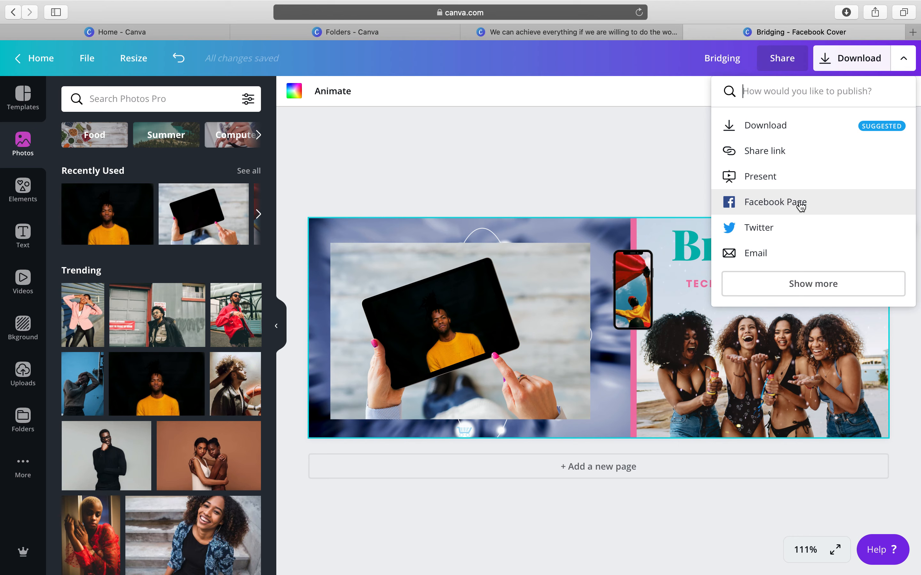
click(659, 148)
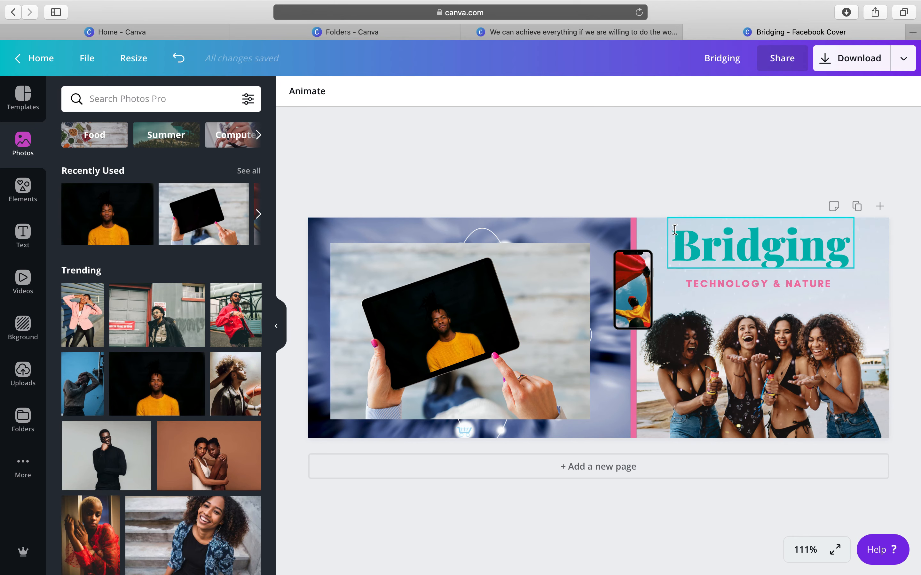
click(791, 68)
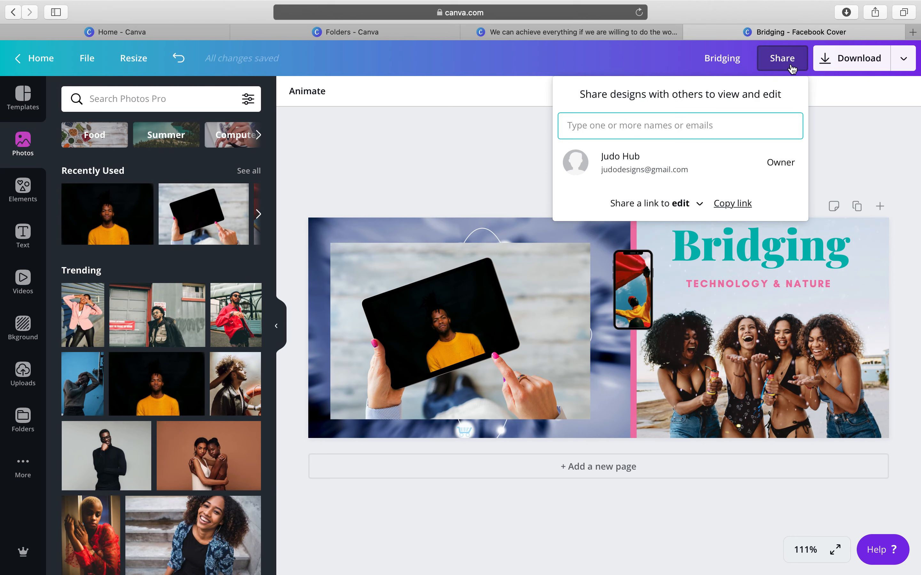
click(700, 205)
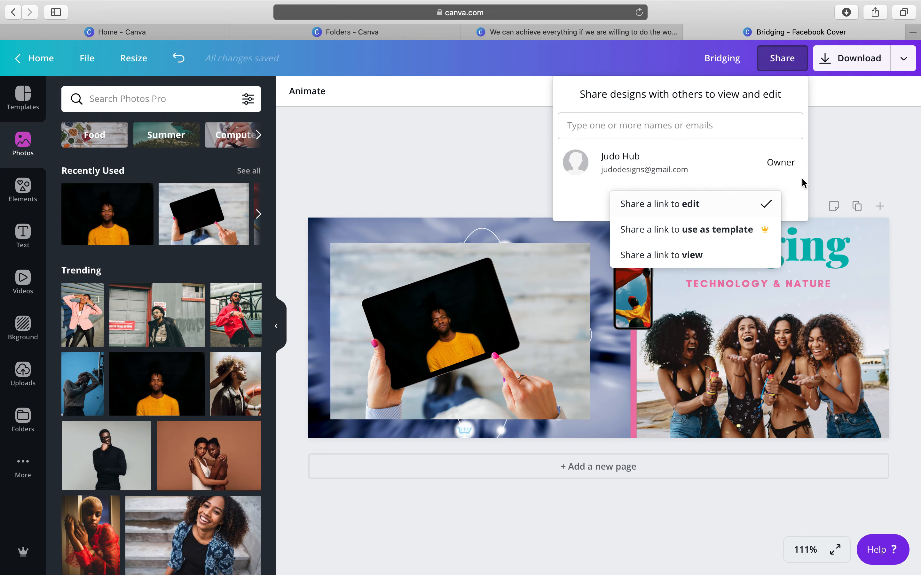
click(829, 168)
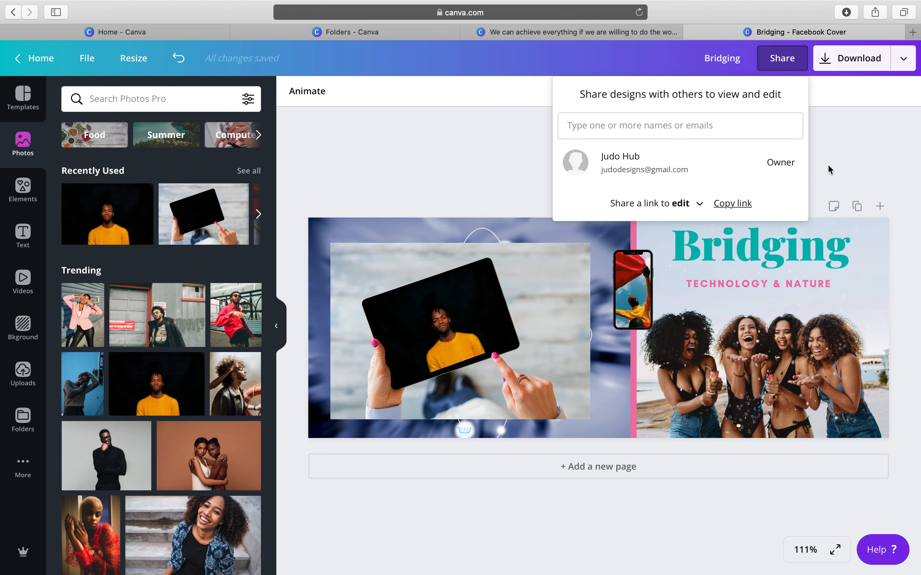
click(489, 134)
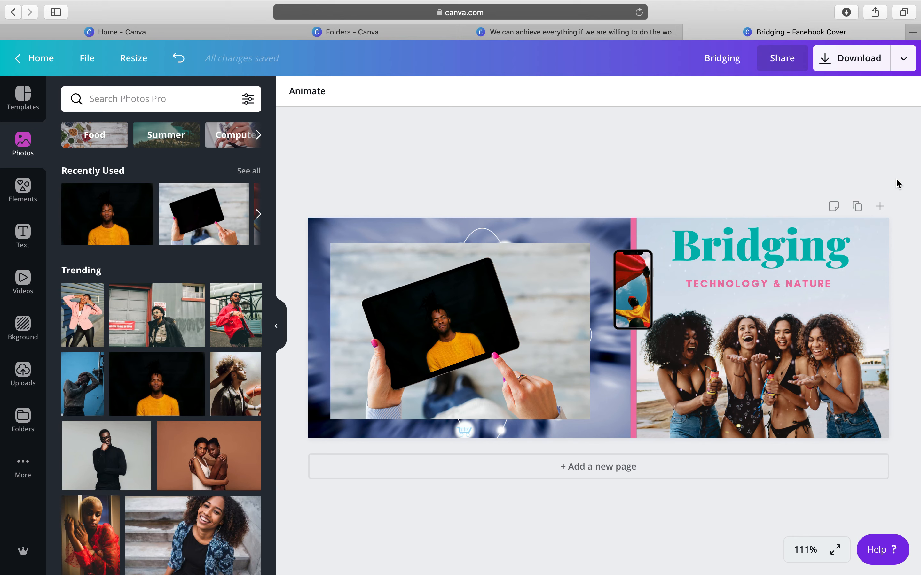
Add a second page and fill it with the existing "Dream, Plan + Work" easel design from the folder of all designs.
click(639, 470)
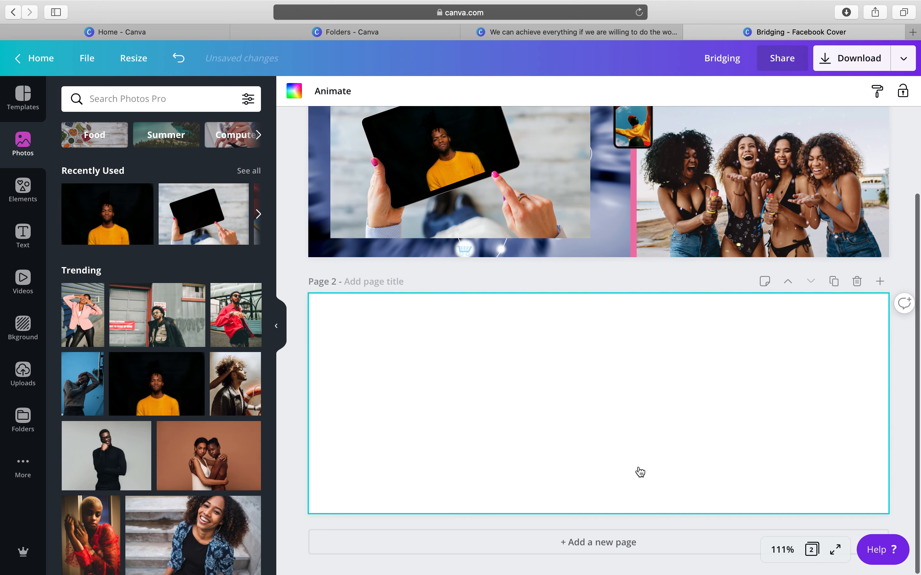
click(23, 426)
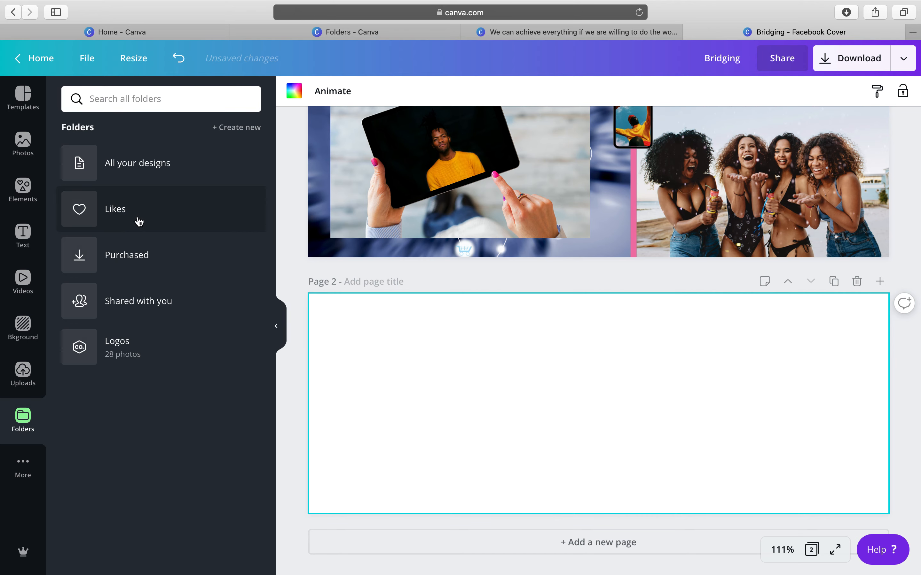
click(131, 163)
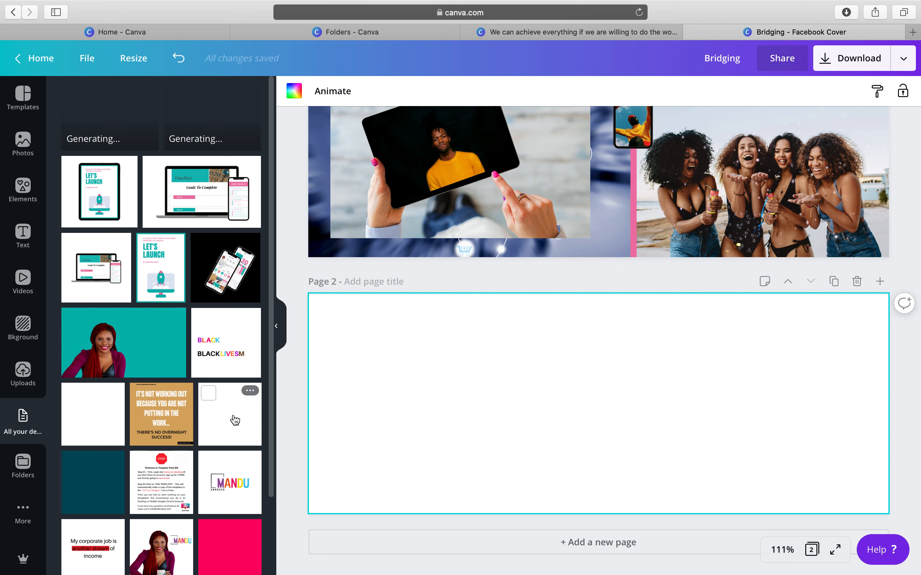
scroll(215, 468, down, 5)
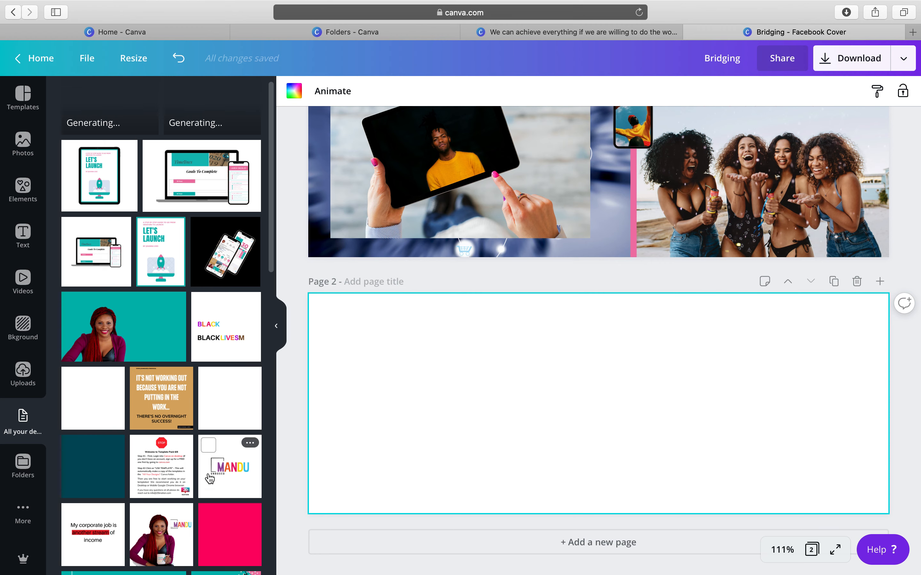
scroll(210, 479, down, 4)
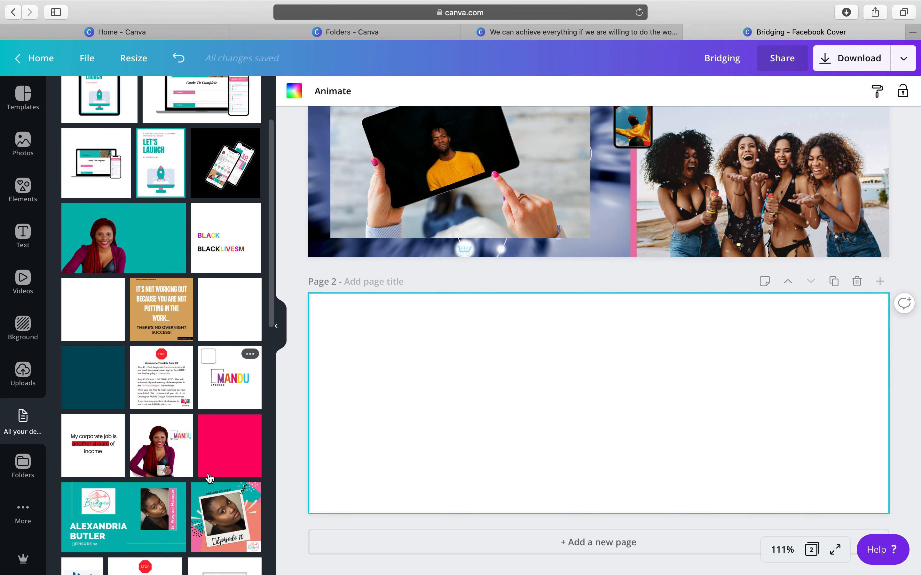
scroll(210, 479, down, 7)
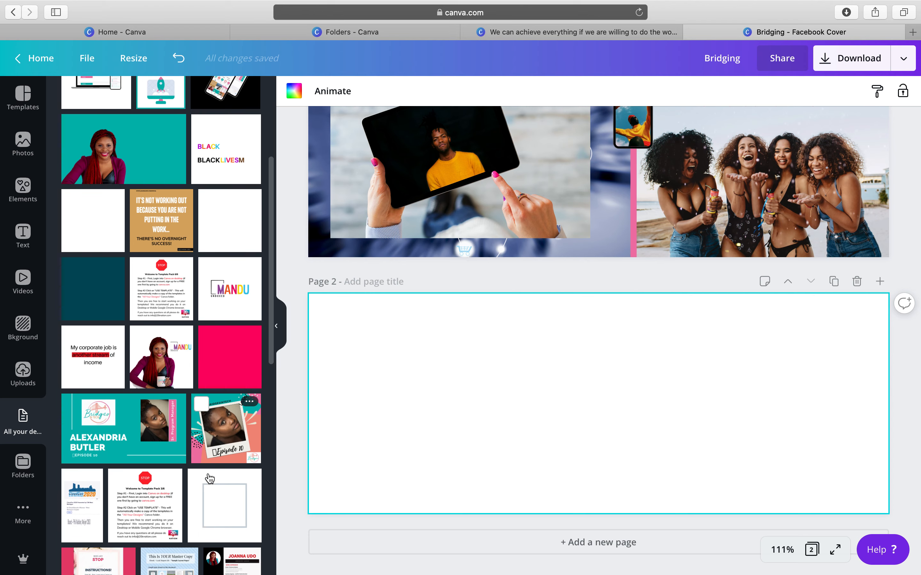
scroll(210, 479, down, 12)
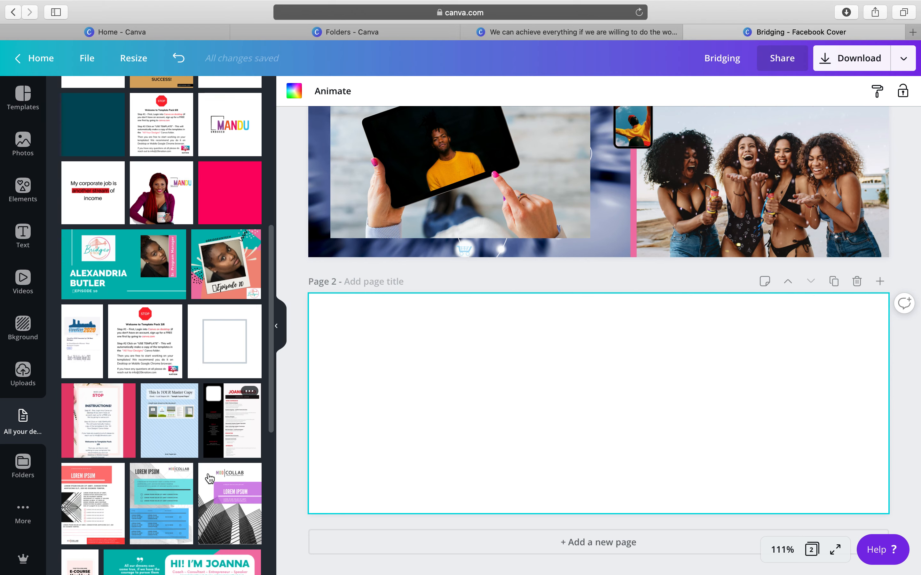
scroll(210, 479, down, 7)
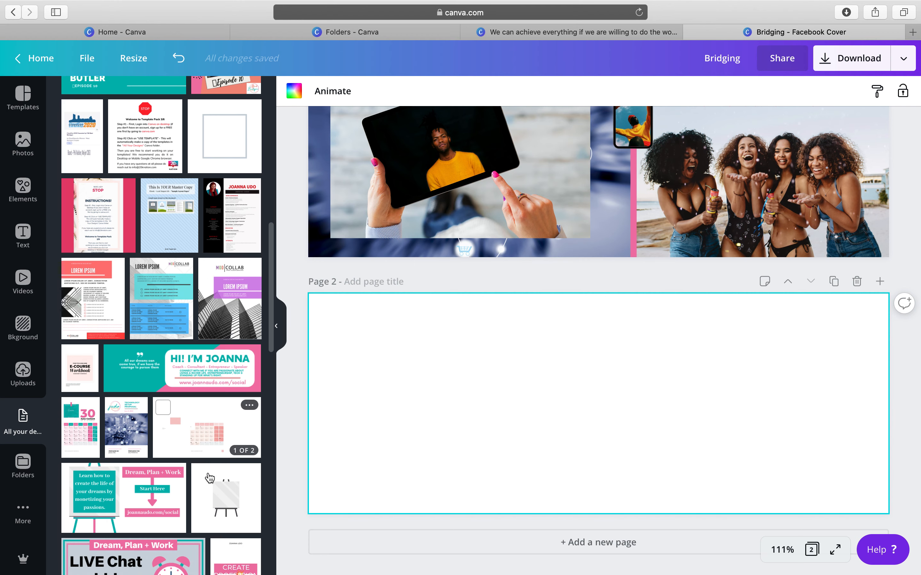
scroll(210, 479, down, 2)
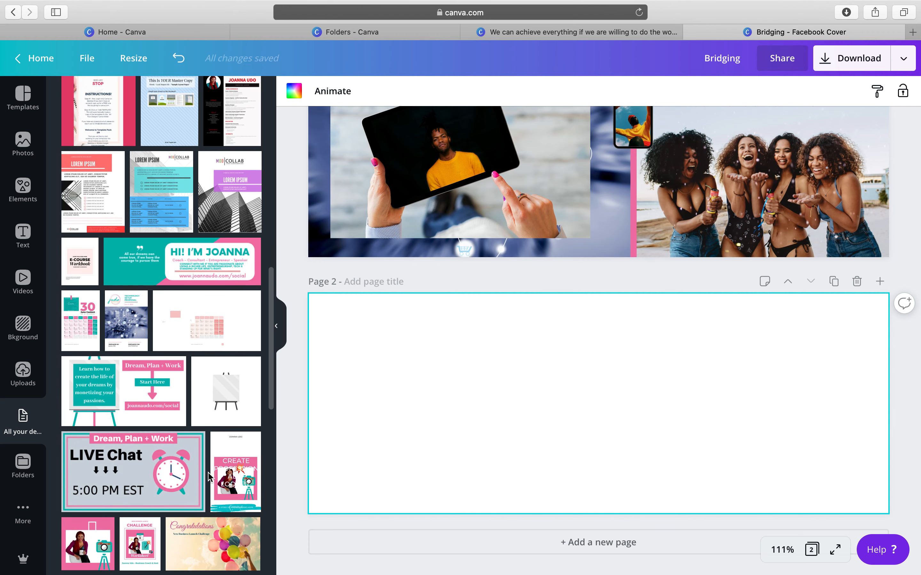
click(134, 389)
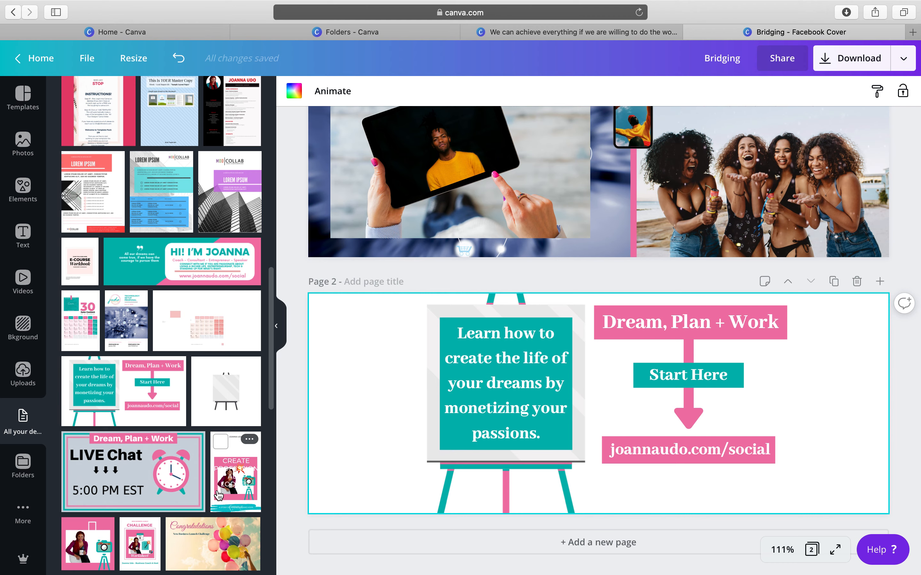
Add a third page filled with the existing "LIVE Chat" alarm clock design, and leave the editor for the home page.
click(598, 547)
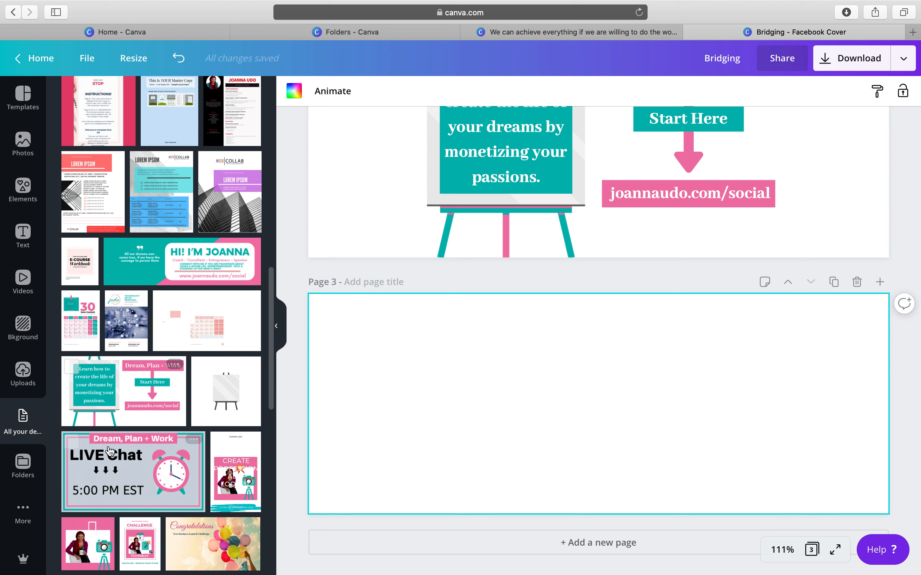
click(152, 478)
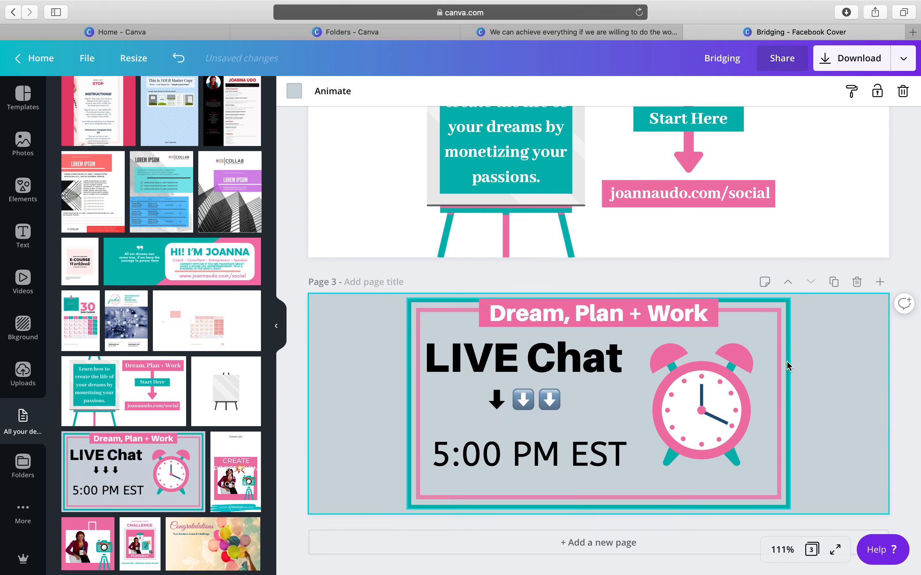
scroll(826, 346, up, 10)
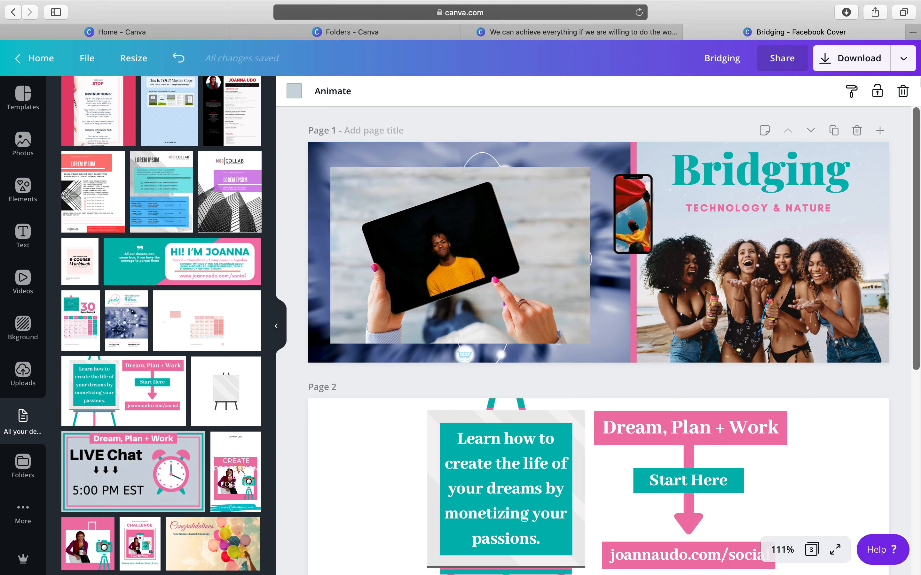
click(36, 58)
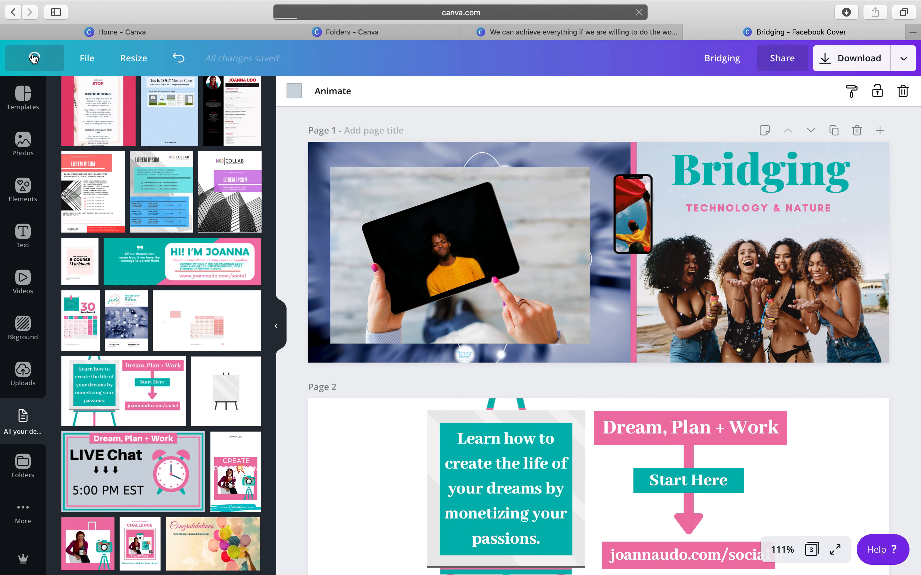